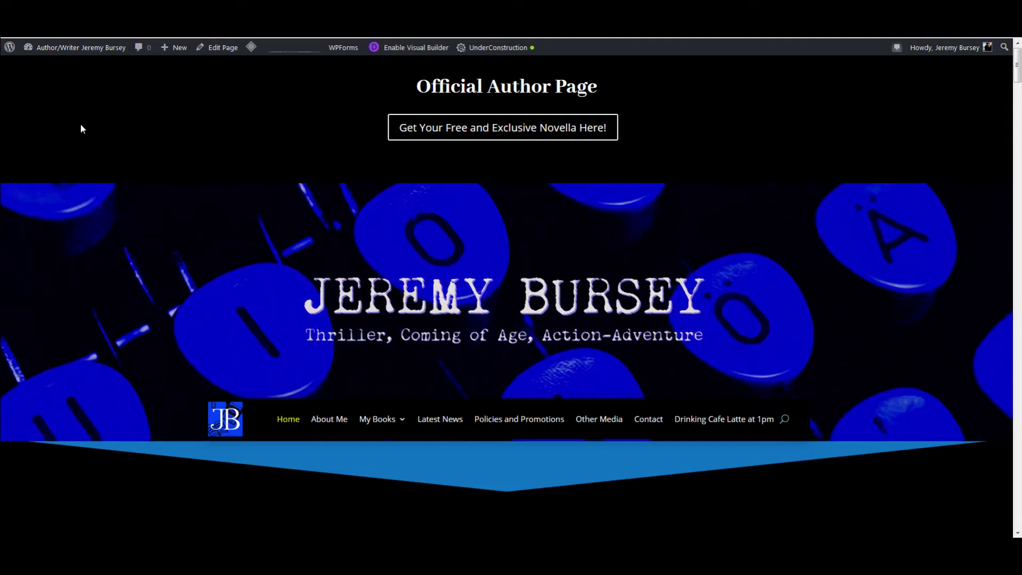
Step: Look through the author homepage from the header and newsletter signup, past the book, media and news sections, to the footer
{"action": "scroll", "coordinate": [81, 124], "scroll_direction": "down", "scroll_amount": 3}
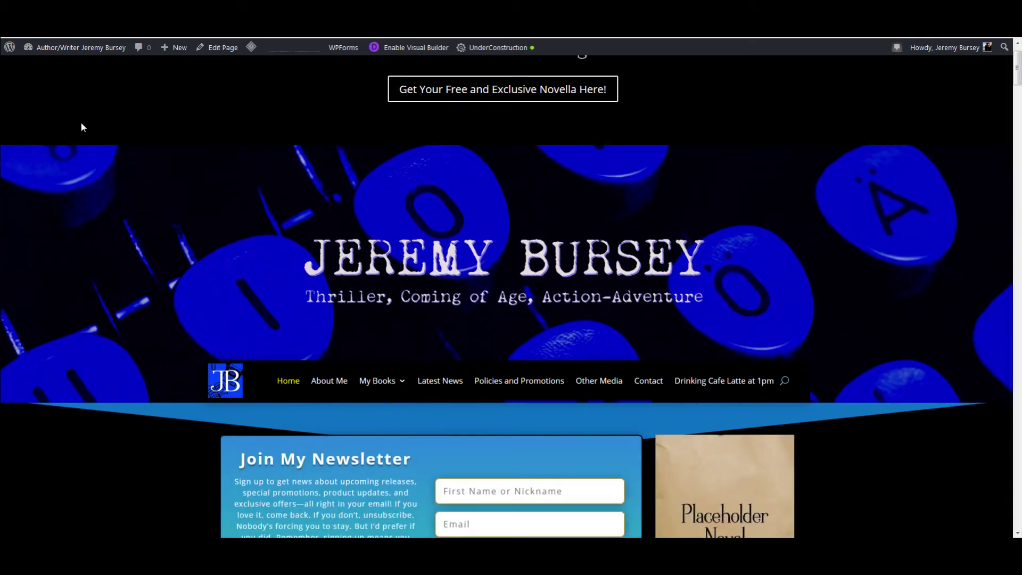
{"action": "scroll", "coordinate": [81, 127], "scroll_direction": "down", "scroll_amount": 3}
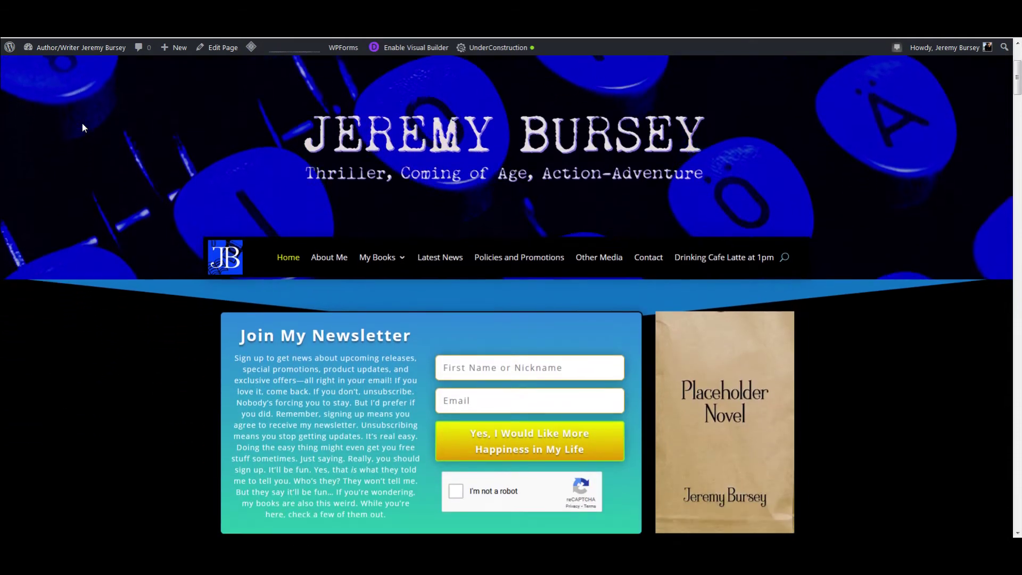
{"action": "scroll", "coordinate": [83, 124], "scroll_direction": "down", "scroll_amount": 5}
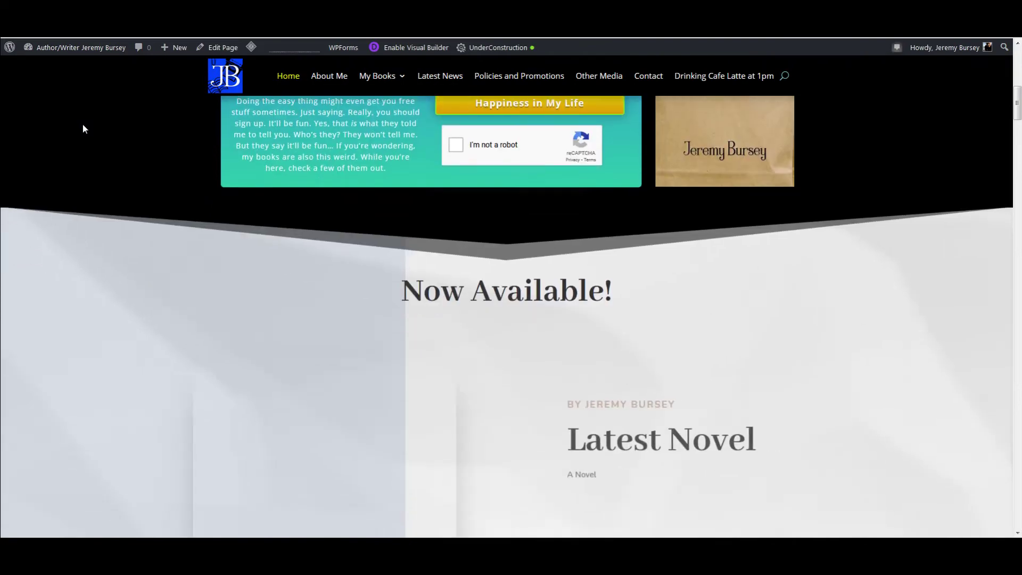
{"action": "scroll", "coordinate": [83, 125], "scroll_direction": "down", "scroll_amount": 10}
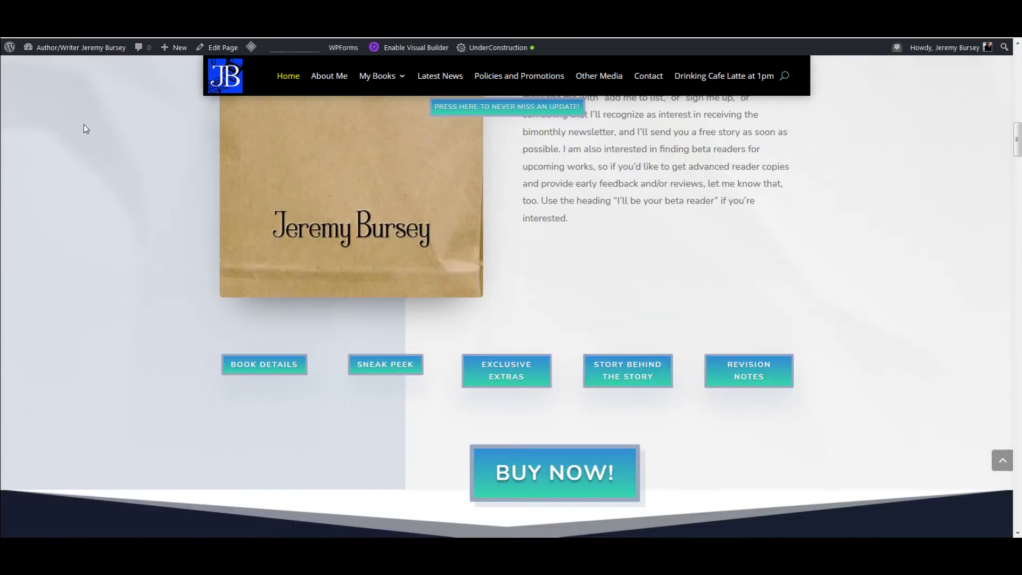
{"action": "scroll", "coordinate": [85, 125], "scroll_direction": "down", "scroll_amount": 8}
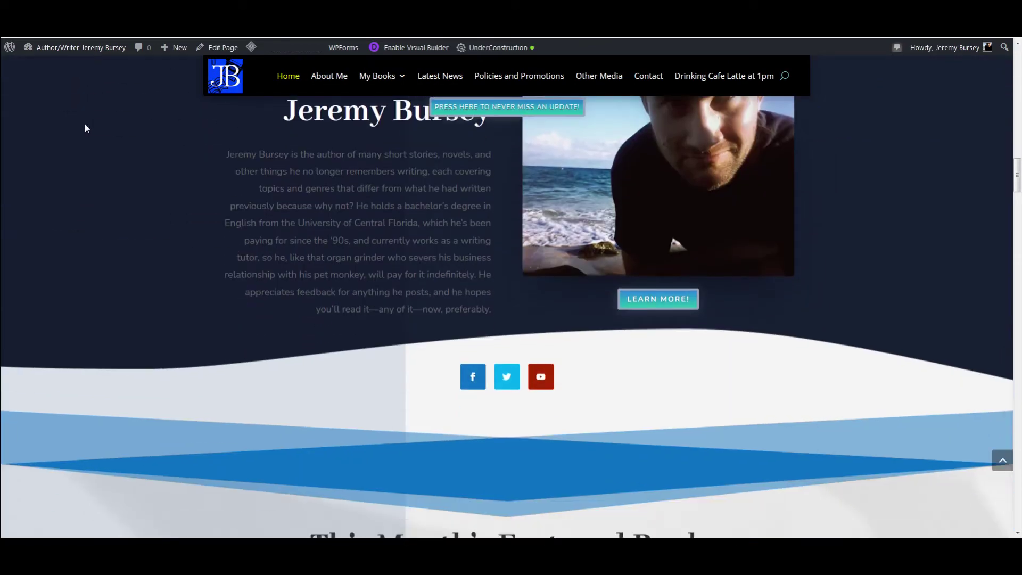
{"action": "scroll", "coordinate": [85, 128], "scroll_direction": "down", "scroll_amount": 9}
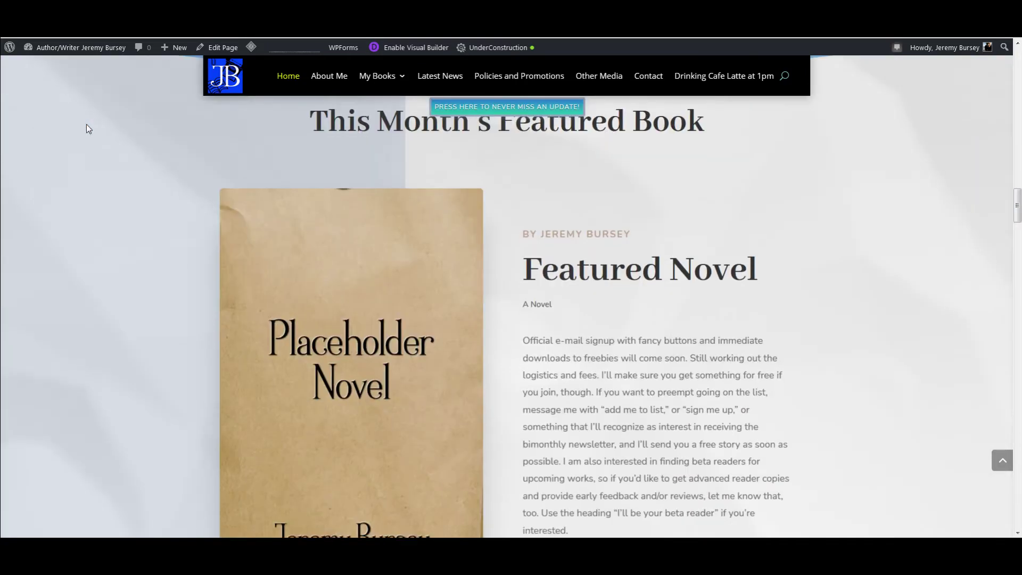
{"action": "scroll", "coordinate": [87, 129], "scroll_direction": "down", "scroll_amount": 8}
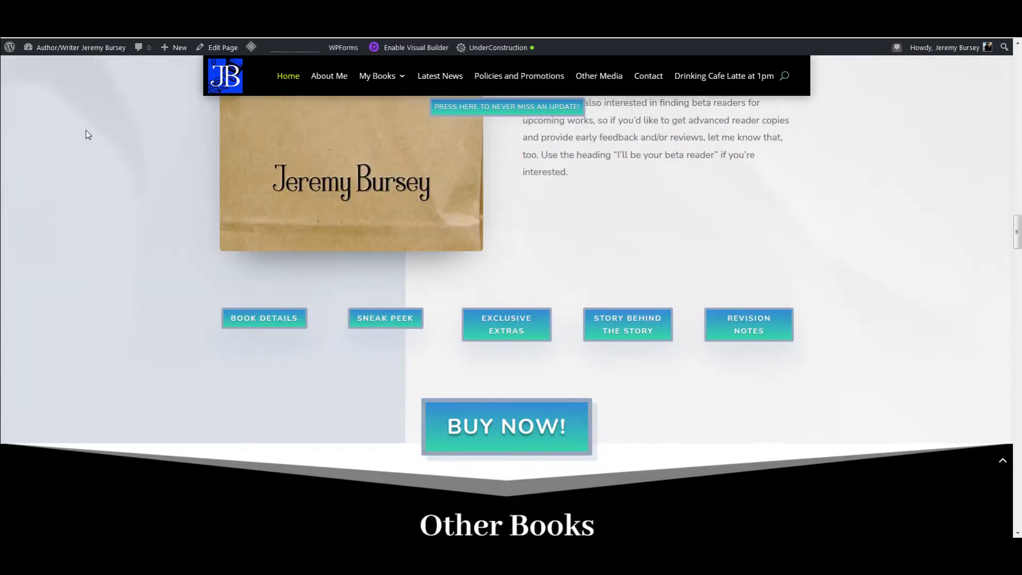
{"action": "scroll", "coordinate": [88, 131], "scroll_direction": "down", "scroll_amount": 9}
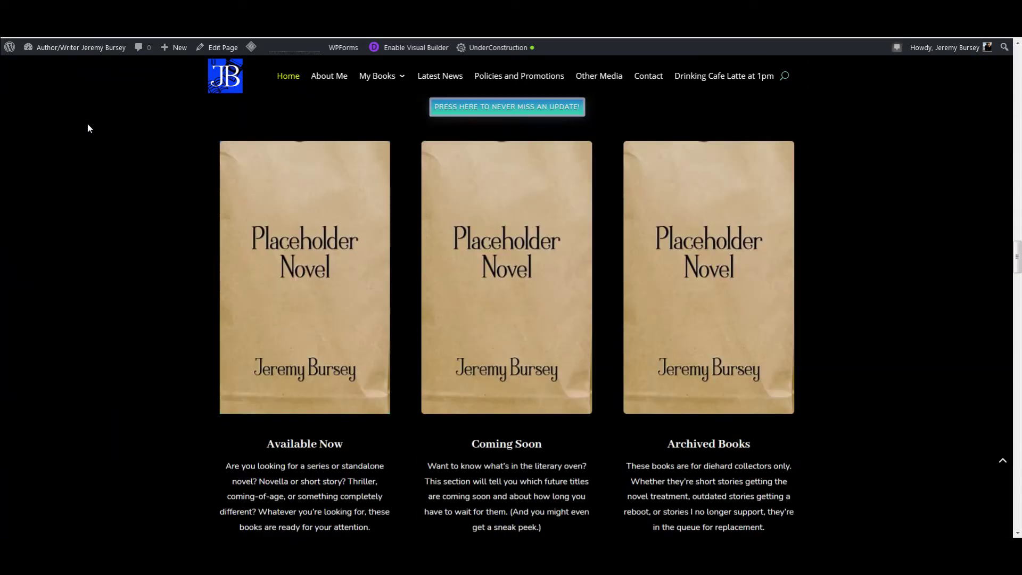
{"action": "scroll", "coordinate": [88, 130], "scroll_direction": "down", "scroll_amount": 7}
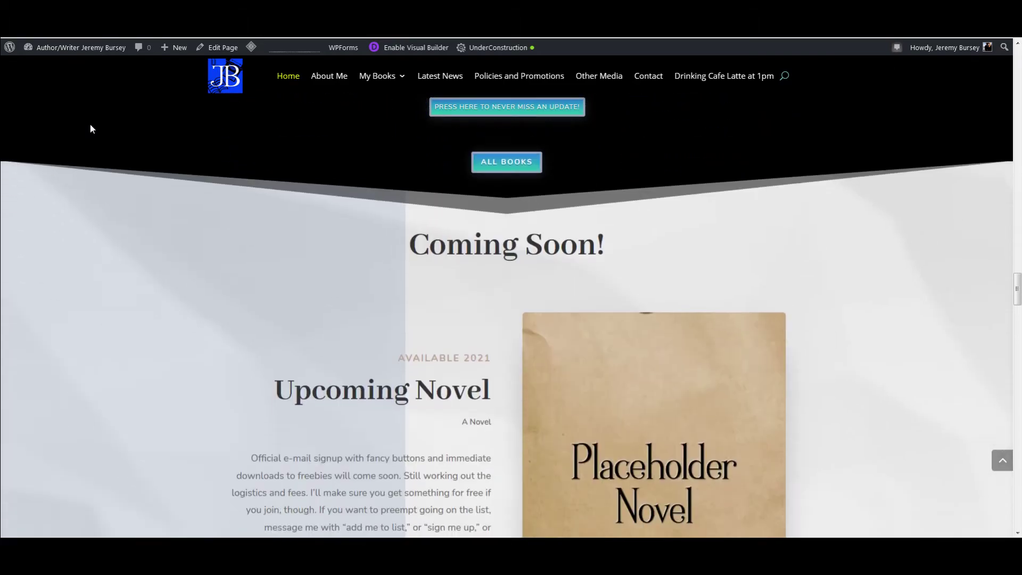
{"action": "scroll", "coordinate": [91, 124], "scroll_direction": "down", "scroll_amount": 7}
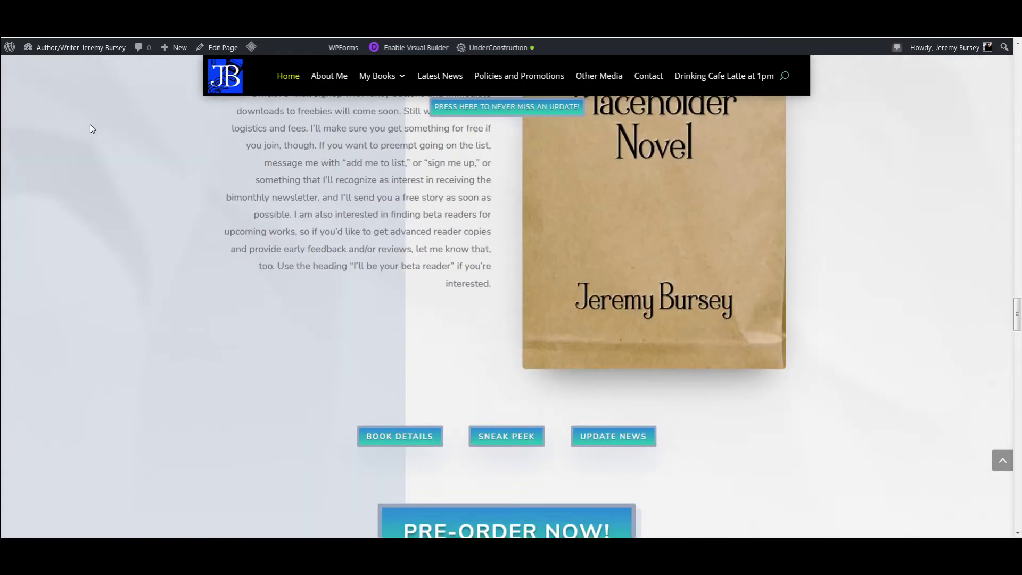
{"action": "scroll", "coordinate": [90, 122], "scroll_direction": "down", "scroll_amount": 7}
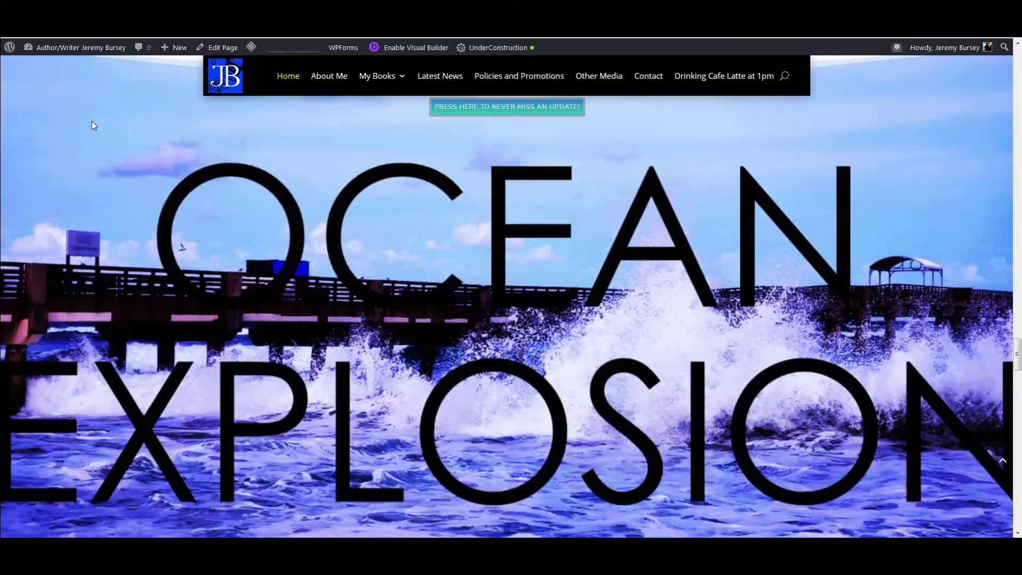
{"action": "scroll", "coordinate": [92, 121], "scroll_direction": "down", "scroll_amount": 10}
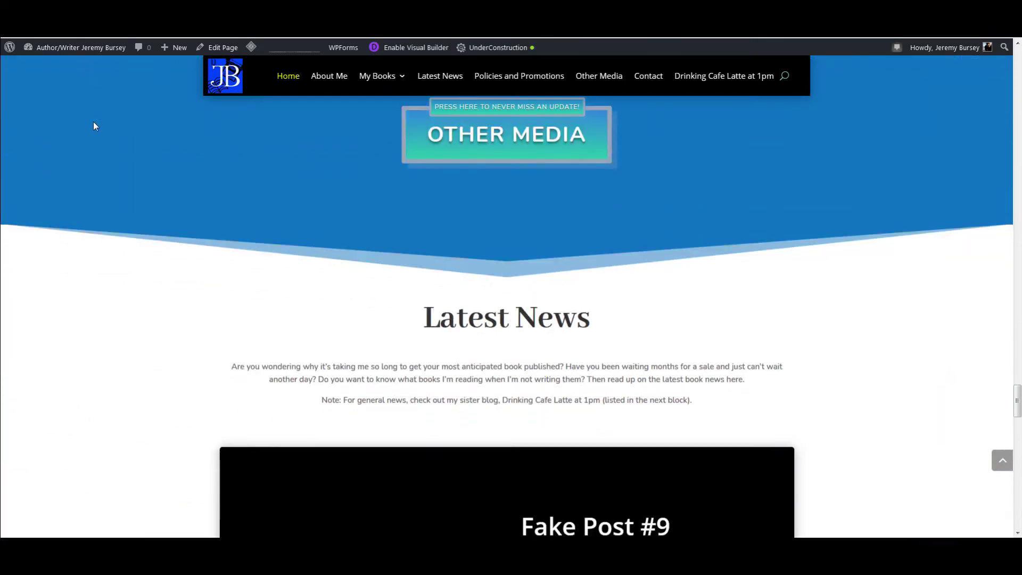
{"action": "scroll", "coordinate": [93, 128], "scroll_direction": "down", "scroll_amount": 12}
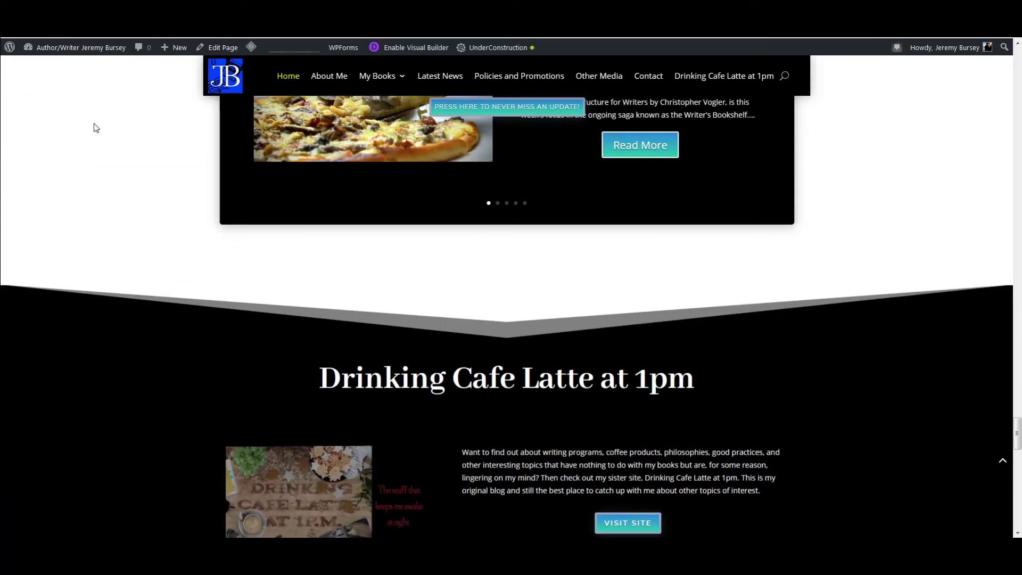
{"action": "scroll", "coordinate": [96, 127], "scroll_direction": "down", "scroll_amount": 10}
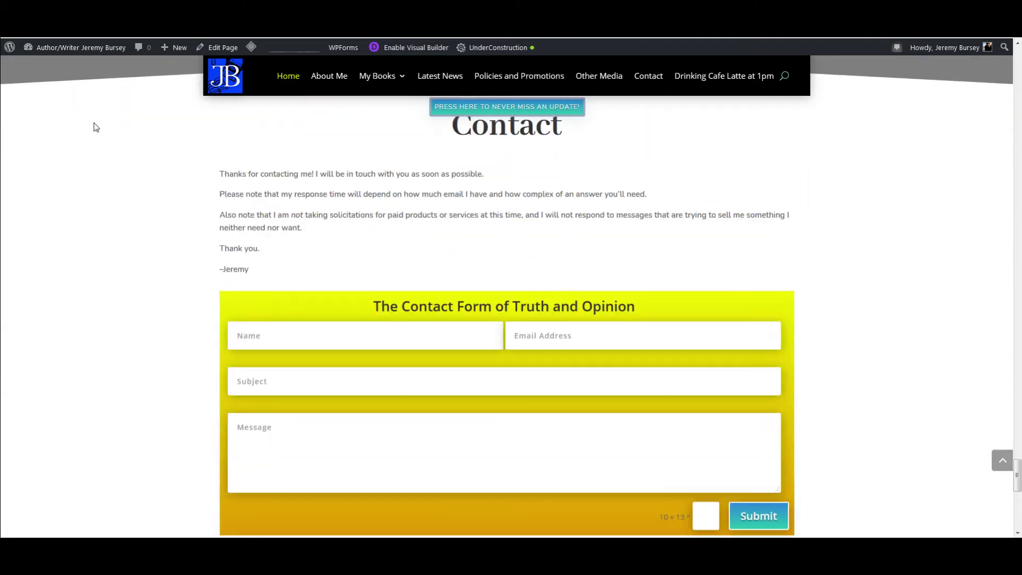
{"action": "scroll", "coordinate": [96, 128], "scroll_direction": "down", "scroll_amount": 10}
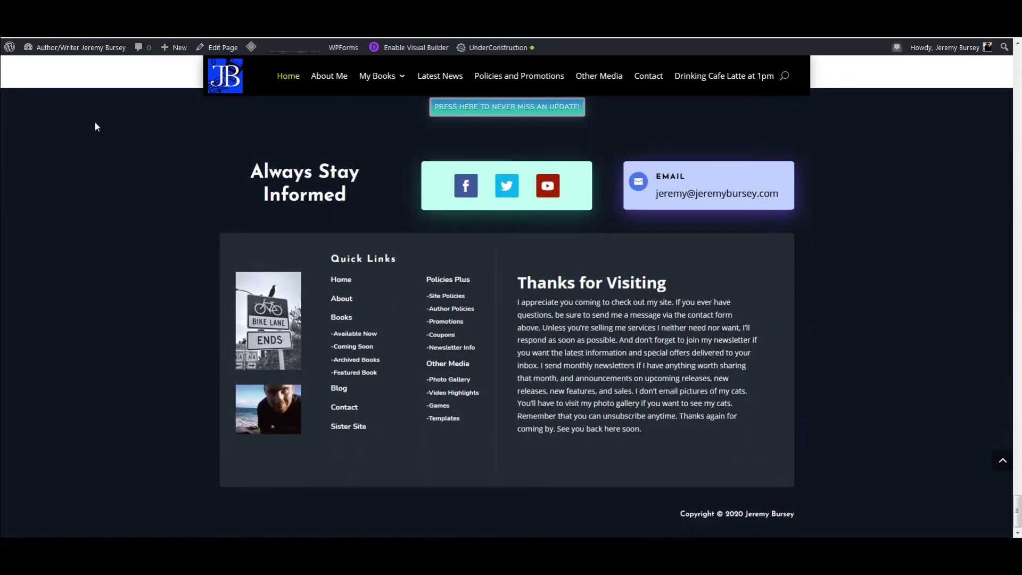
Step: Review the homepage sections in reverse, from the footer and contact form back to the header banner
{"action": "scroll", "coordinate": [96, 125], "scroll_direction": "up", "scroll_amount": 10}
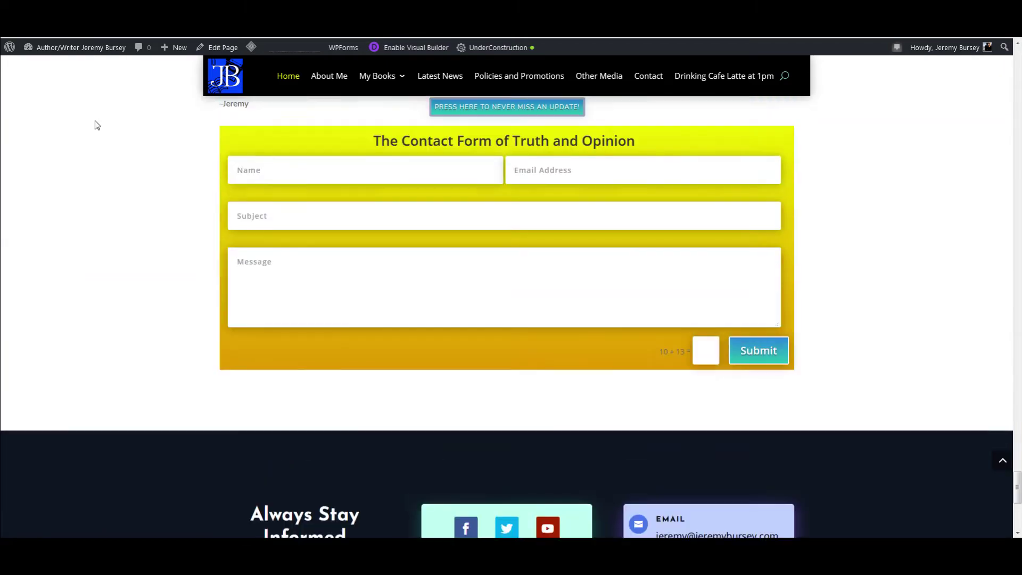
{"action": "scroll", "coordinate": [96, 125], "scroll_direction": "up", "scroll_amount": 10}
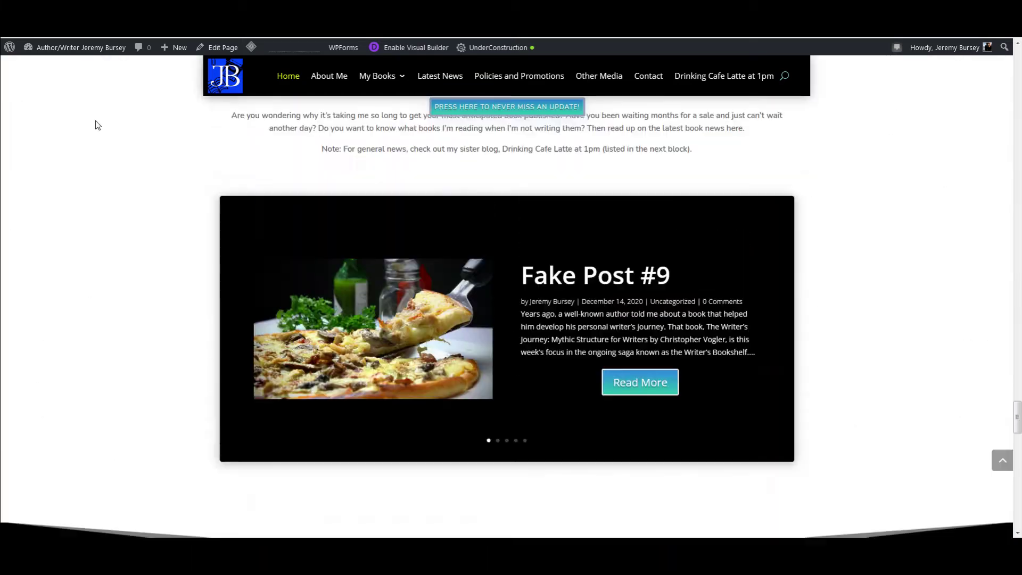
{"action": "scroll", "coordinate": [96, 125], "scroll_direction": "up", "scroll_amount": 10}
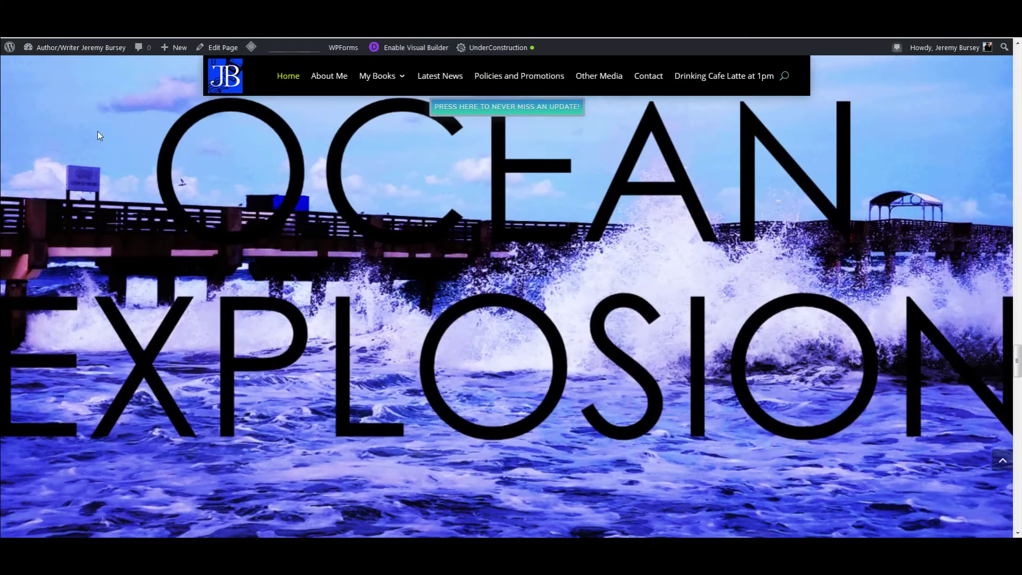
{"action": "scroll", "coordinate": [98, 133], "scroll_direction": "up", "scroll_amount": 10}
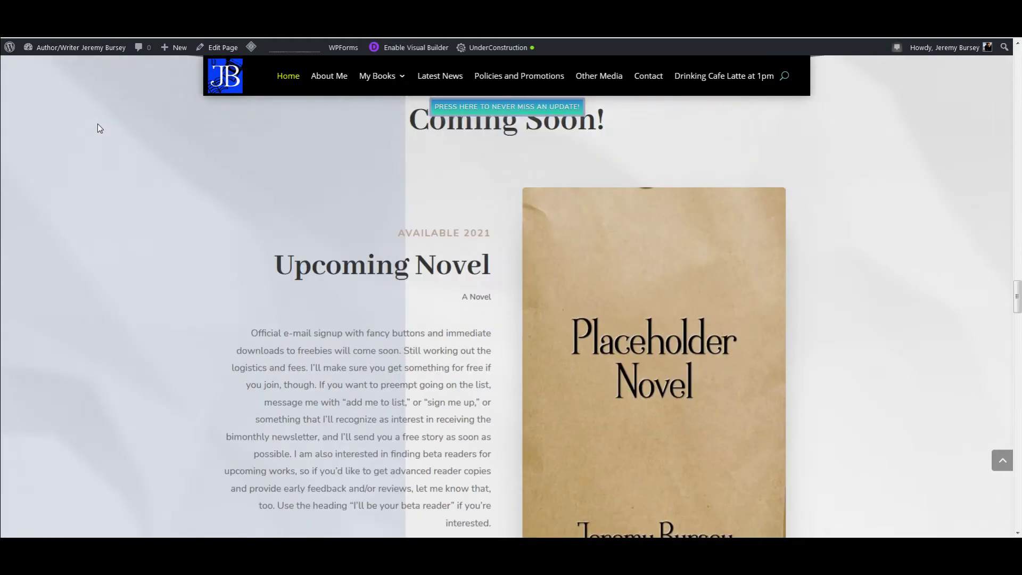
{"action": "scroll", "coordinate": [99, 130], "scroll_direction": "up", "scroll_amount": 10}
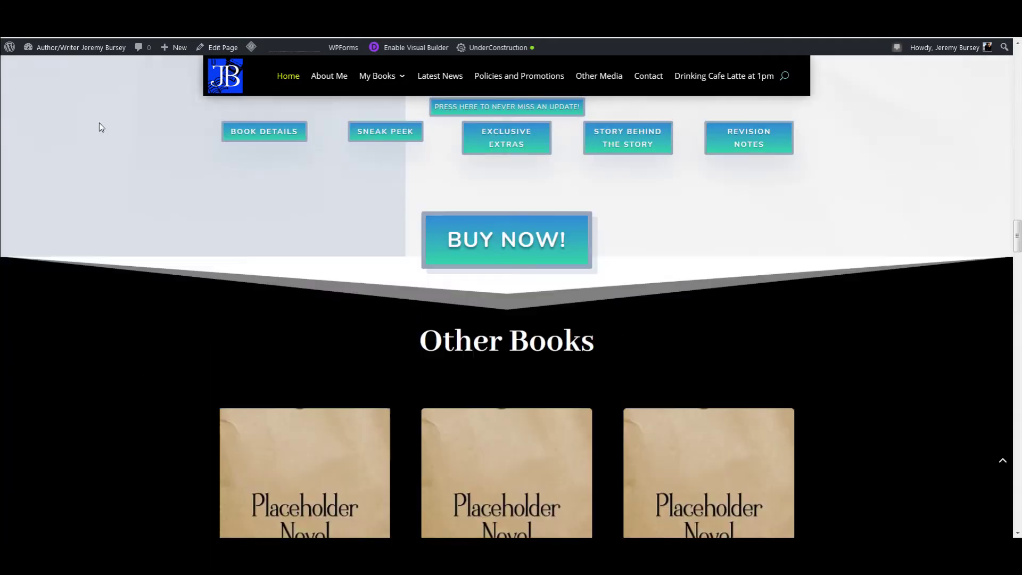
{"action": "scroll", "coordinate": [98, 129], "scroll_direction": "up", "scroll_amount": 10}
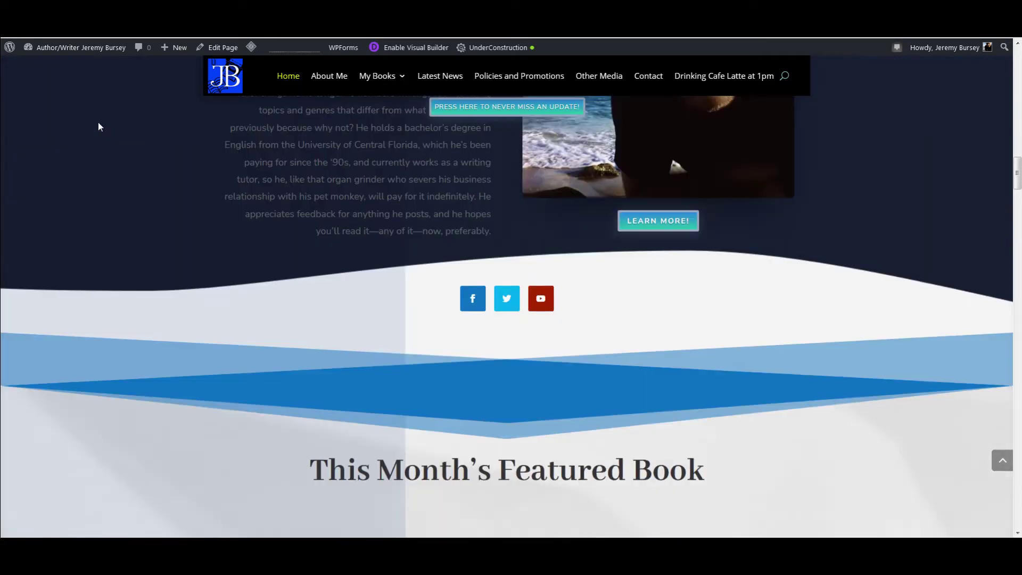
{"action": "scroll", "coordinate": [98, 127], "scroll_direction": "up", "scroll_amount": 10}
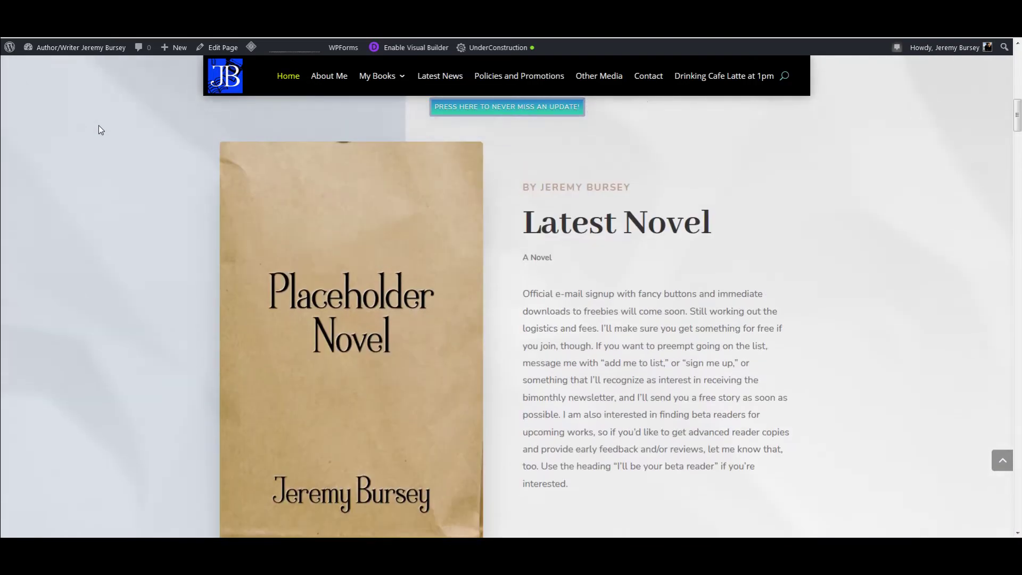
{"action": "scroll", "coordinate": [215, 129], "scroll_direction": "up", "scroll_amount": 5}
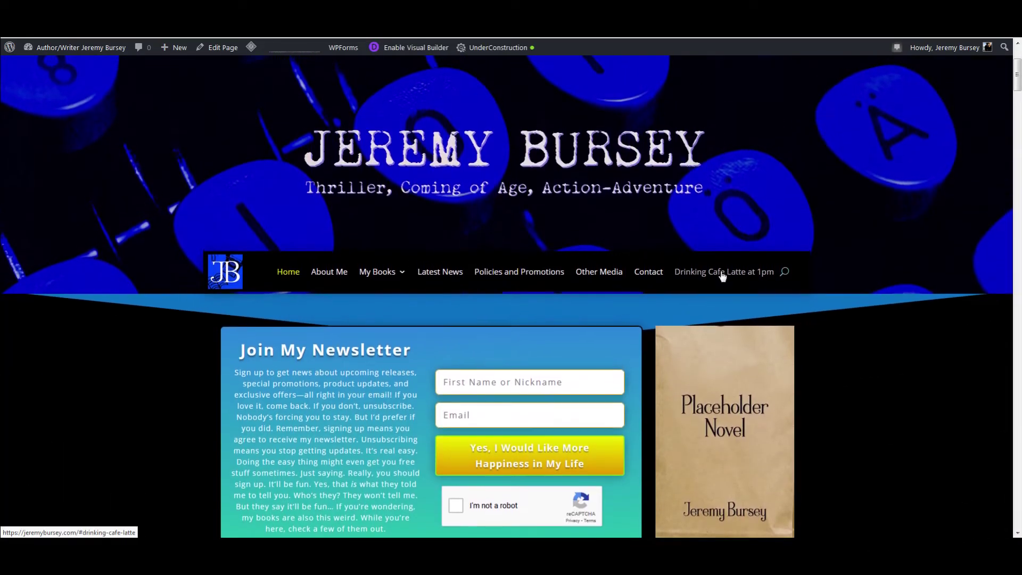
Step: Jump to the homepage's Drinking Cafe Latte at 1pm section and examine its sister-site introduction
{"action": "left_click", "coordinate": [722, 266]}
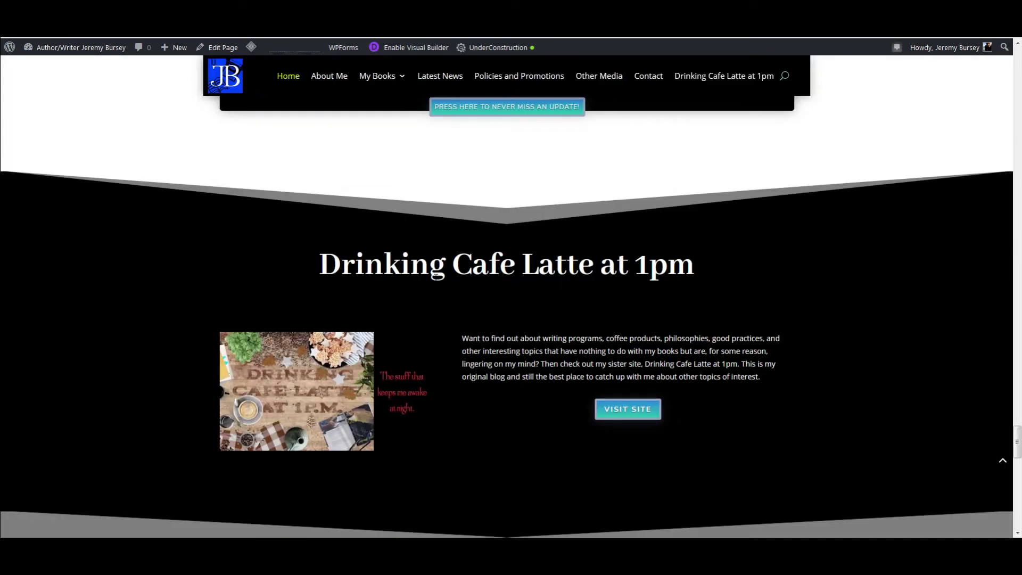
{"action": "scroll", "coordinate": [319, 431], "scroll_direction": "down", "scroll_amount": 3}
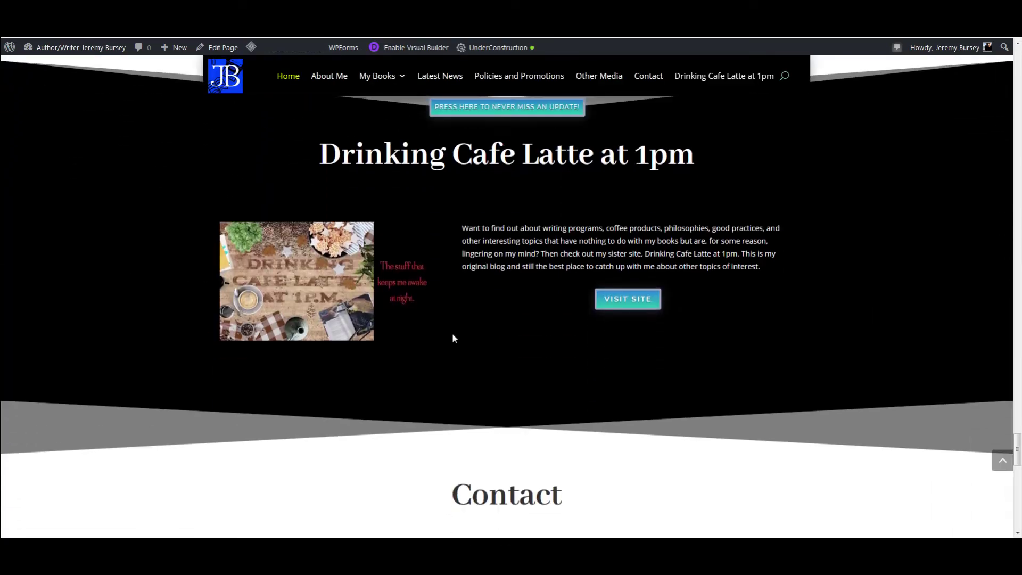
{"action": "scroll", "coordinate": [314, 346], "scroll_direction": "down", "scroll_amount": 1}
{"action": "scroll", "coordinate": [315, 352], "scroll_direction": "down", "scroll_amount": 3}
{"action": "scroll", "coordinate": [311, 354], "scroll_direction": "up", "scroll_amount": 3}
Step: Examine the Latest News slider, the ocean banner and the book sections on the way back to the Official Author Page heading
{"action": "scroll", "coordinate": [309, 354], "scroll_direction": "up", "scroll_amount": 15}
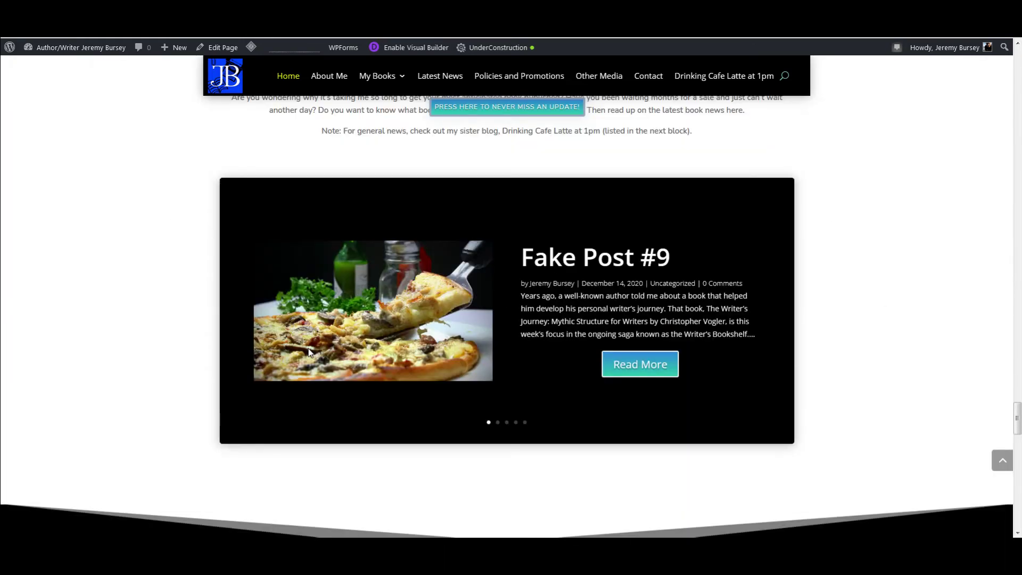
{"action": "scroll", "coordinate": [309, 347], "scroll_direction": "up", "scroll_amount": 10}
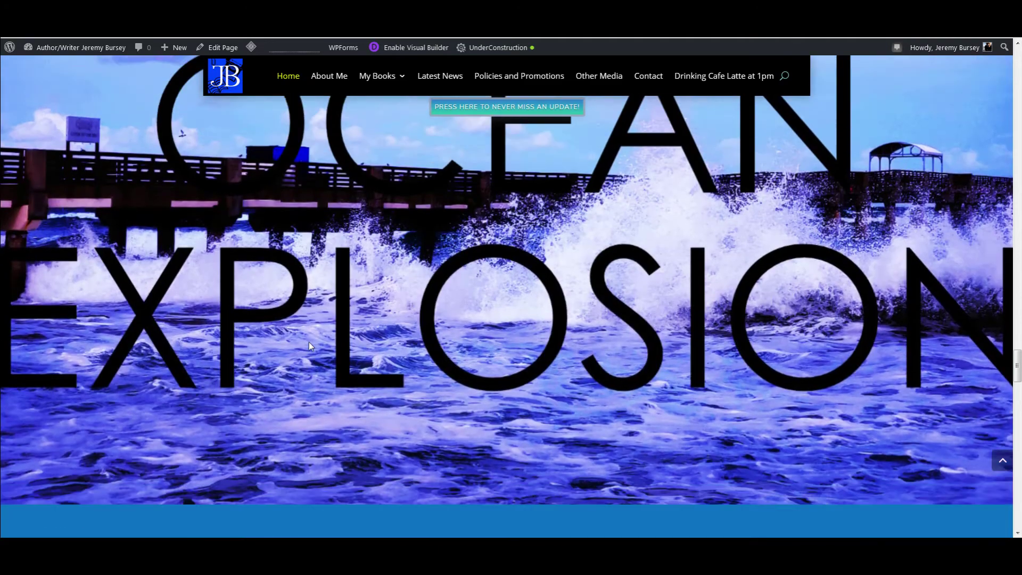
{"action": "scroll", "coordinate": [312, 348], "scroll_direction": "up", "scroll_amount": 10}
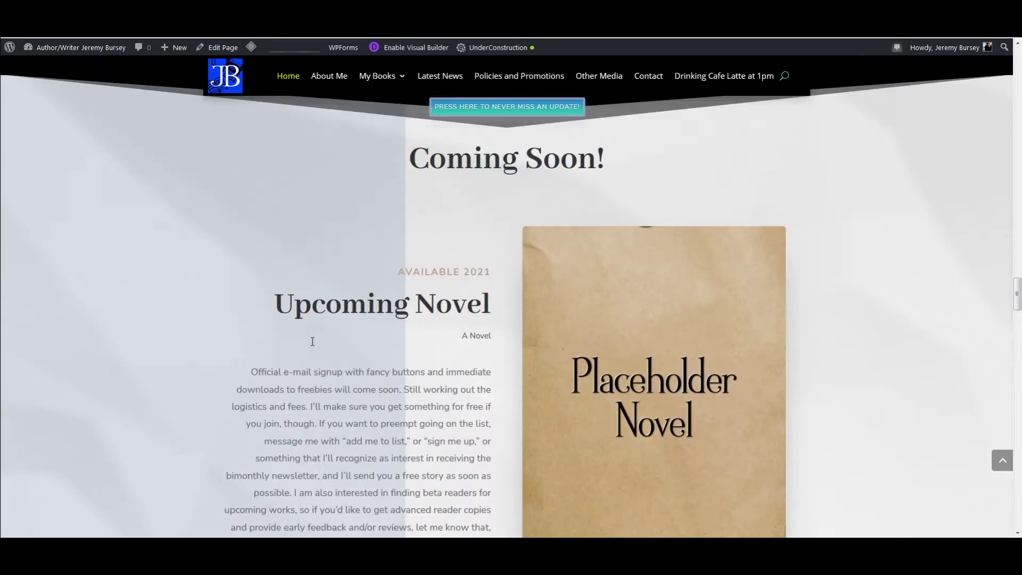
{"action": "scroll", "coordinate": [312, 349], "scroll_direction": "up", "scroll_amount": 12}
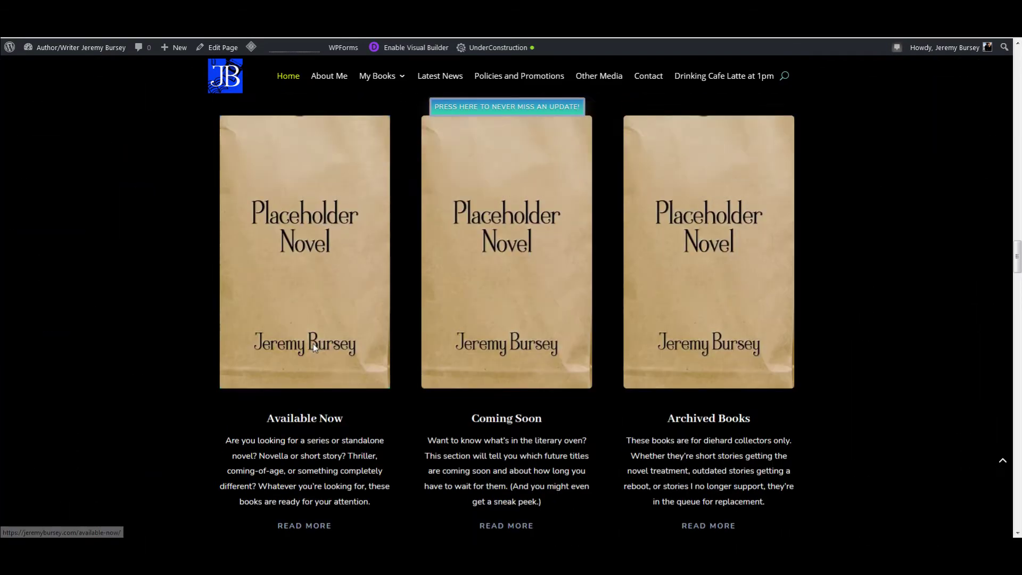
{"action": "scroll", "coordinate": [311, 348], "scroll_direction": "up", "scroll_amount": 12}
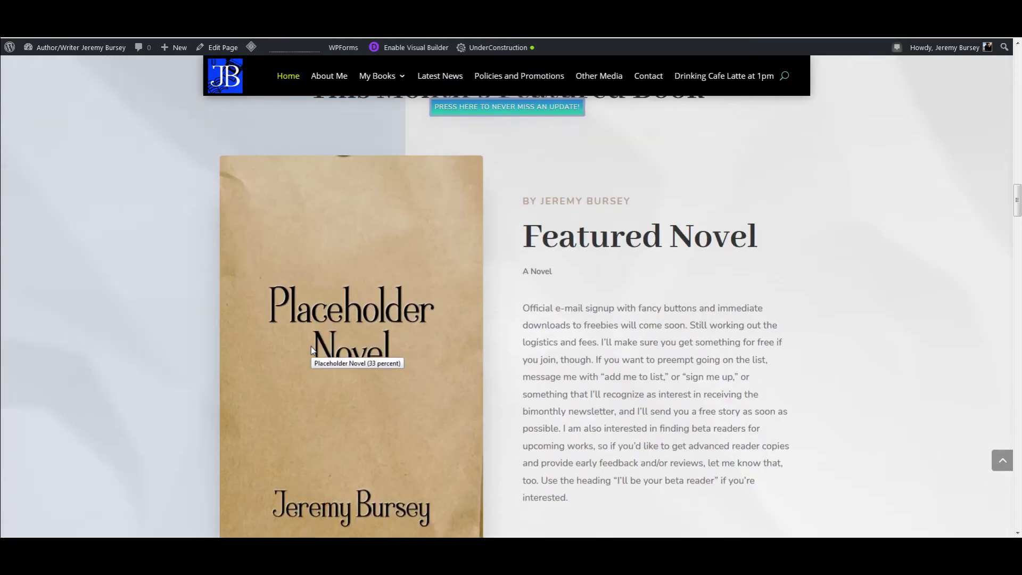
{"action": "scroll", "coordinate": [310, 346], "scroll_direction": "up", "scroll_amount": 12}
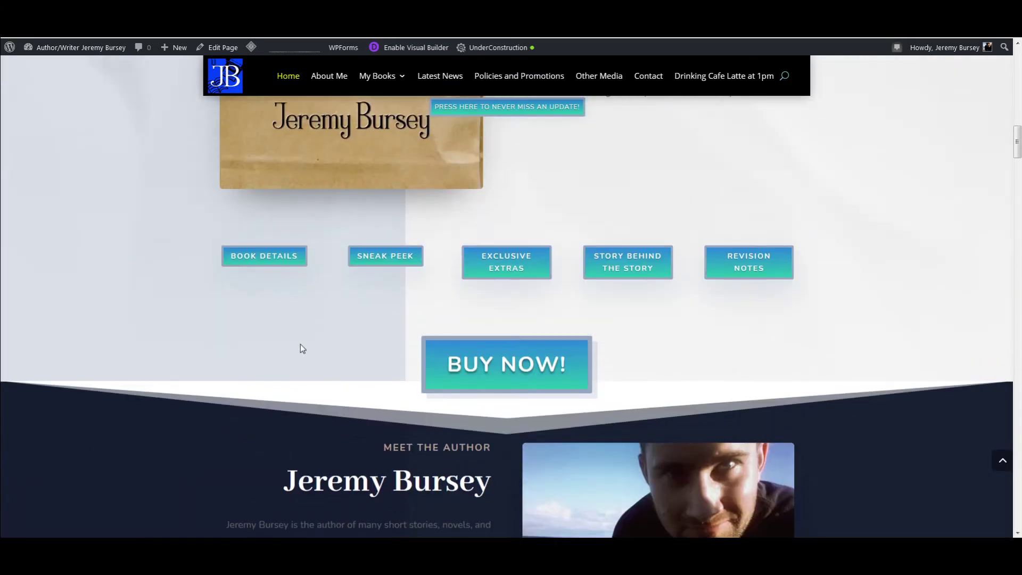
{"action": "scroll", "coordinate": [297, 345], "scroll_direction": "up", "scroll_amount": 12}
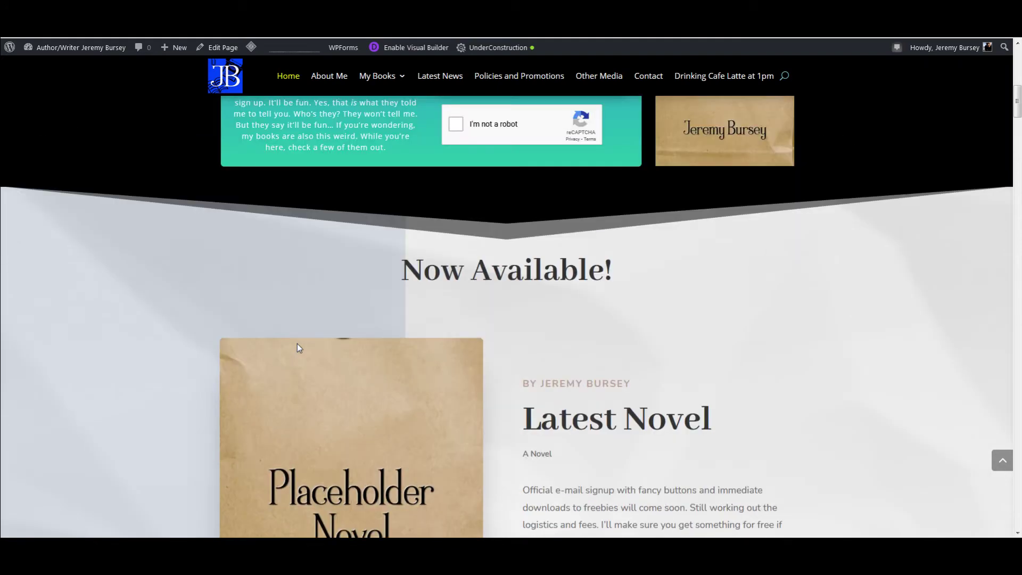
{"action": "scroll", "coordinate": [312, 247], "scroll_direction": "up", "scroll_amount": 3}
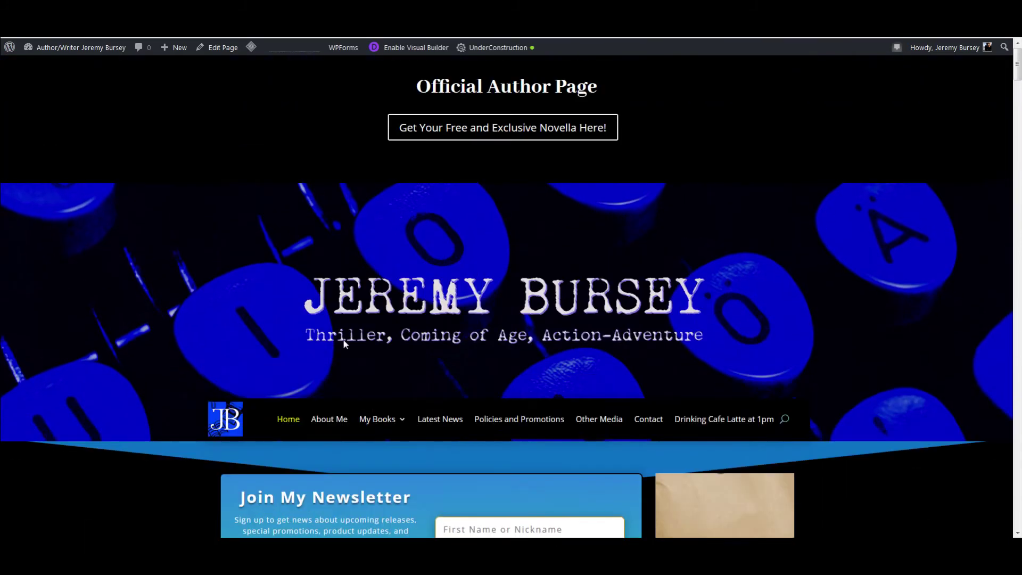
Step: View the Meet the Author section, and jump to the My Books section of the homepage
{"action": "scroll", "coordinate": [331, 416], "scroll_direction": "down", "scroll_amount": 20}
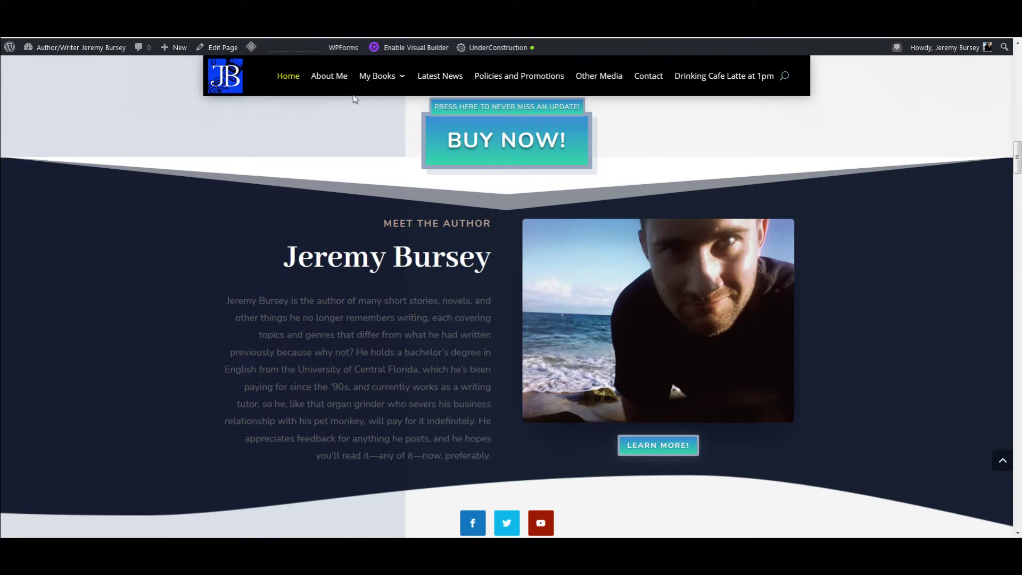
{"action": "left_click", "coordinate": [381, 80]}
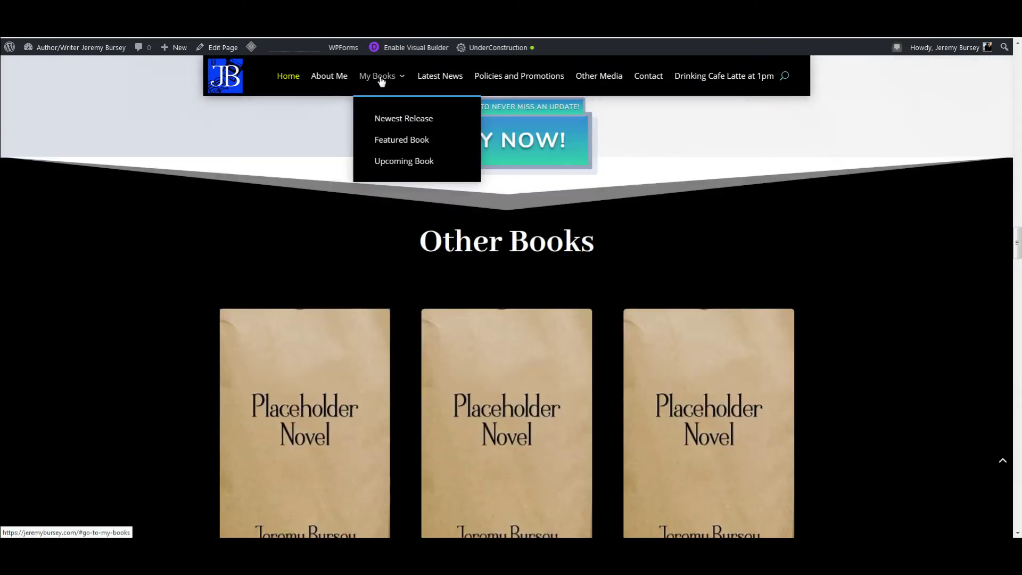
Step: Examine the Other Books section of the homepage, and open the All Books page to view its My Books layout
{"action": "scroll", "coordinate": [301, 256], "scroll_direction": "down", "scroll_amount": 4}
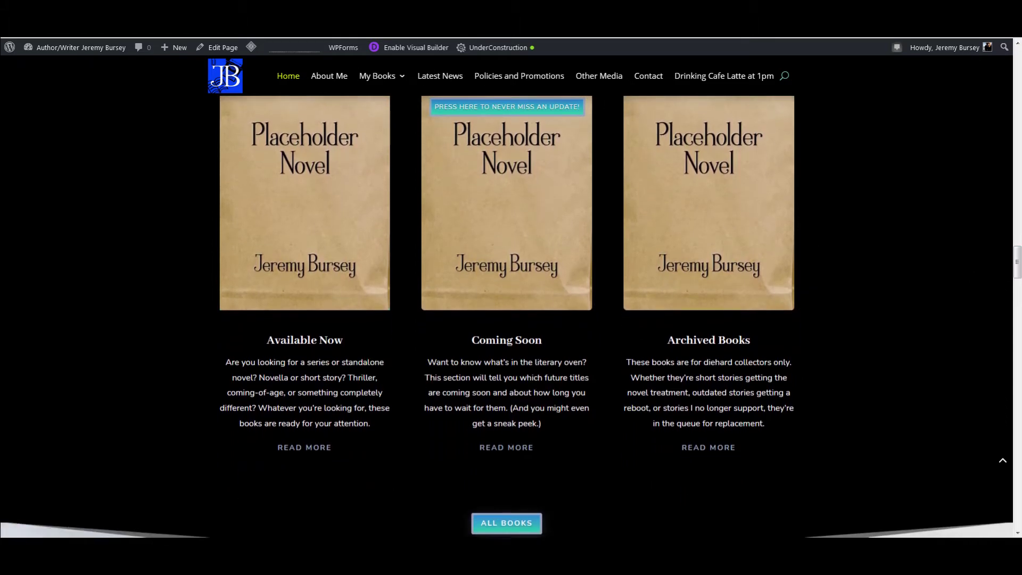
{"action": "scroll", "coordinate": [602, 417], "scroll_direction": "down", "scroll_amount": 1}
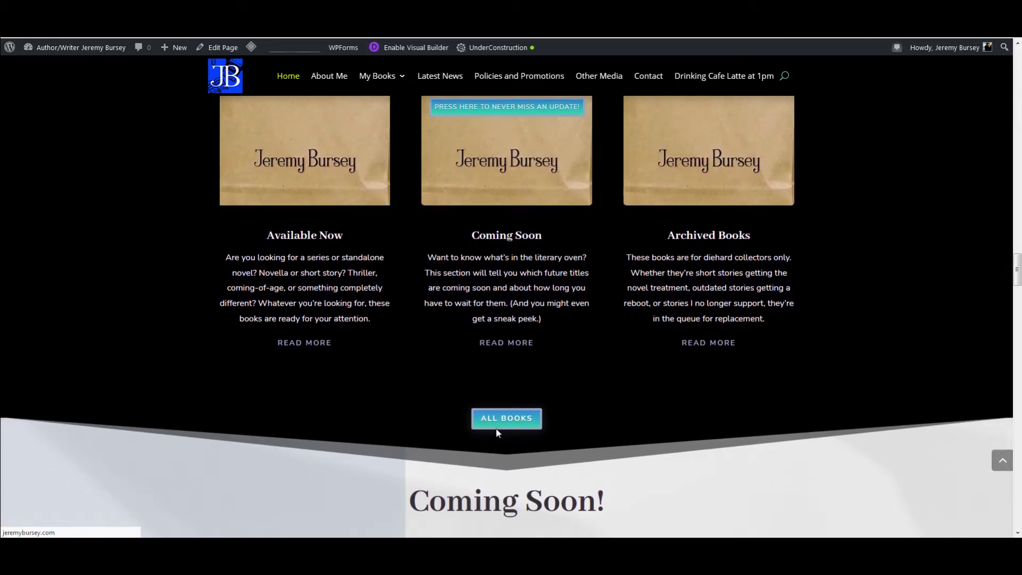
{"action": "left_click", "coordinate": [499, 421]}
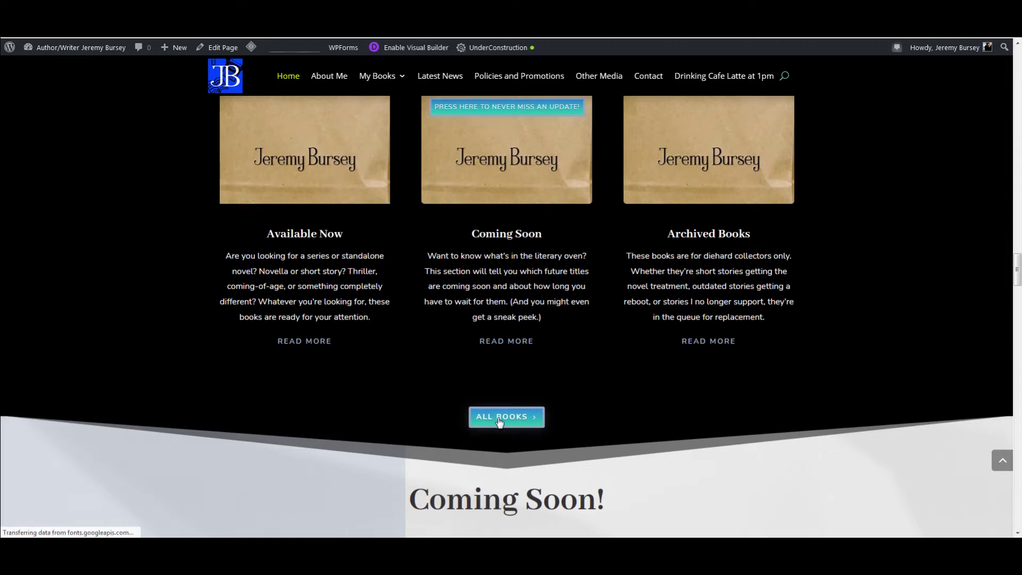
{"action": "scroll", "coordinate": [462, 344], "scroll_direction": "down", "scroll_amount": 4}
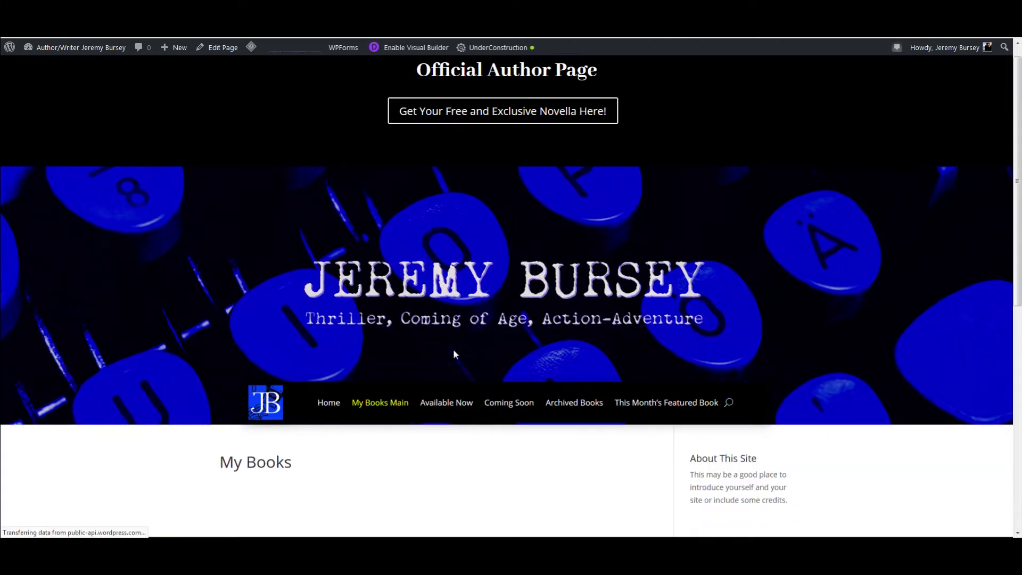
{"action": "scroll", "coordinate": [293, 298], "scroll_direction": "down", "scroll_amount": 1}
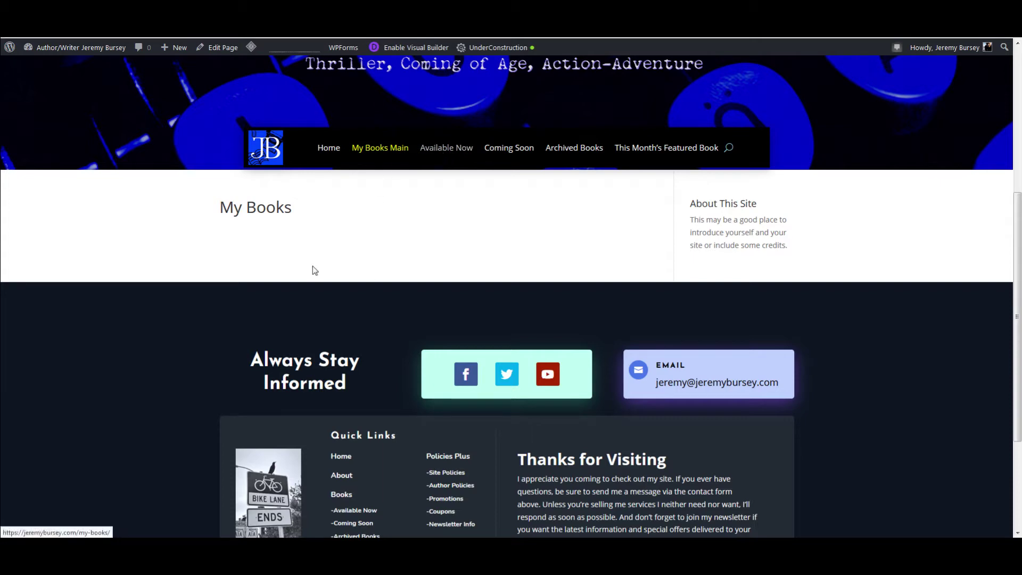
Step: Open the Available Now page from the books navigation and view its content area
{"action": "left_click", "coordinate": [449, 160]}
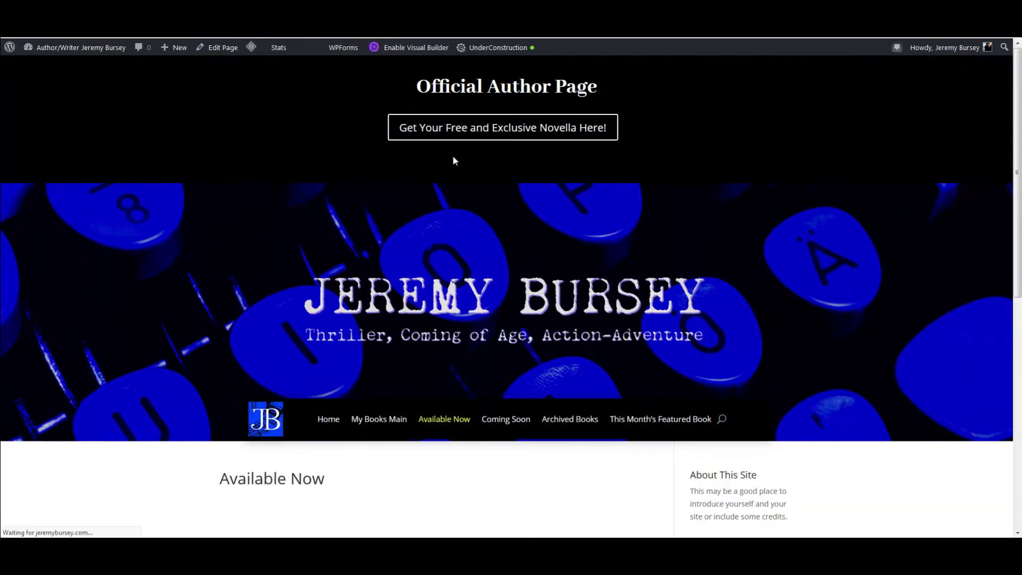
{"action": "scroll", "coordinate": [460, 434], "scroll_direction": "down", "scroll_amount": 2}
{"action": "scroll", "coordinate": [460, 436], "scroll_direction": "down", "scroll_amount": 3}
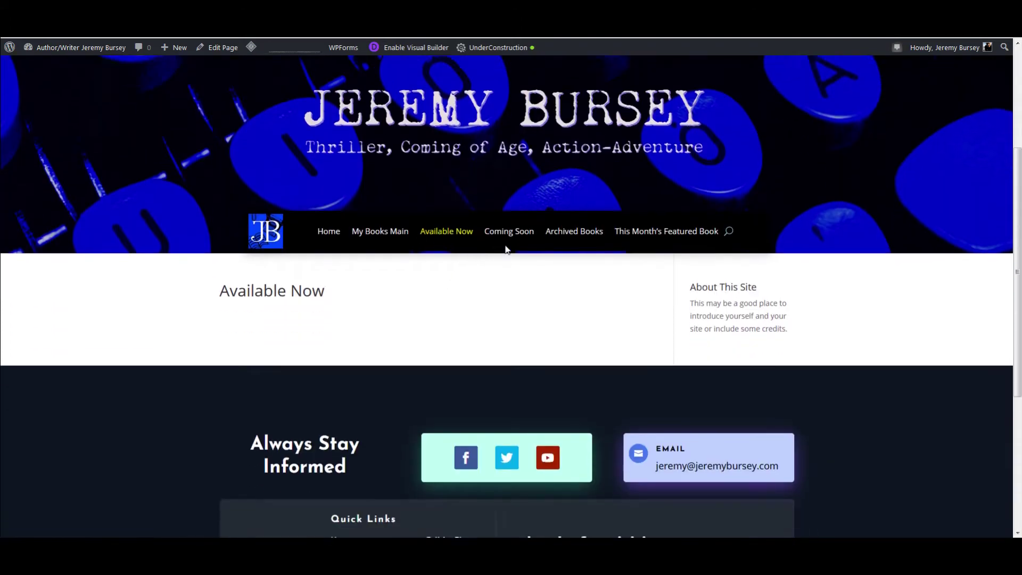
Step: Open the Coming Soon page and view it from the header banner down to the copyright line
{"action": "left_click", "coordinate": [510, 207]}
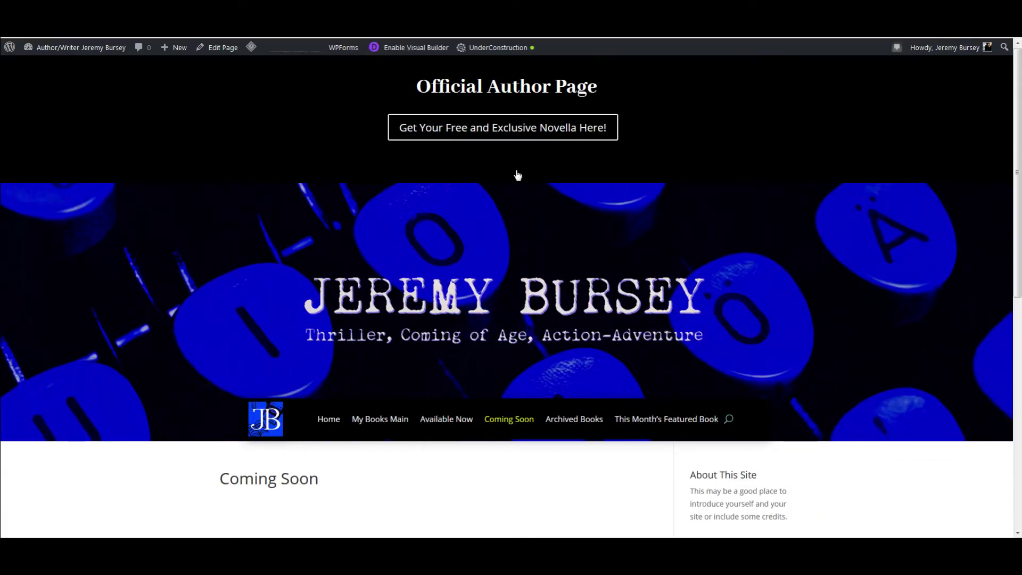
{"action": "scroll", "coordinate": [117, 268], "scroll_direction": "down", "scroll_amount": 3}
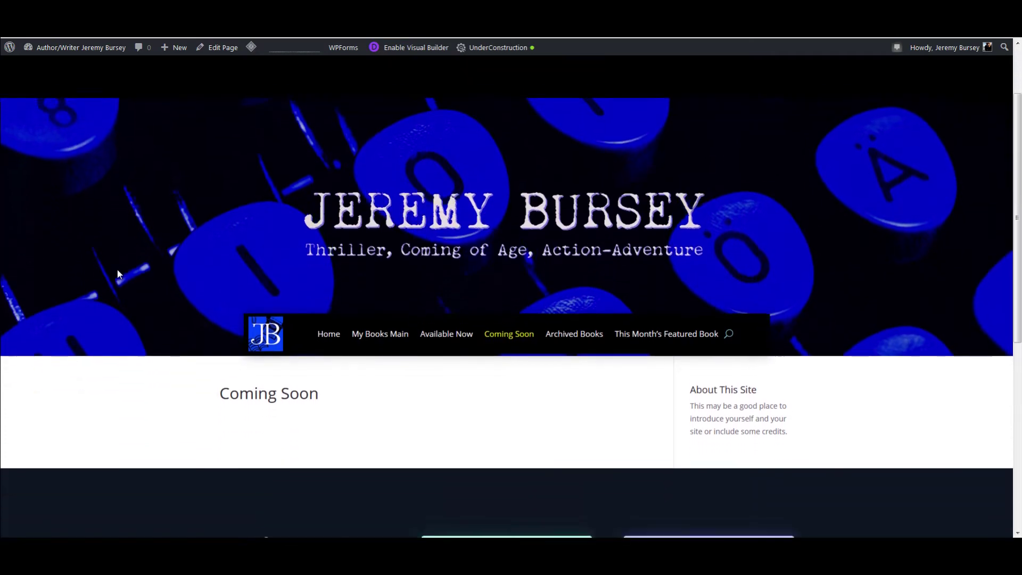
{"action": "scroll", "coordinate": [118, 273], "scroll_direction": "down", "scroll_amount": 3}
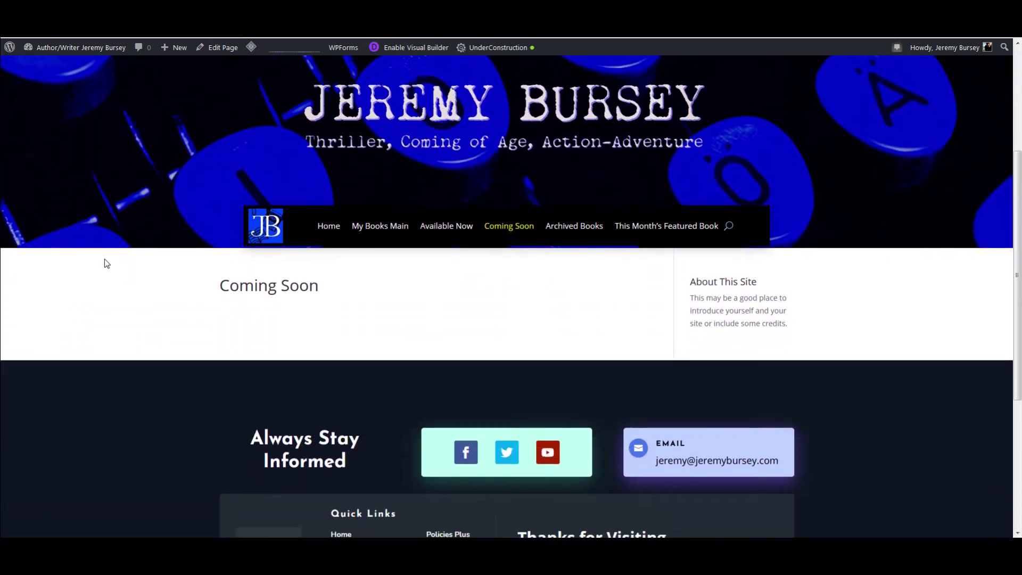
{"action": "scroll", "coordinate": [104, 265], "scroll_direction": "down", "scroll_amount": 3}
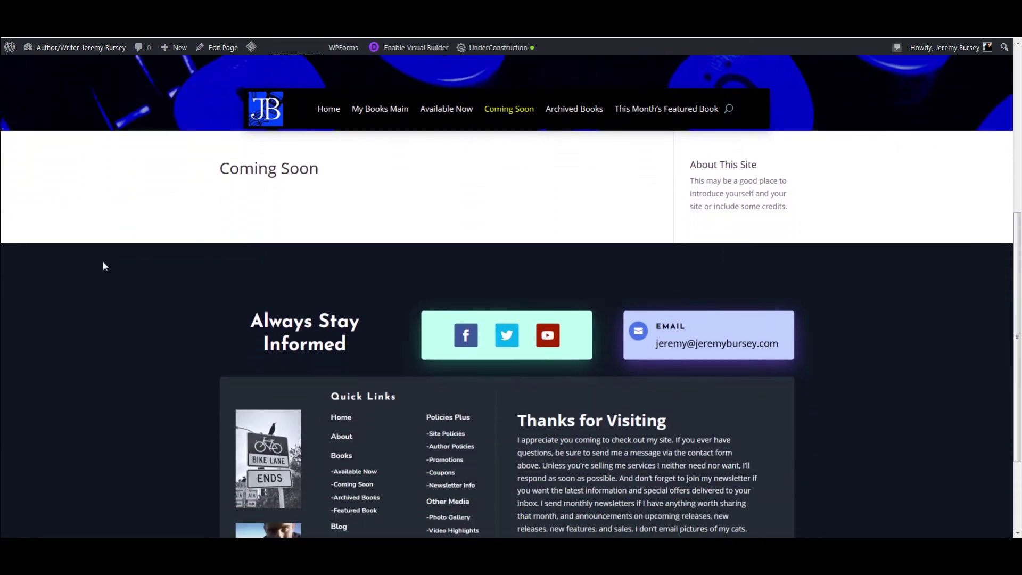
{"action": "scroll", "coordinate": [104, 266], "scroll_direction": "down", "scroll_amount": 3}
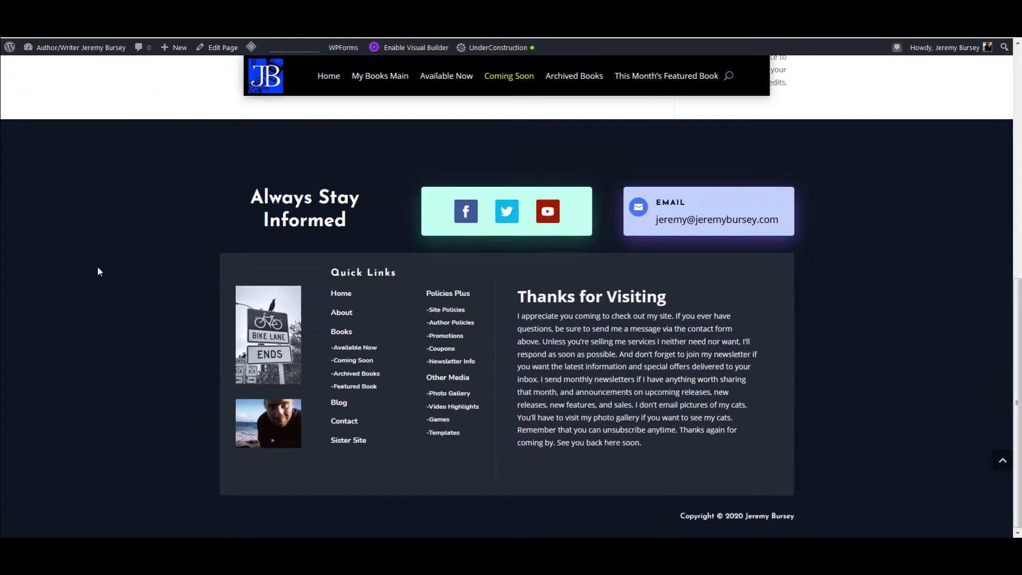
Step: Examine the Coming Soon page's footer with its quick links, social media links and email box, and return to the page header
{"action": "scroll", "coordinate": [97, 272], "scroll_direction": "up", "scroll_amount": 1}
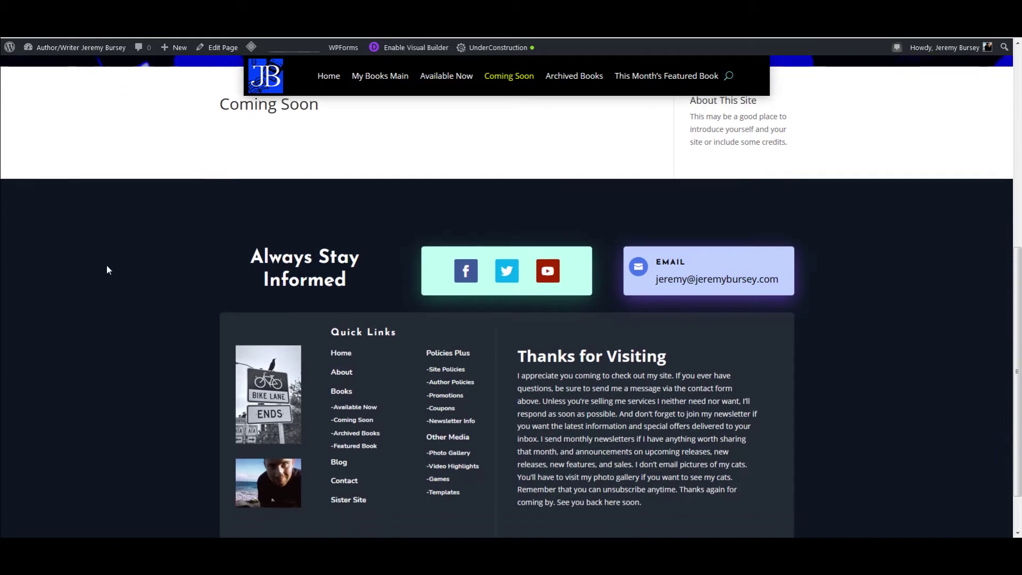
{"action": "scroll", "coordinate": [106, 267], "scroll_direction": "down", "scroll_amount": 1}
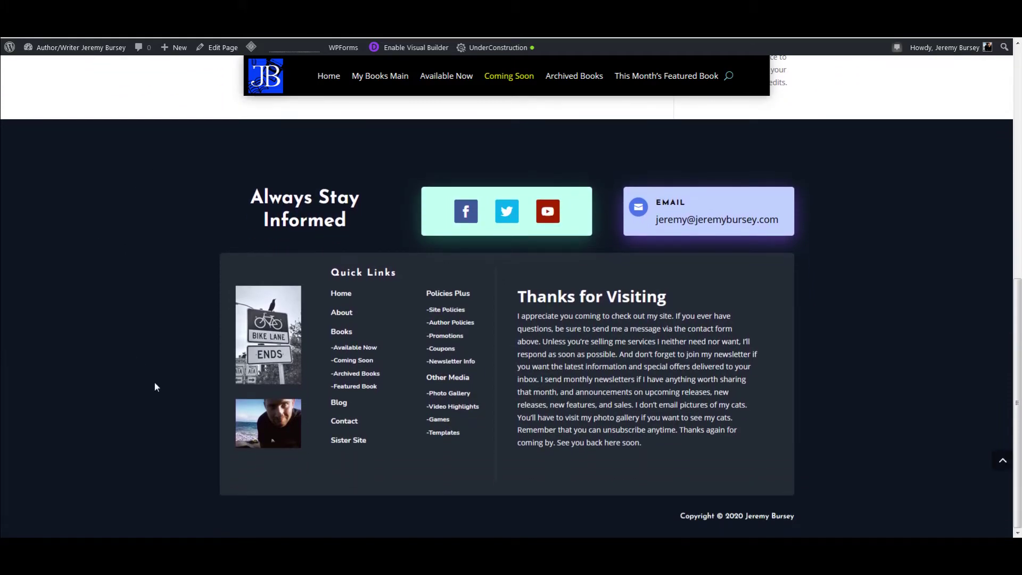
{"action": "scroll", "coordinate": [151, 450], "scroll_direction": "up", "scroll_amount": 1}
{"action": "scroll", "coordinate": [319, 431], "scroll_direction": "down", "scroll_amount": 1}
{"action": "scroll", "coordinate": [246, 391], "scroll_direction": "up", "scroll_amount": 4}
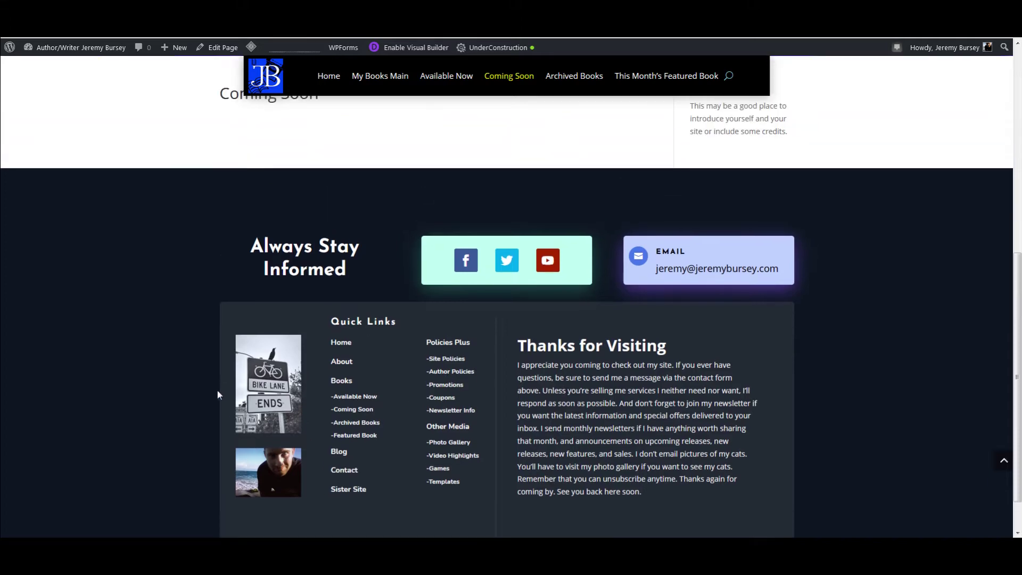
{"action": "scroll", "coordinate": [533, 378], "scroll_direction": "down", "scroll_amount": 1}
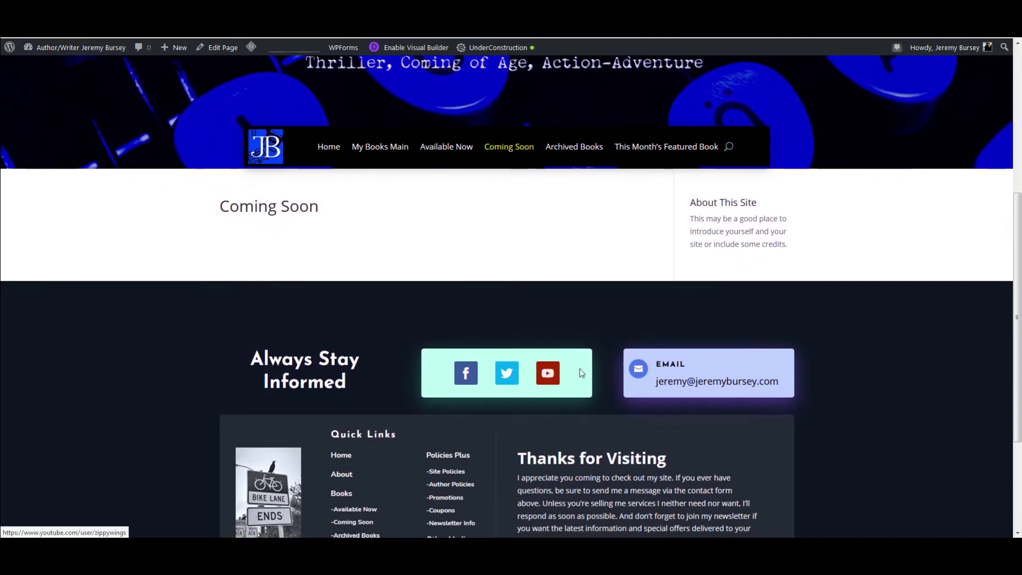
{"action": "scroll", "coordinate": [909, 419], "scroll_direction": "up", "scroll_amount": 3}
{"action": "scroll", "coordinate": [909, 420], "scroll_direction": "up", "scroll_amount": 3}
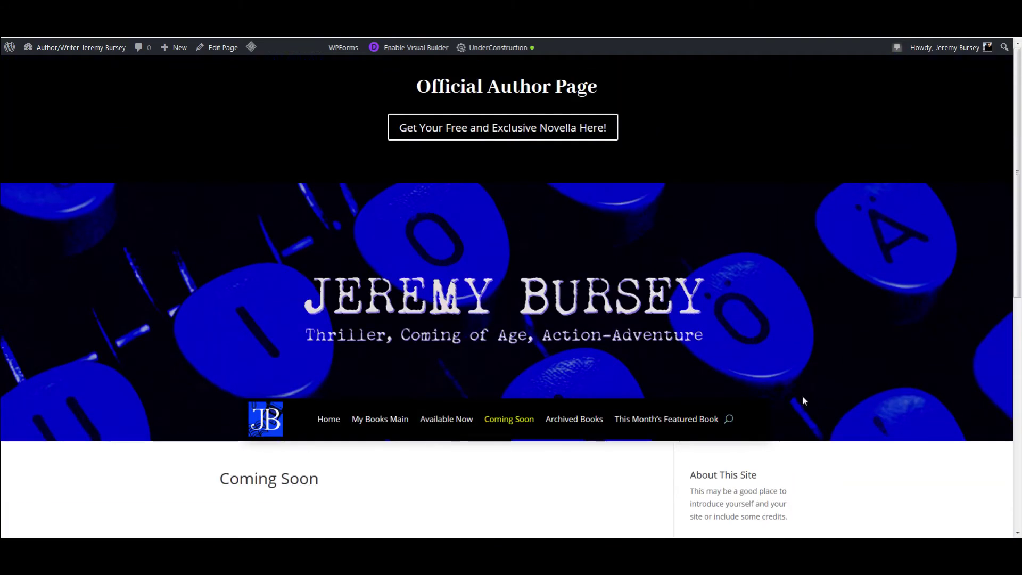
Step: Return to the homepage and examine the newsletter signup form and the Latest Novel entry under Now Available
{"action": "left_click", "coordinate": [328, 407]}
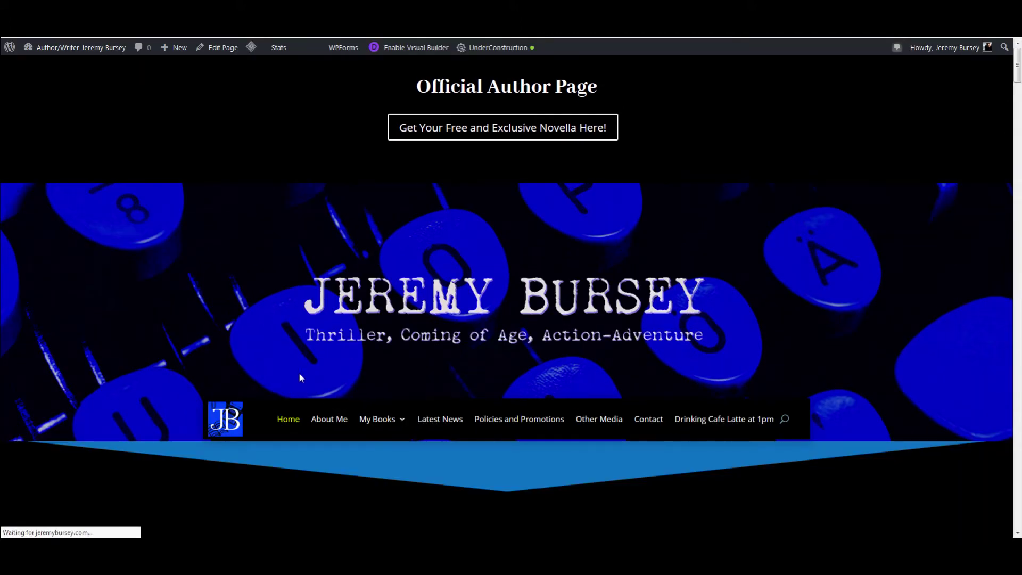
{"action": "scroll", "coordinate": [204, 350], "scroll_direction": "down", "scroll_amount": 1}
{"action": "scroll", "coordinate": [203, 353], "scroll_direction": "down", "scroll_amount": 5}
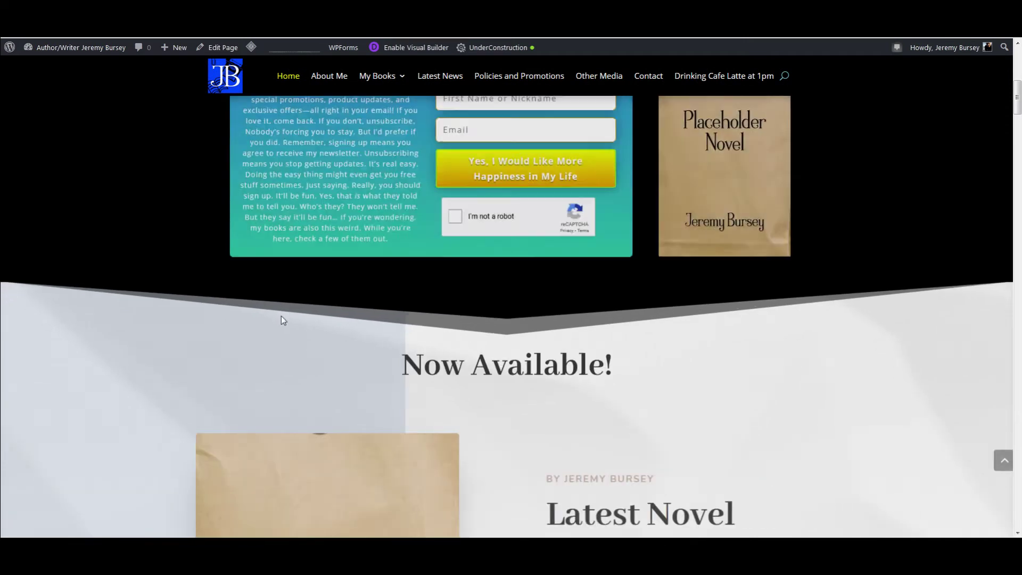
{"action": "scroll", "coordinate": [213, 317], "scroll_direction": "up", "scroll_amount": 1}
{"action": "scroll", "coordinate": [148, 372], "scroll_direction": "down", "scroll_amount": 4}
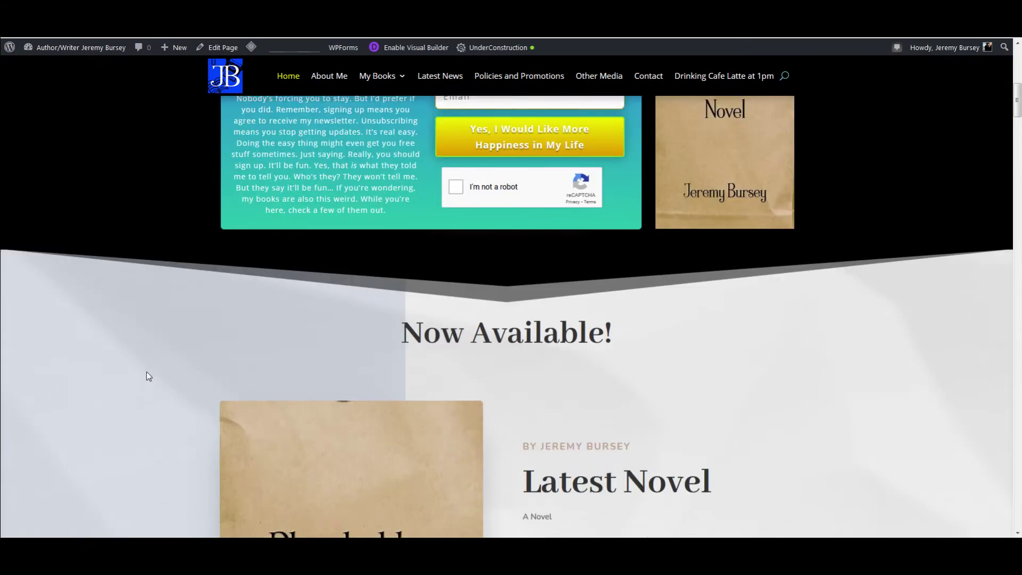
{"action": "scroll", "coordinate": [146, 373], "scroll_direction": "down", "scroll_amount": 4}
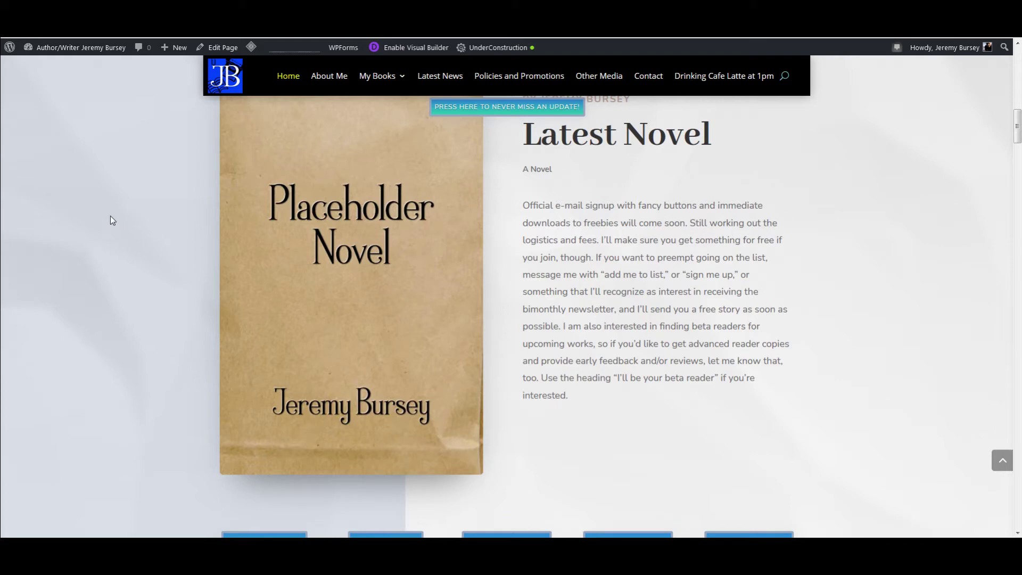
Step: Look through the homepage's This Month's Featured Book, Other Books and Coming Soon sections
{"action": "scroll", "coordinate": [142, 253], "scroll_direction": "down", "scroll_amount": 8}
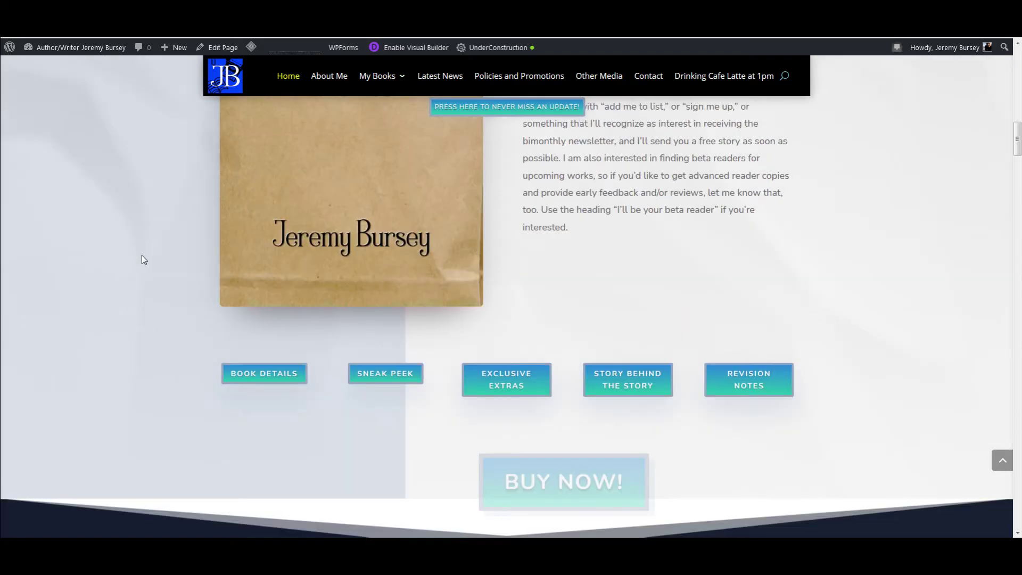
{"action": "scroll", "coordinate": [199, 272], "scroll_direction": "down", "scroll_amount": 10}
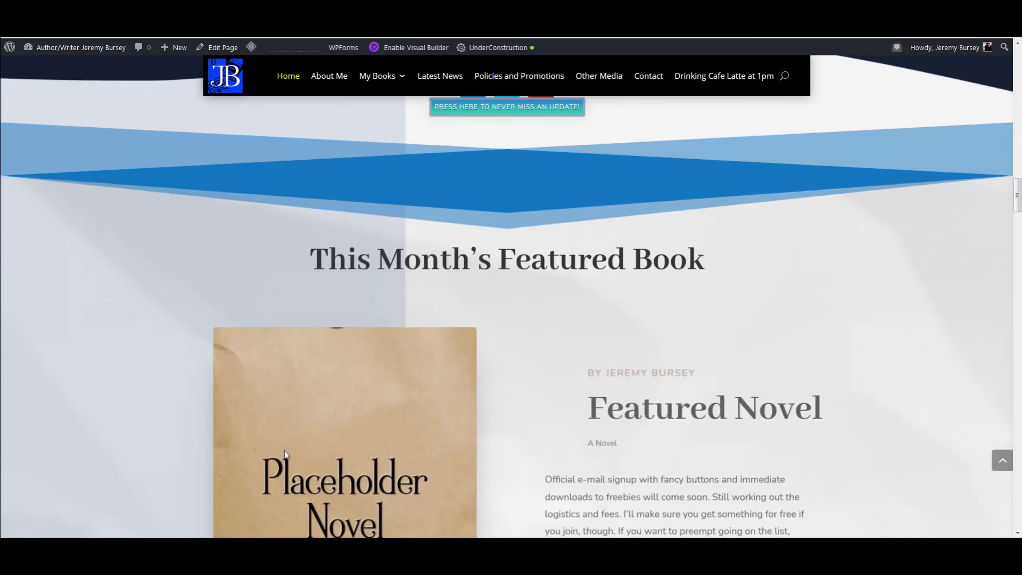
{"action": "scroll", "coordinate": [236, 429], "scroll_direction": "down", "scroll_amount": 12}
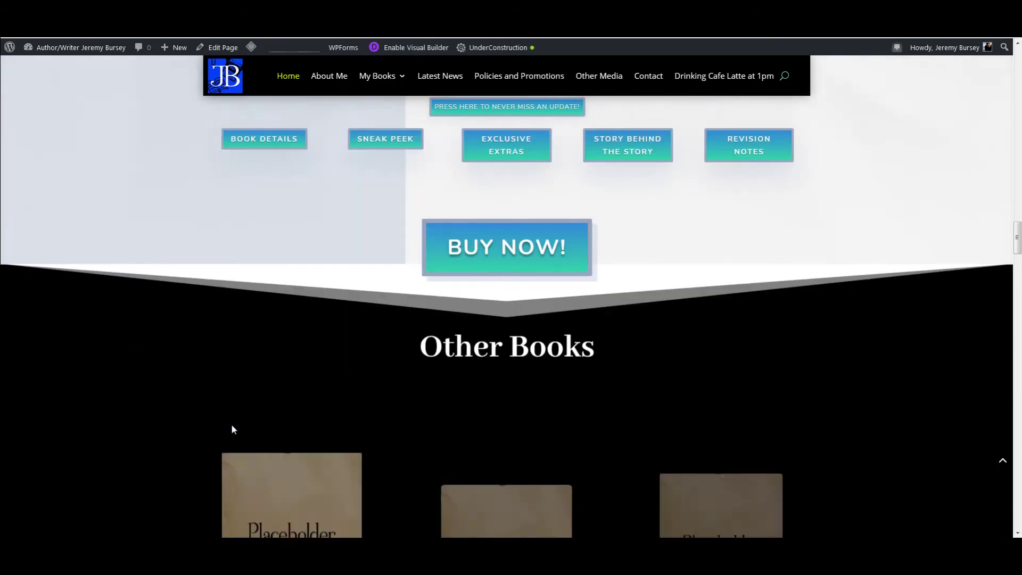
{"action": "scroll", "coordinate": [228, 426], "scroll_direction": "down", "scroll_amount": 14}
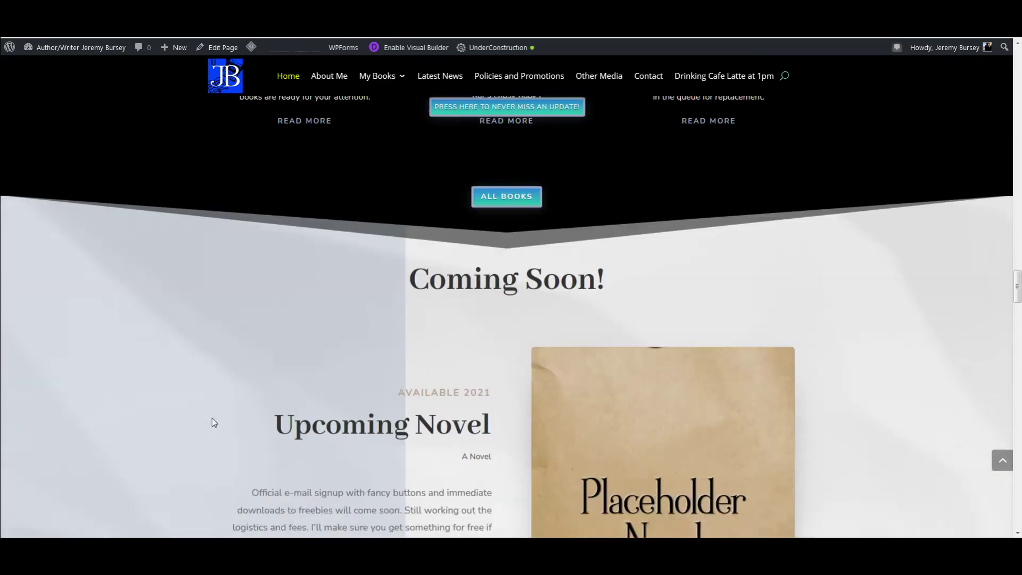
{"action": "scroll", "coordinate": [646, 359], "scroll_direction": "down", "scroll_amount": 2}
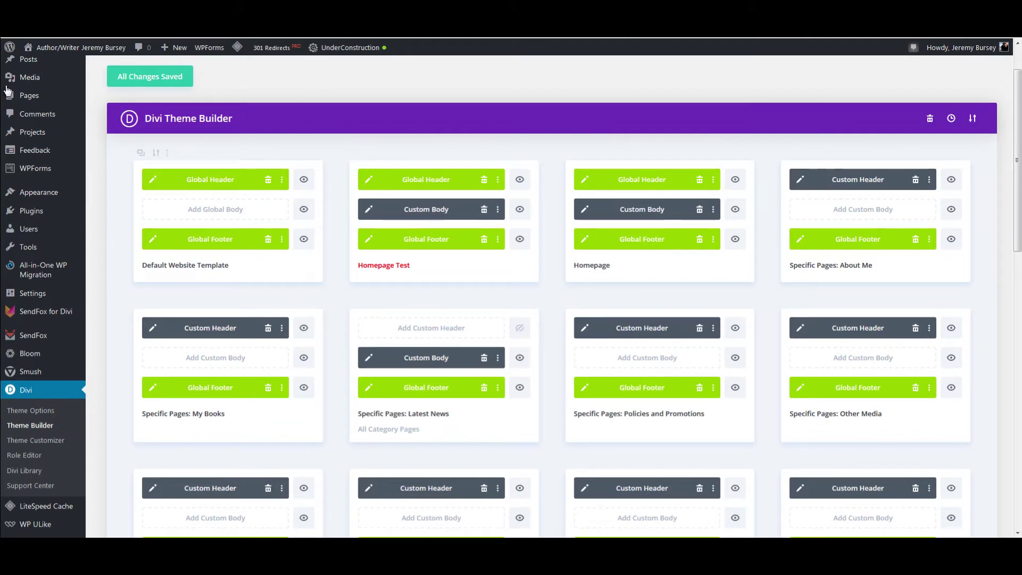
Step: Switch from the Divi Theme Builder to the list of all site pages and review its entries
{"action": "mouse_move", "coordinate": [28, 101]}
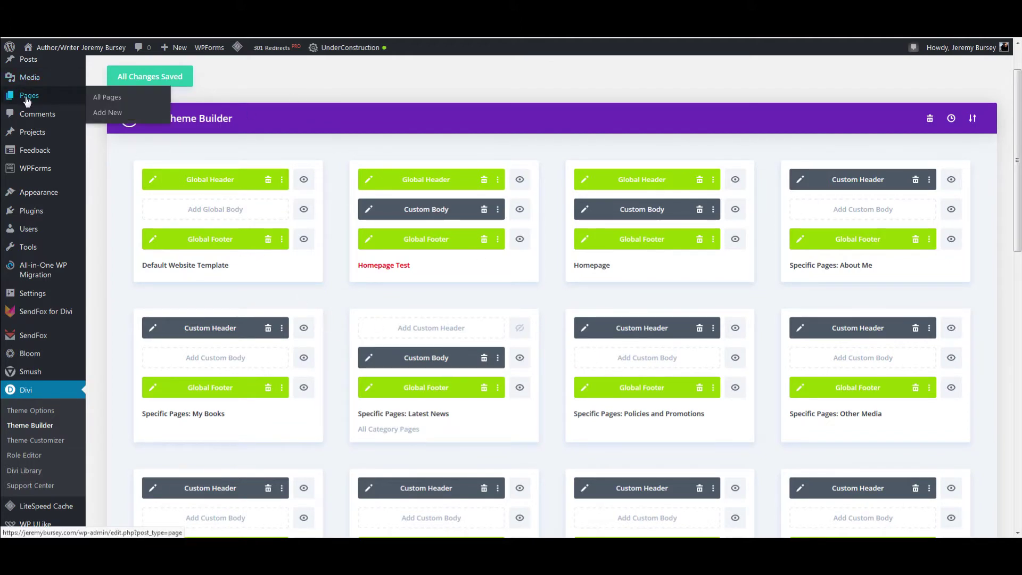
{"action": "left_click", "coordinate": [28, 100]}
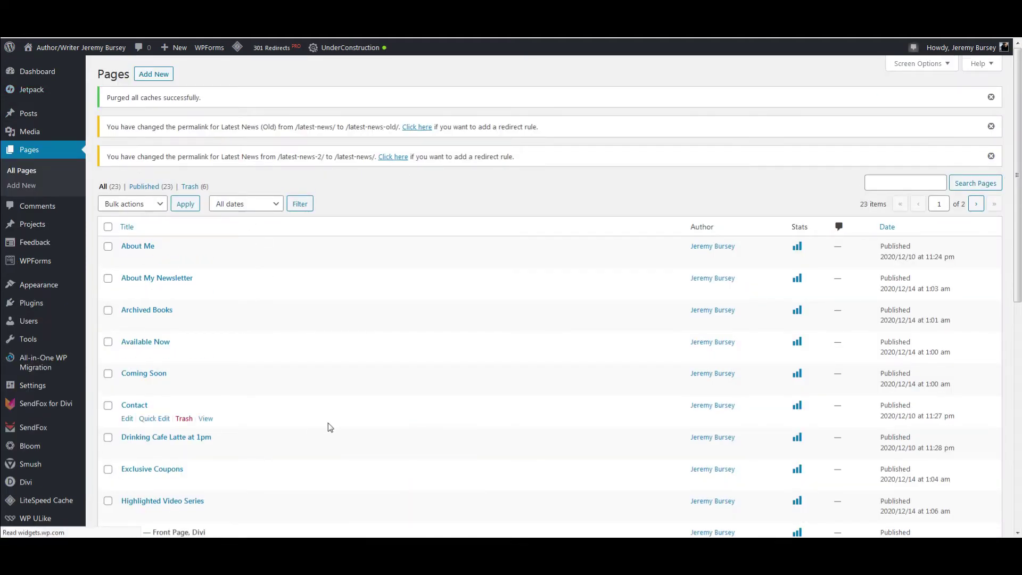
{"action": "scroll", "coordinate": [330, 390], "scroll_direction": "down", "scroll_amount": 3}
{"action": "scroll", "coordinate": [330, 388], "scroll_direction": "up", "scroll_amount": 4}
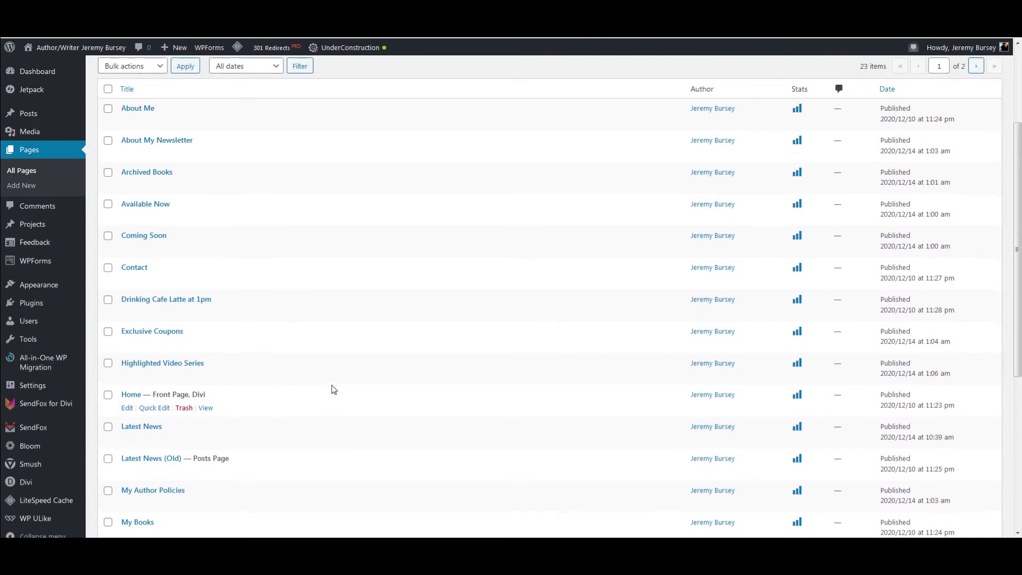
{"action": "scroll", "coordinate": [335, 382], "scroll_direction": "down", "scroll_amount": 5}
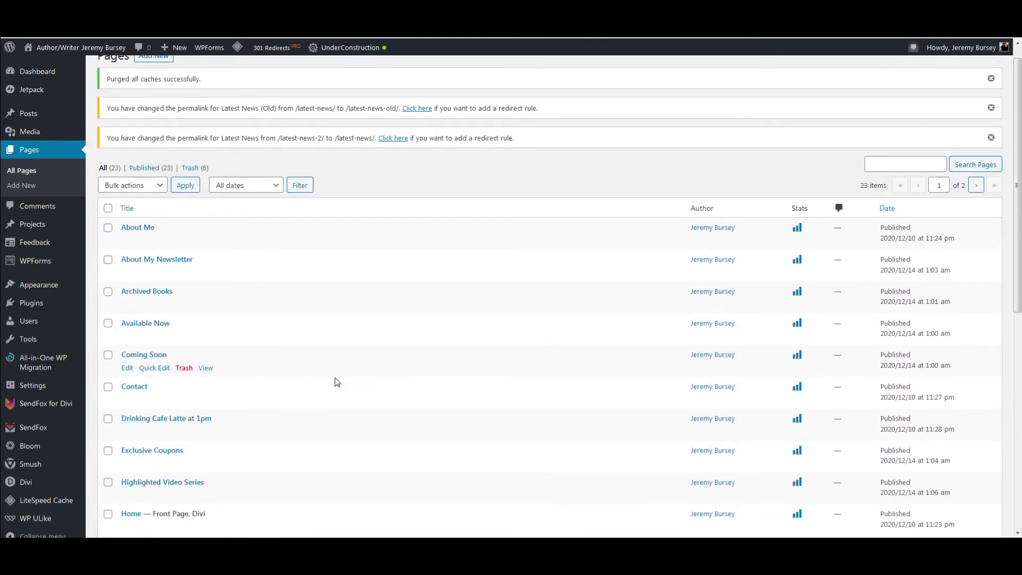
{"action": "scroll", "coordinate": [335, 377], "scroll_direction": "down", "scroll_amount": 3}
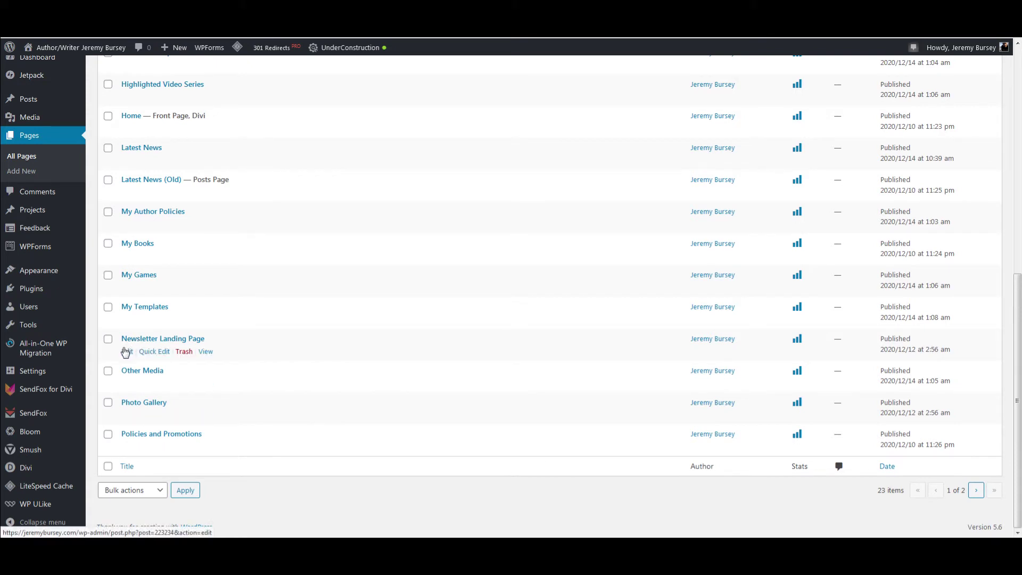
Step: View the live page containing the image gallery, and return to the list of all site pages
{"action": "left_click", "coordinate": [207, 353]}
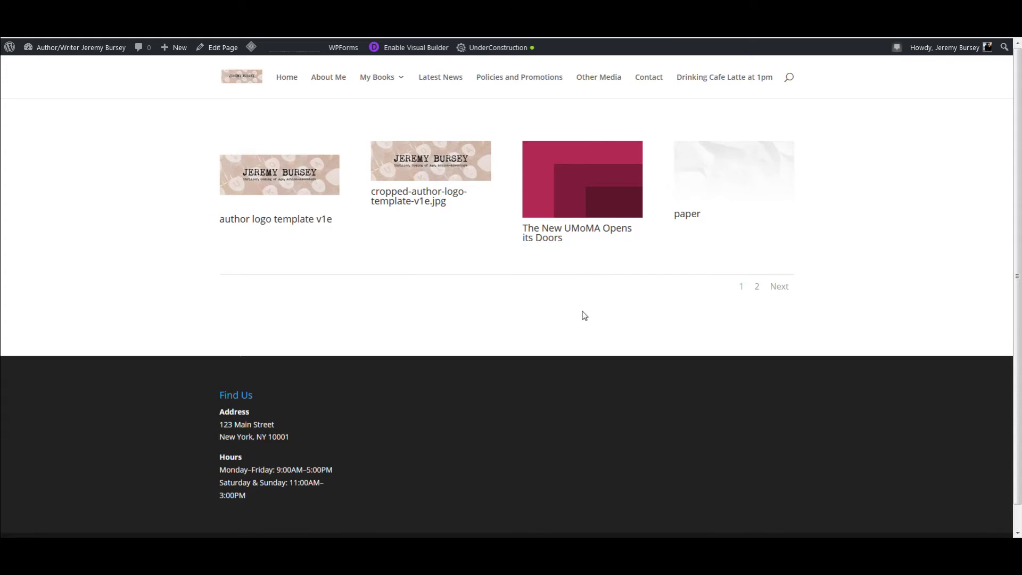
{"action": "scroll", "coordinate": [583, 316], "scroll_direction": "down", "scroll_amount": 1}
{"action": "scroll", "coordinate": [551, 343], "scroll_direction": "up", "scroll_amount": 1}
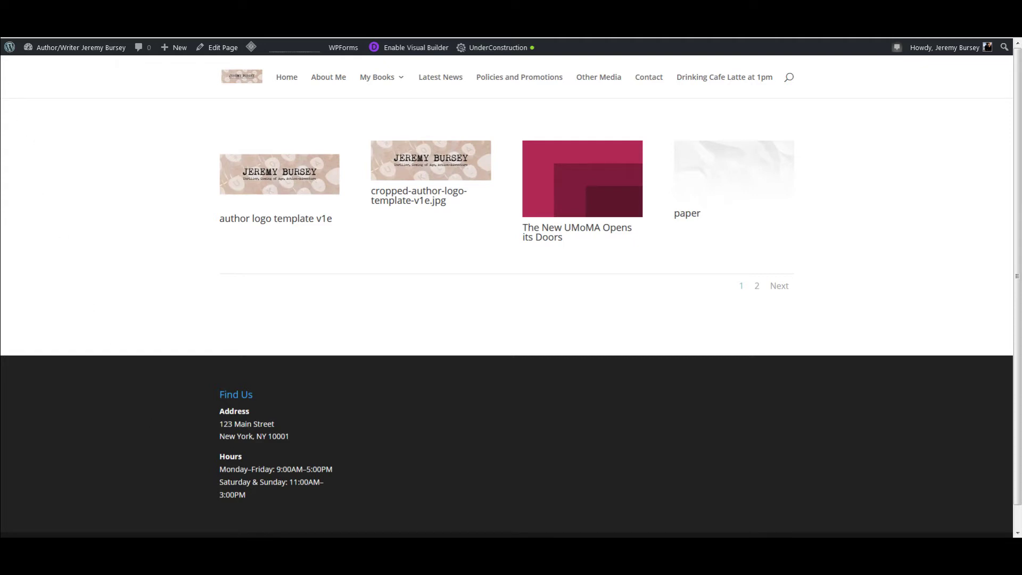
{"action": "key", "text": "alt+Left"}
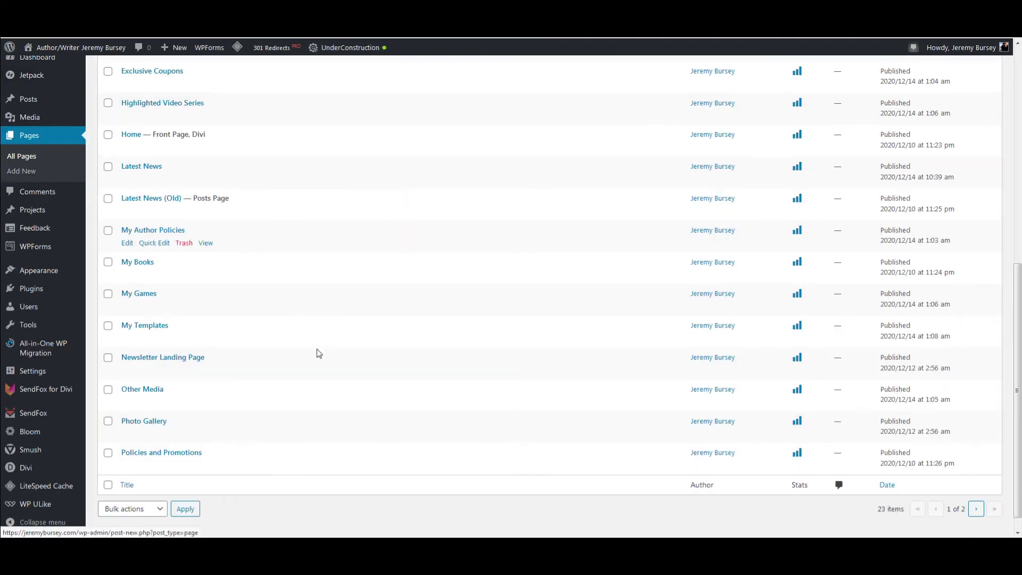
{"action": "scroll", "coordinate": [309, 353], "scroll_direction": "up", "scroll_amount": 4}
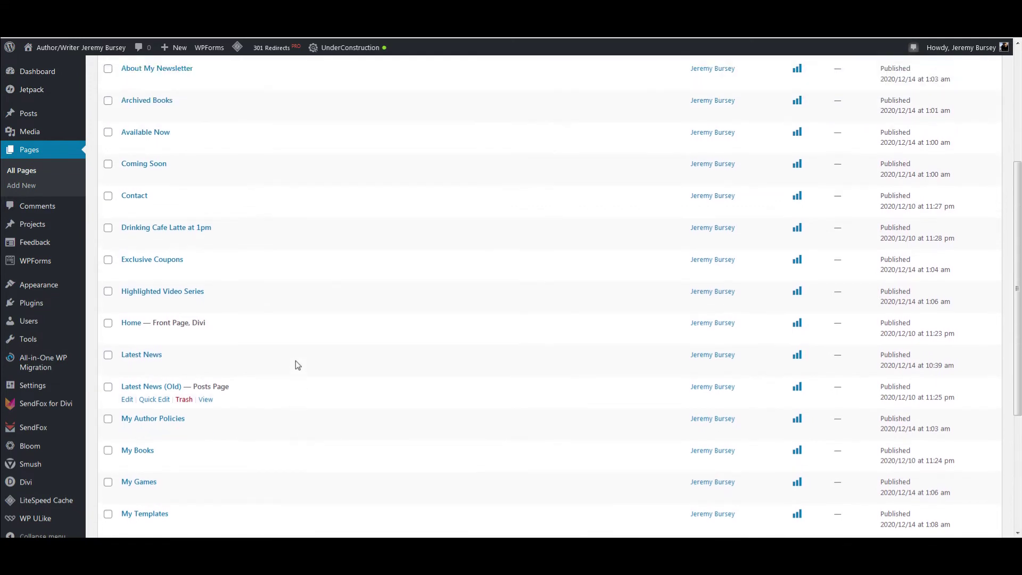
Step: Review the entries in the list of all site pages, from About Me through Policies and Promotions
{"action": "scroll", "coordinate": [296, 360], "scroll_direction": "up", "scroll_amount": 2}
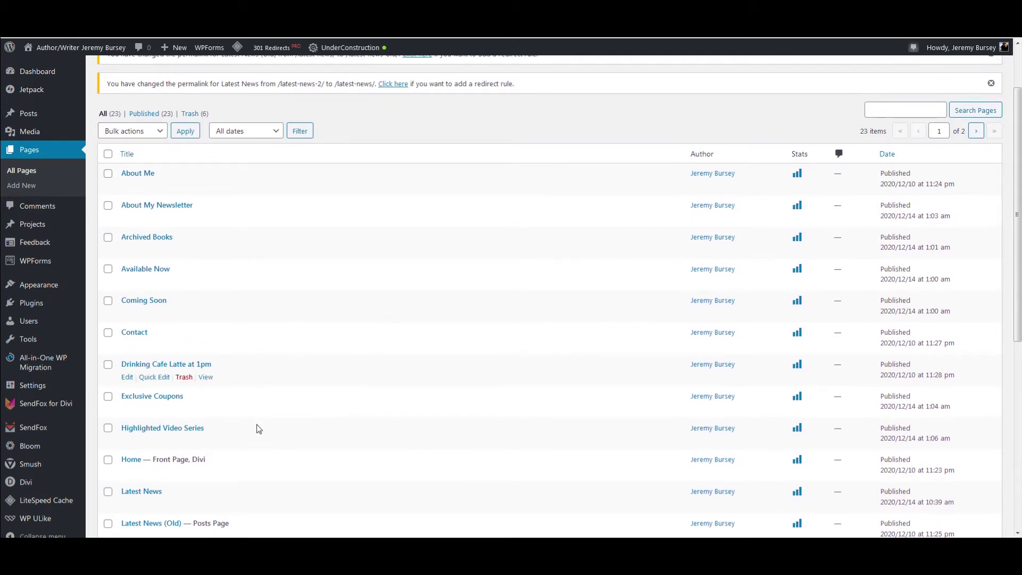
{"action": "scroll", "coordinate": [253, 452], "scroll_direction": "down", "scroll_amount": 1}
{"action": "scroll", "coordinate": [254, 453], "scroll_direction": "down", "scroll_amount": 3}
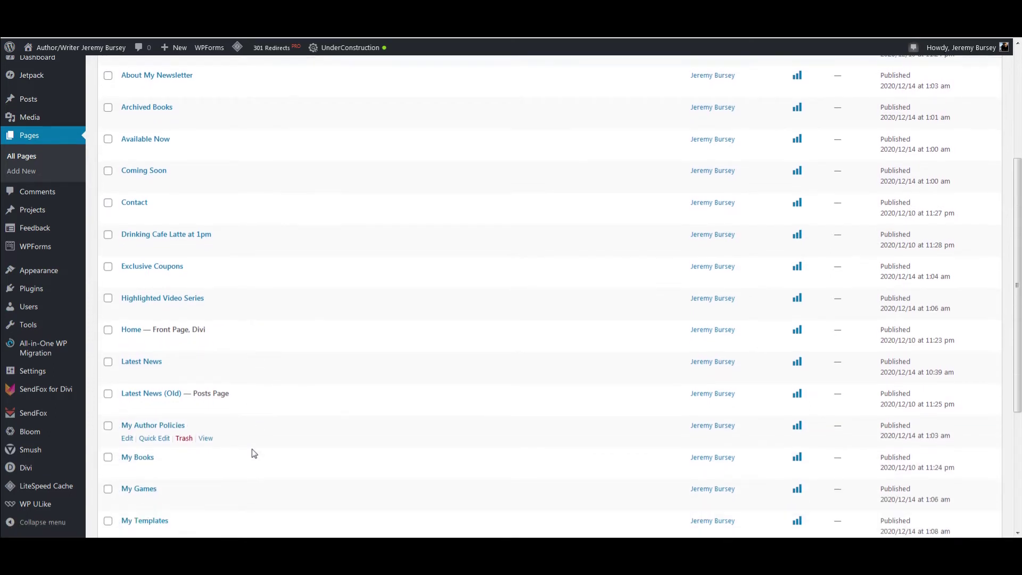
{"action": "scroll", "coordinate": [254, 453], "scroll_direction": "down", "scroll_amount": 2}
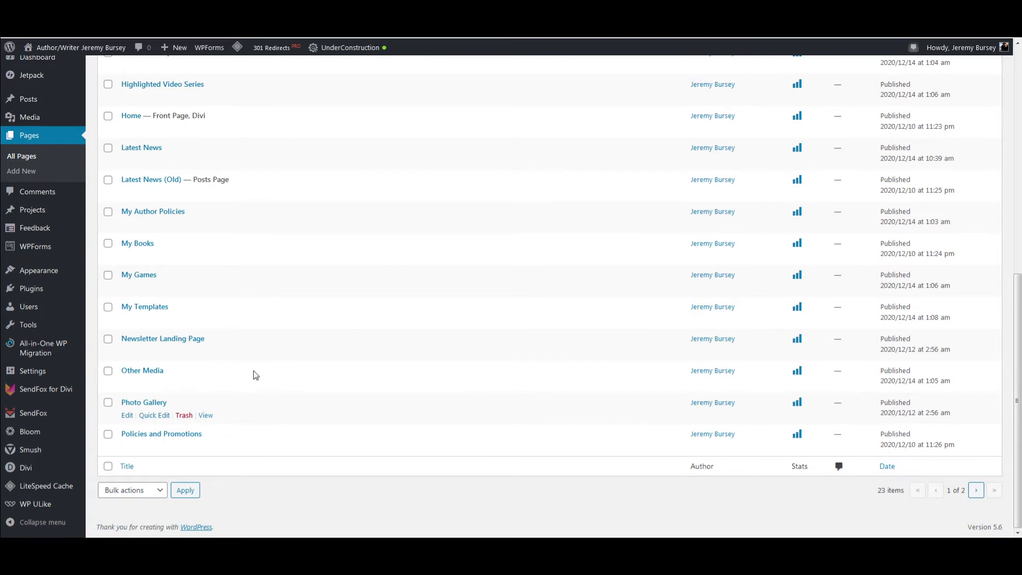
{"action": "scroll", "coordinate": [233, 429], "scroll_direction": "up", "scroll_amount": 1}
{"action": "scroll", "coordinate": [235, 429], "scroll_direction": "up", "scroll_amount": 4}
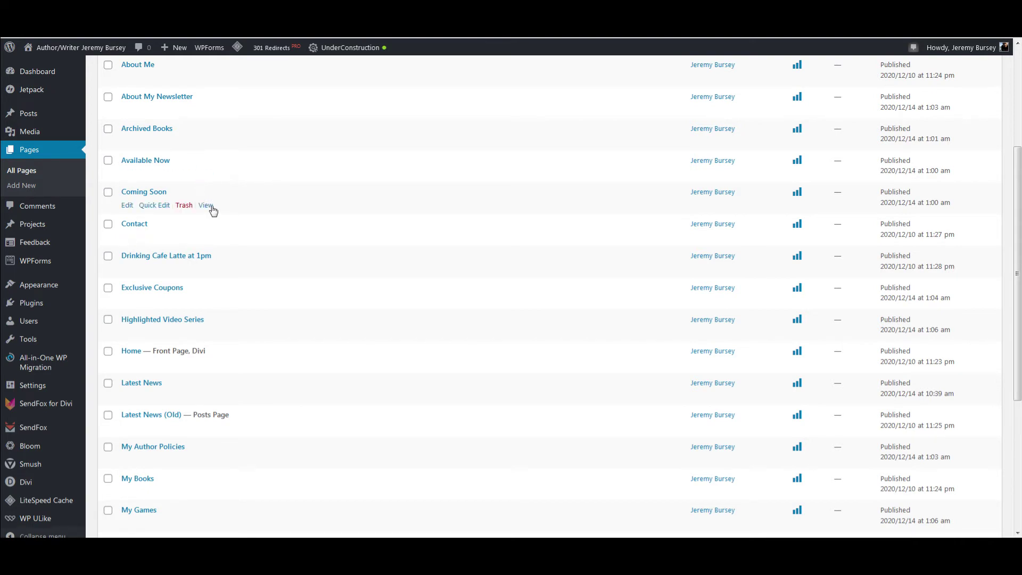
{"action": "scroll", "coordinate": [211, 210], "scroll_direction": "up", "scroll_amount": 5}
{"action": "scroll", "coordinate": [141, 312], "scroll_direction": "down", "scroll_amount": 2}
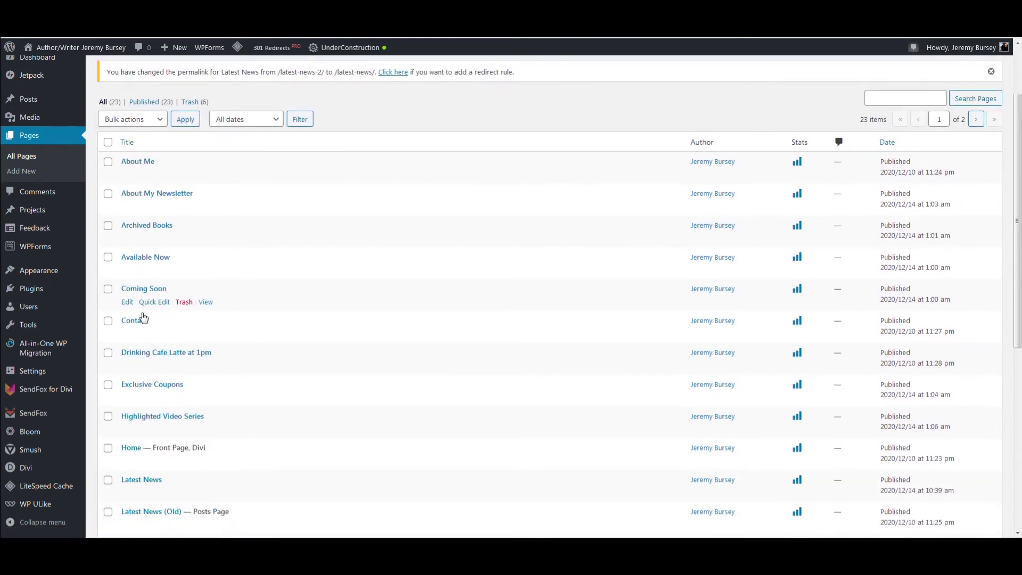
{"action": "scroll", "coordinate": [142, 318], "scroll_direction": "down", "scroll_amount": 1}
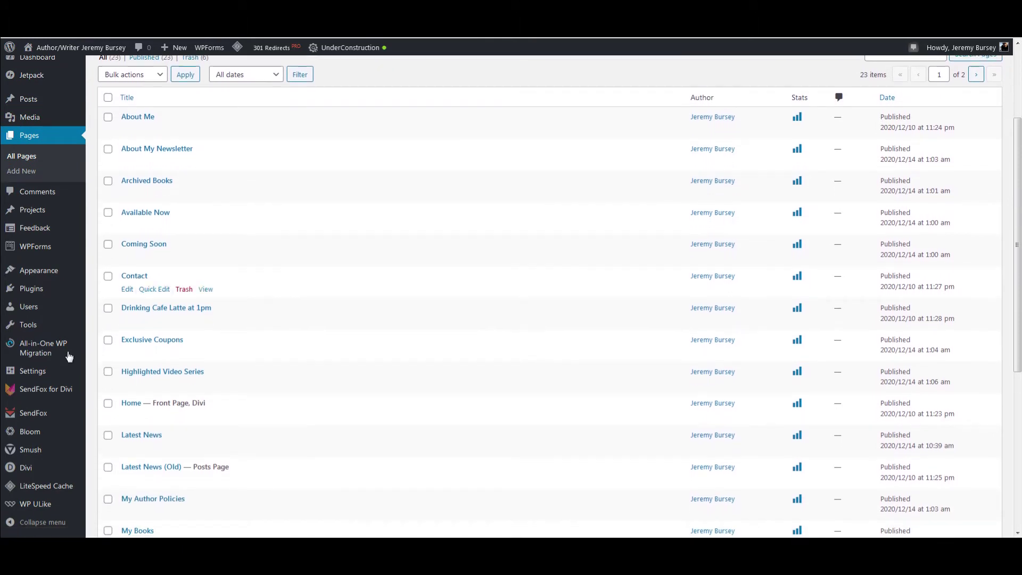
{"action": "mouse_move", "coordinate": [54, 467]}
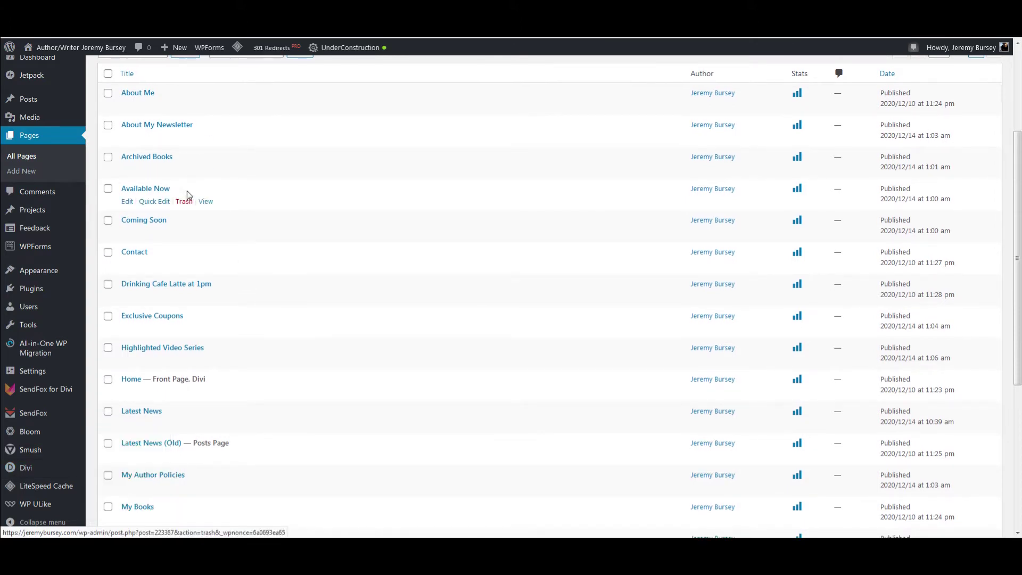
{"action": "left_click", "coordinate": [187, 196]}
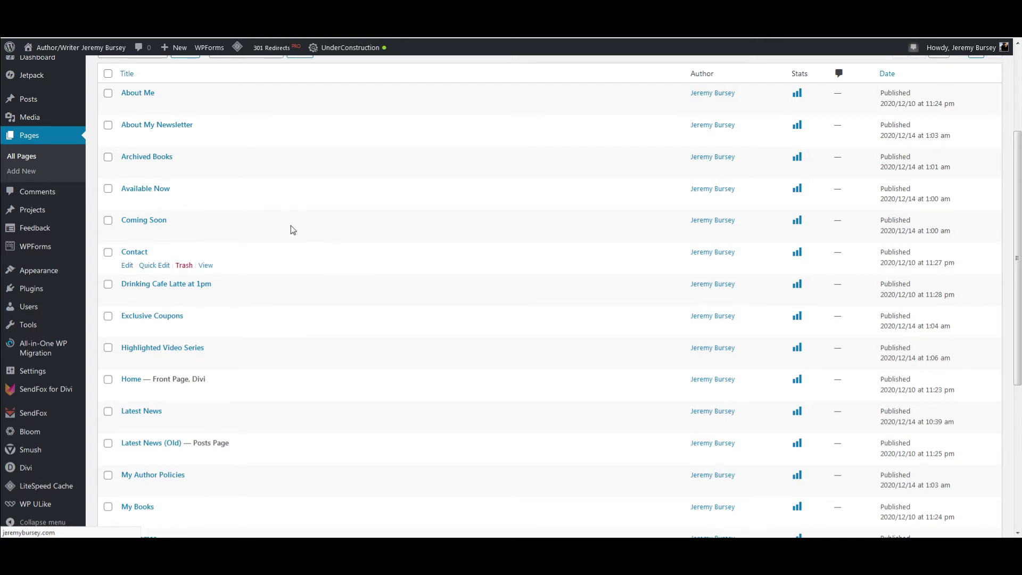
Step: Switch to the Divi Theme Builder and examine the header, body and footer assignments of the page templates
{"action": "scroll", "coordinate": [289, 251], "scroll_direction": "down", "scroll_amount": 2}
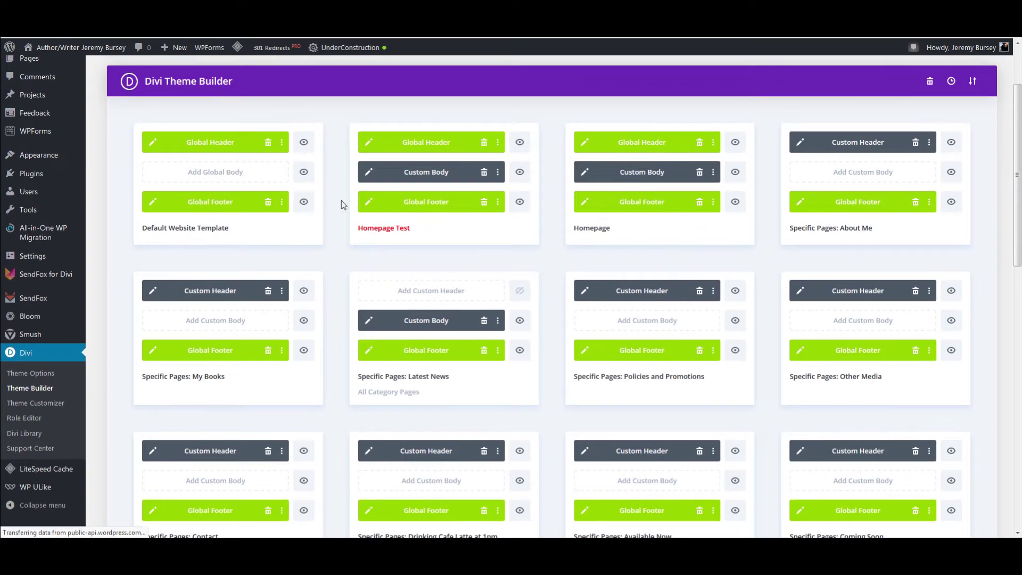
{"action": "scroll", "coordinate": [494, 357], "scroll_direction": "down", "scroll_amount": 2}
{"action": "scroll", "coordinate": [493, 357], "scroll_direction": "down", "scroll_amount": 10}
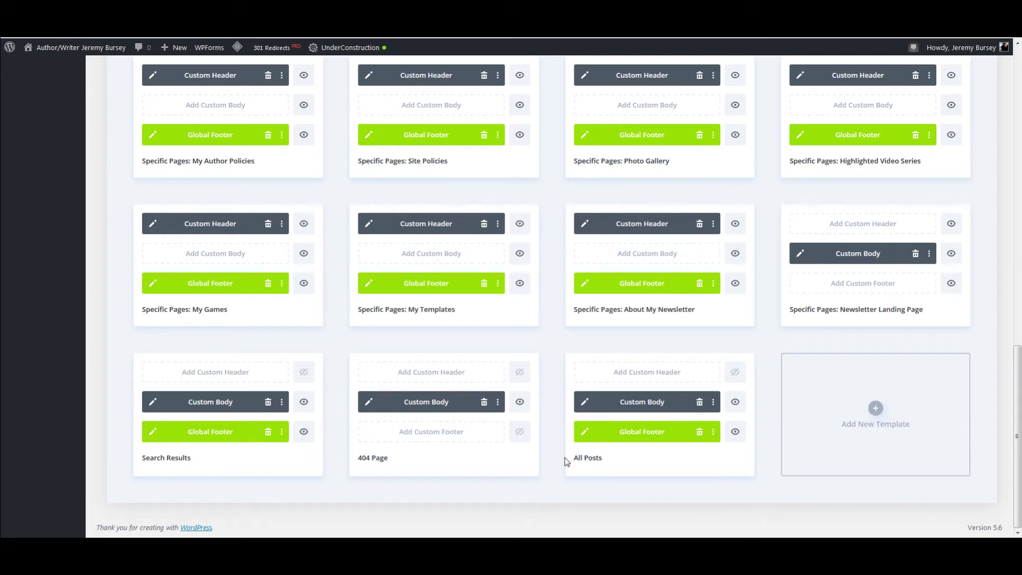
{"action": "scroll", "coordinate": [544, 411], "scroll_direction": "up", "scroll_amount": 3}
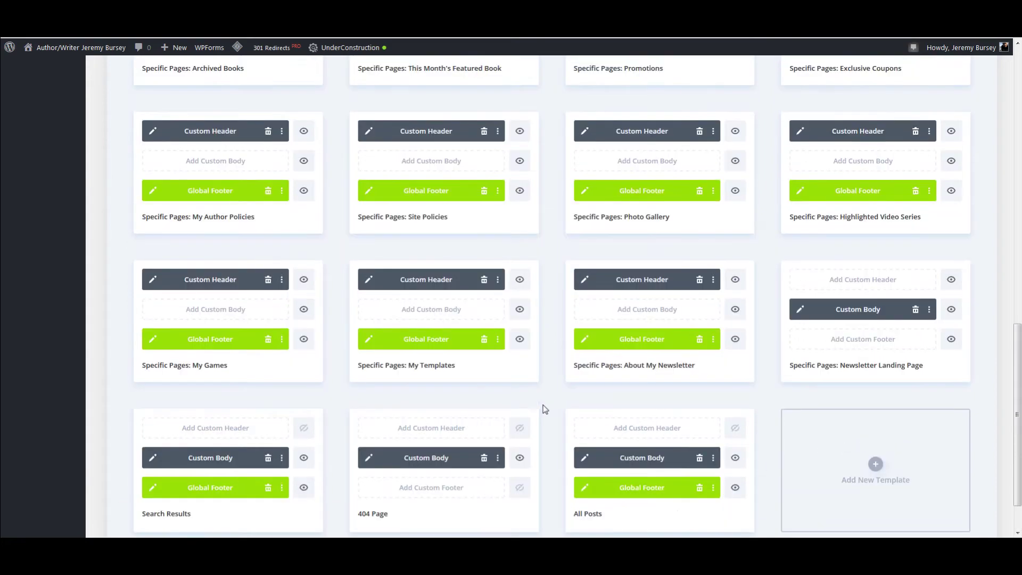
{"action": "scroll", "coordinate": [544, 411], "scroll_direction": "up", "scroll_amount": 4}
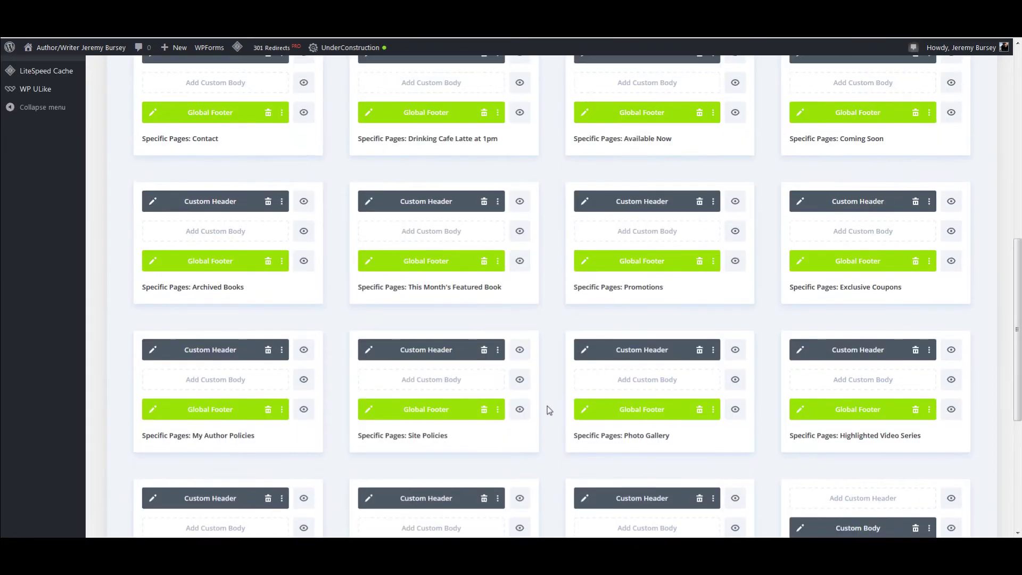
{"action": "scroll", "coordinate": [548, 405], "scroll_direction": "up", "scroll_amount": 4}
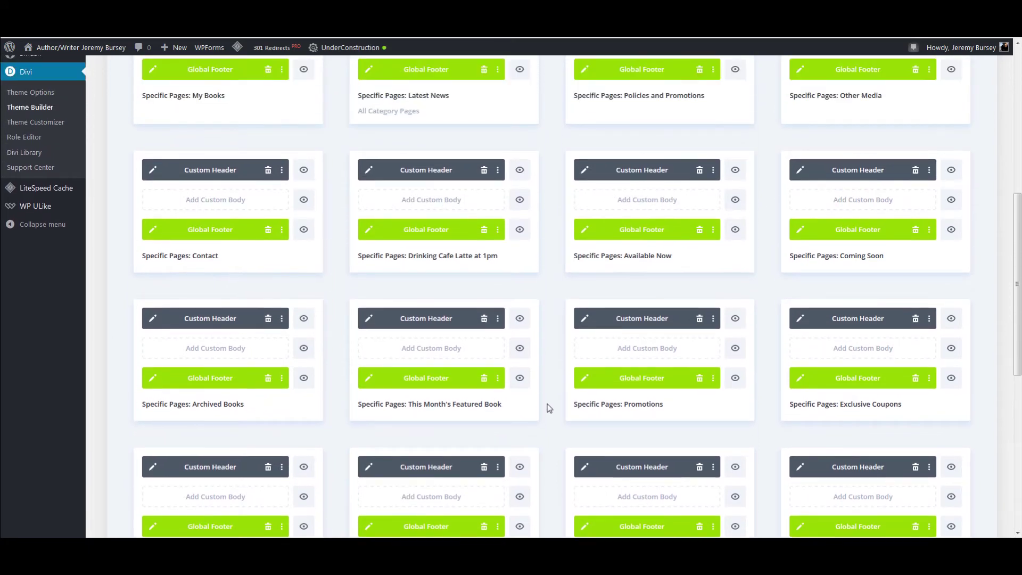
{"action": "scroll", "coordinate": [545, 397], "scroll_direction": "up", "scroll_amount": 3}
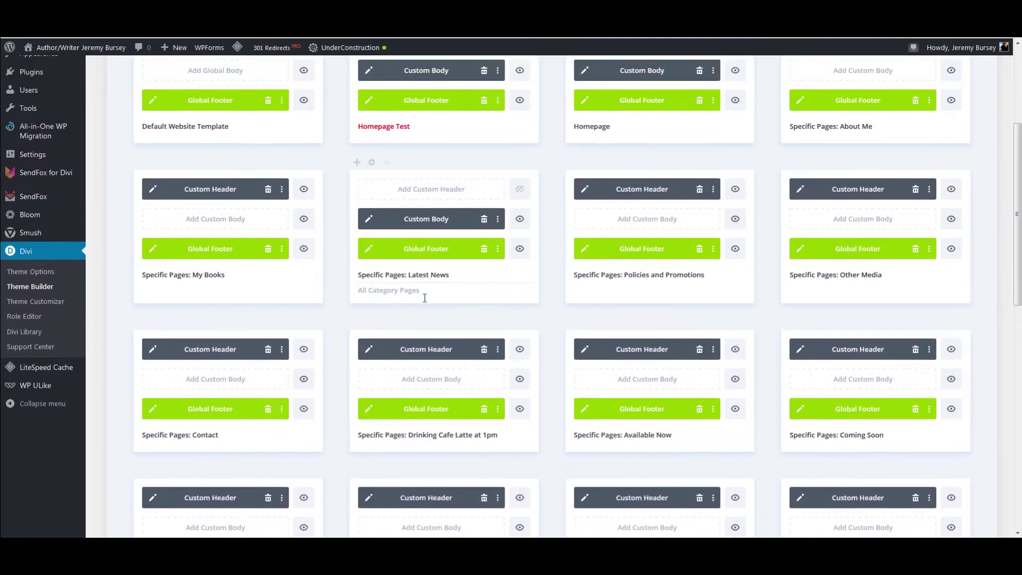
{"action": "scroll", "coordinate": [402, 302], "scroll_direction": "up", "scroll_amount": 1}
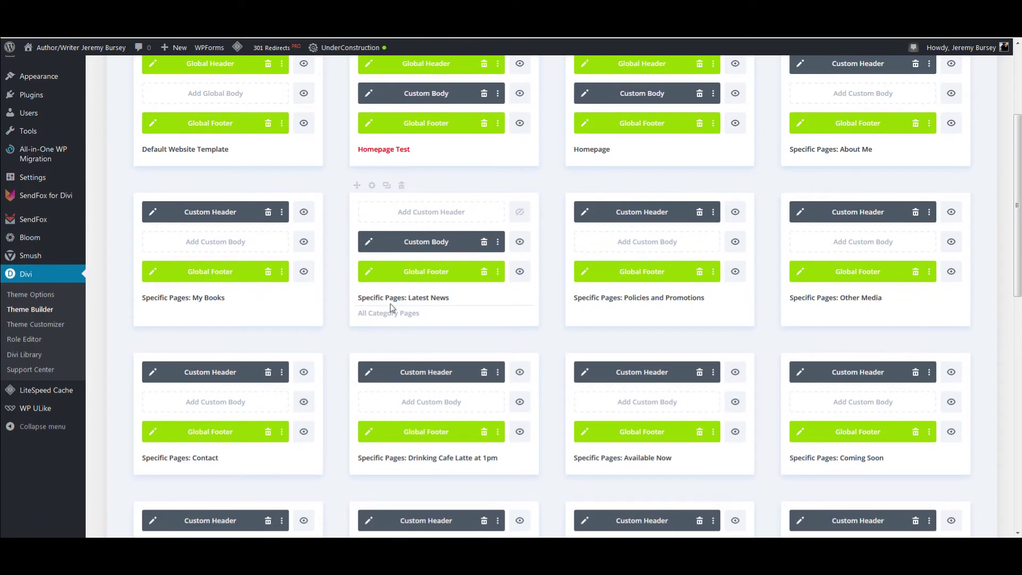
{"action": "mouse_move", "coordinate": [381, 318]}
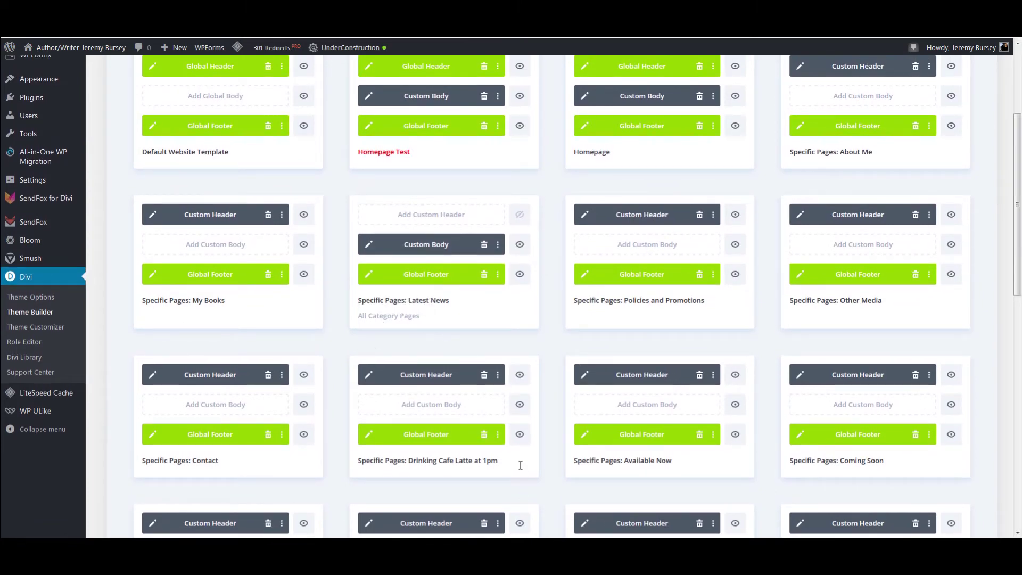
Step: Open the custom body layout of the All Posts template for editing and view its Latest News header
{"action": "scroll", "coordinate": [521, 465], "scroll_direction": "down", "scroll_amount": 10}
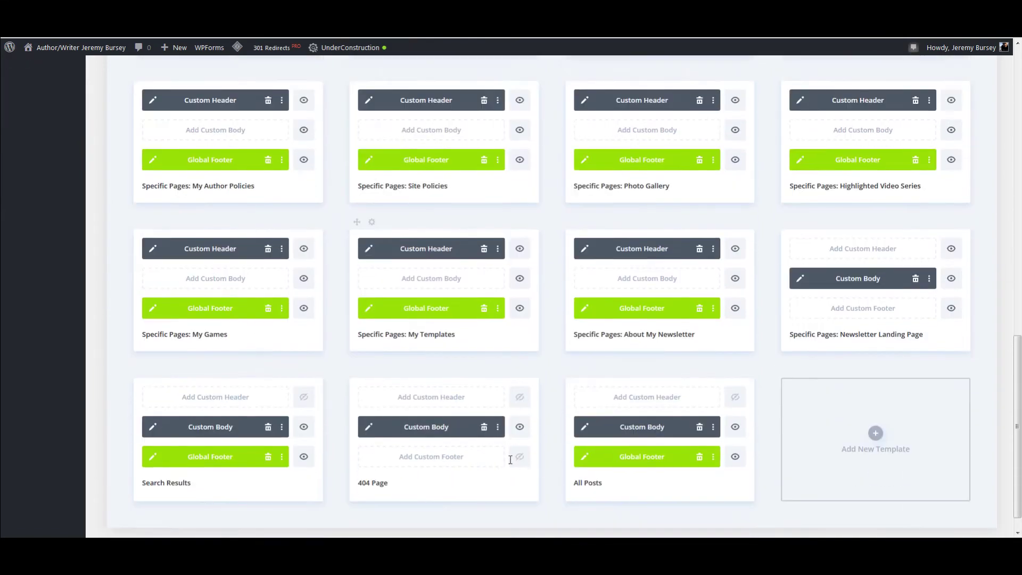
{"action": "scroll", "coordinate": [510, 460], "scroll_direction": "down", "scroll_amount": 1}
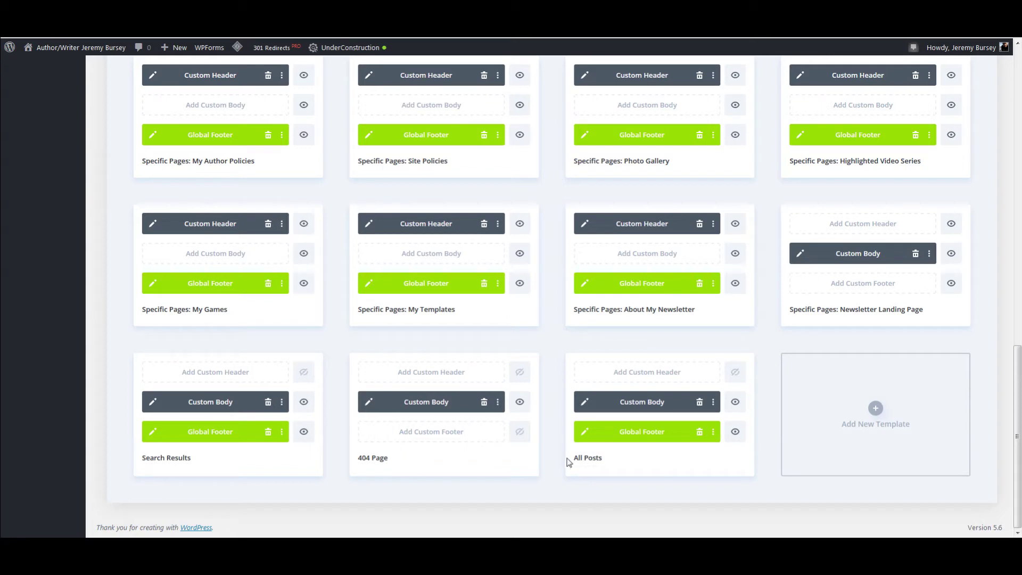
{"action": "left_click", "coordinate": [585, 402]}
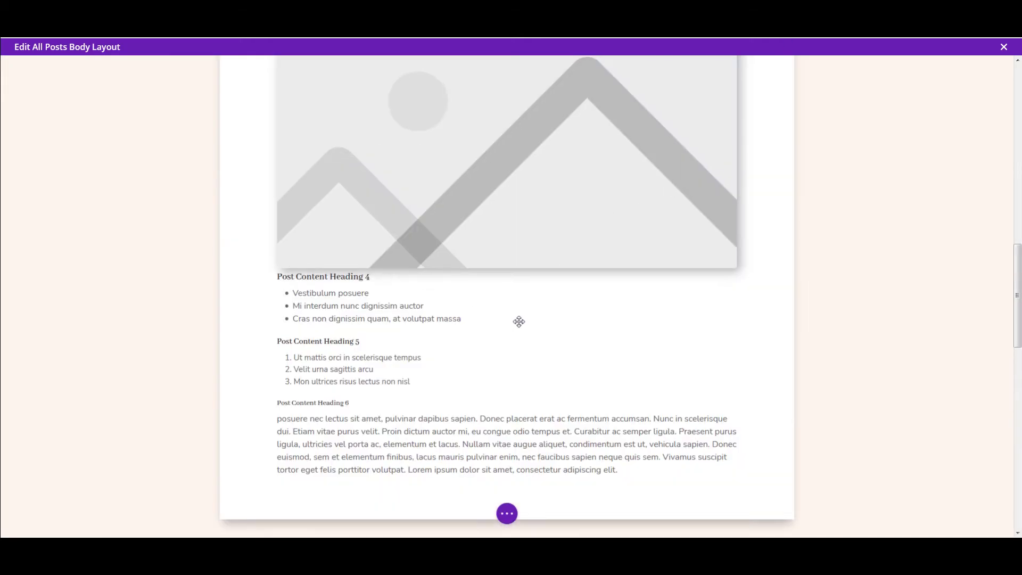
{"action": "scroll", "coordinate": [723, 341], "scroll_direction": "up", "scroll_amount": 20}
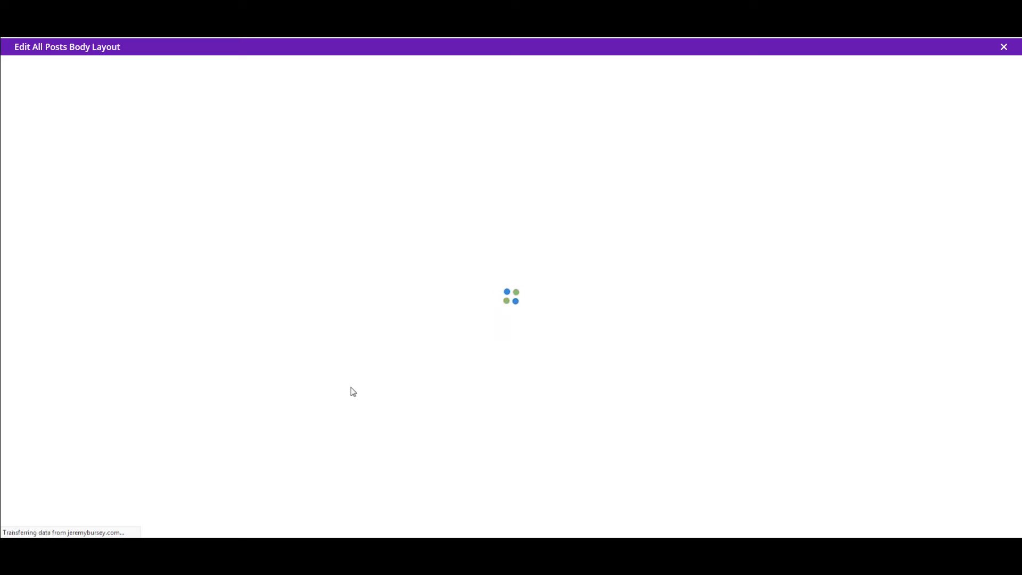
{"action": "scroll", "coordinate": [676, 392], "scroll_direction": "up", "scroll_amount": 15}
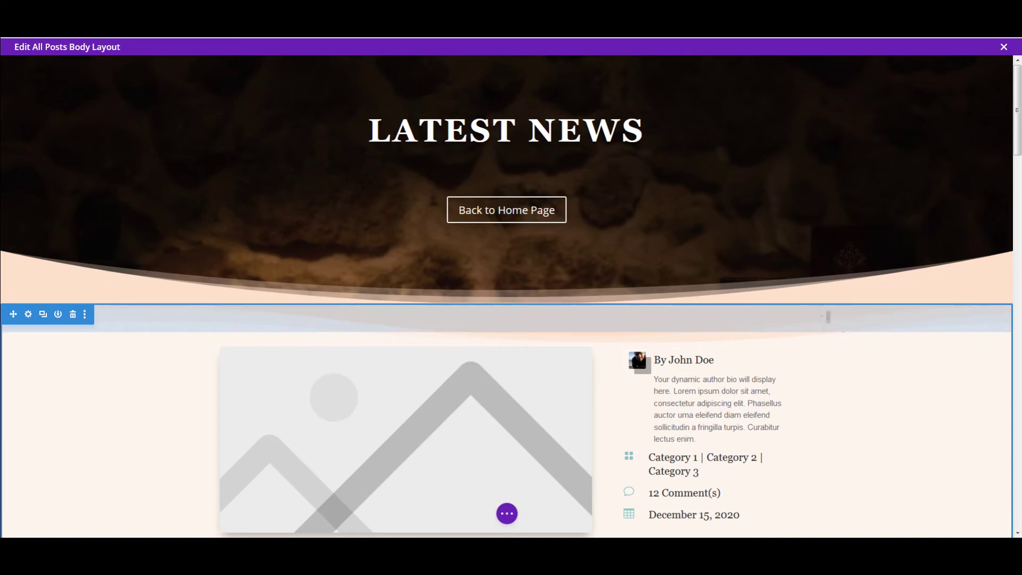
Step: Examine the All Posts layout's featured image, author details, dynamic title, post content and You May Also Like section
{"action": "scroll", "coordinate": [850, 345], "scroll_direction": "down", "scroll_amount": 3}
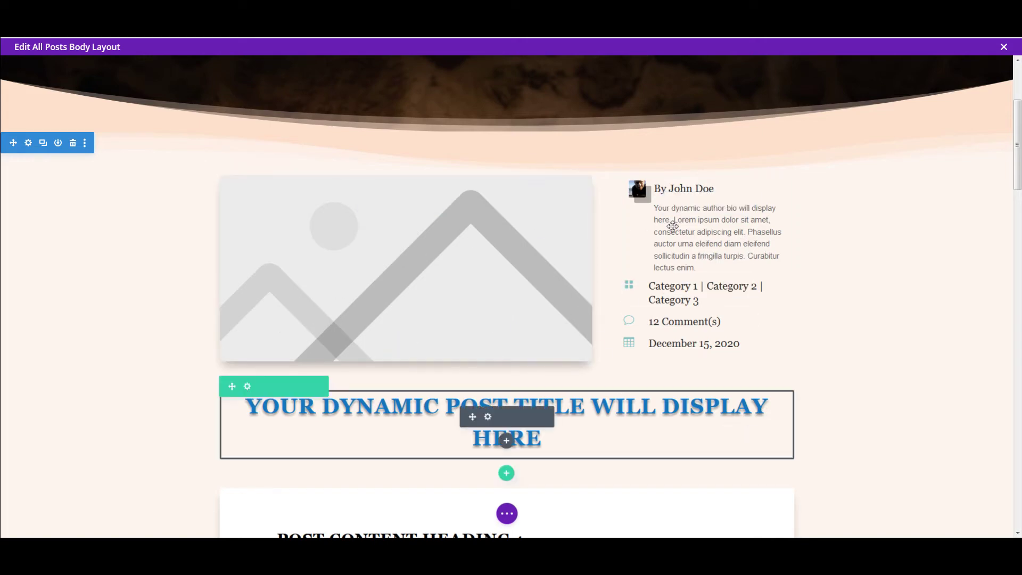
{"action": "scroll", "coordinate": [815, 282], "scroll_direction": "down", "scroll_amount": 4}
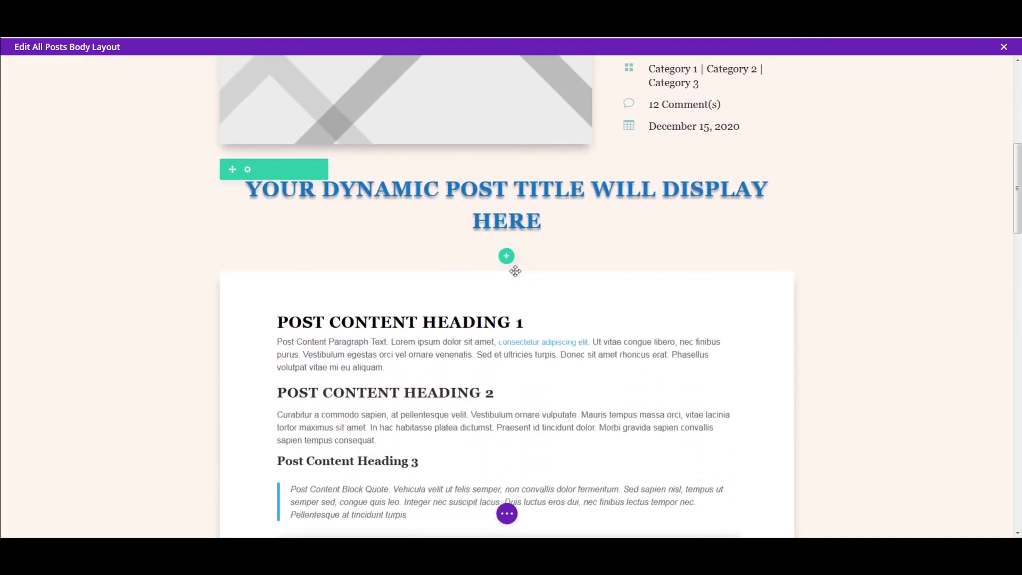
{"action": "scroll", "coordinate": [516, 271], "scroll_direction": "down", "scroll_amount": 7}
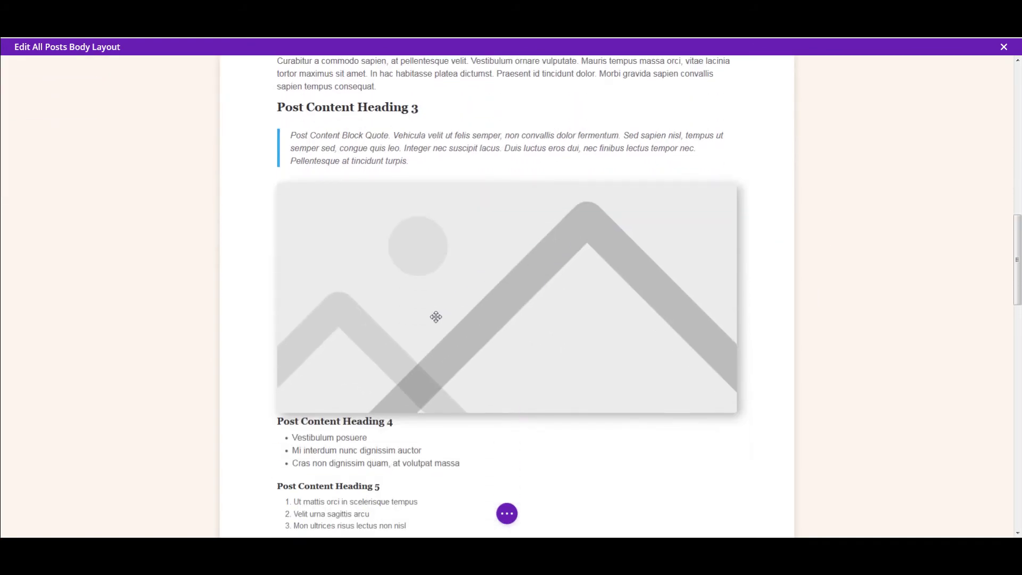
{"action": "scroll", "coordinate": [437, 317], "scroll_direction": "down", "scroll_amount": 12}
{"action": "scroll", "coordinate": [438, 258], "scroll_direction": "down", "scroll_amount": 2}
{"action": "scroll", "coordinate": [461, 283], "scroll_direction": "up", "scroll_amount": 2}
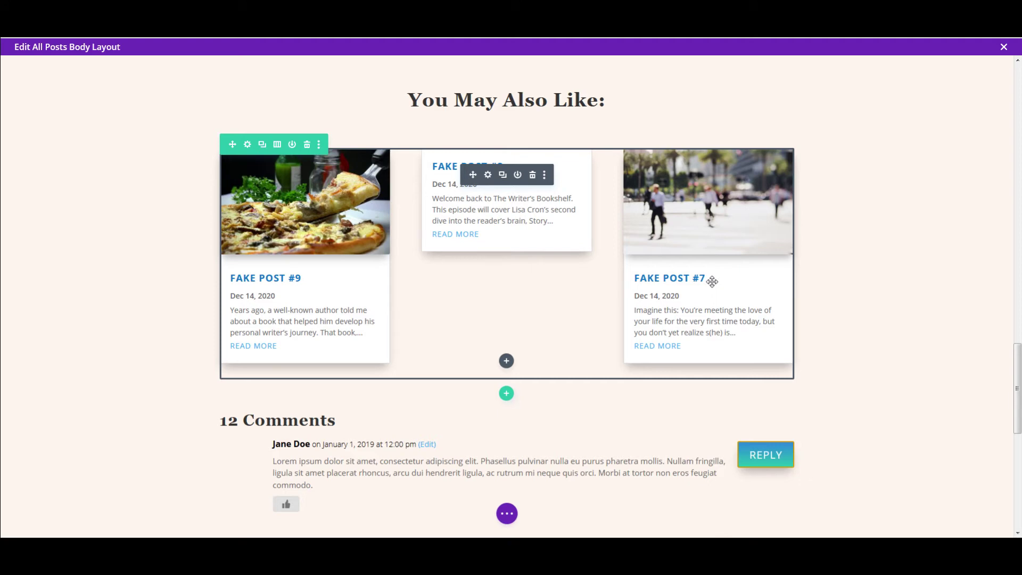
Step: Examine the comments area and the Submit a Comment form in the All Posts layout
{"action": "scroll", "coordinate": [30, 284], "scroll_direction": "down", "scroll_amount": 3}
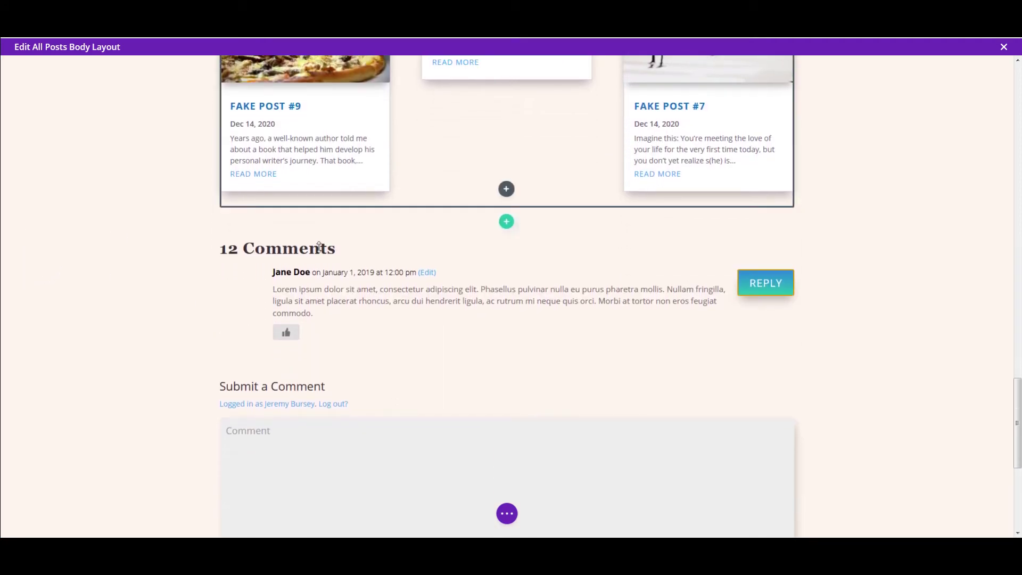
{"action": "scroll", "coordinate": [345, 274], "scroll_direction": "down", "scroll_amount": 3}
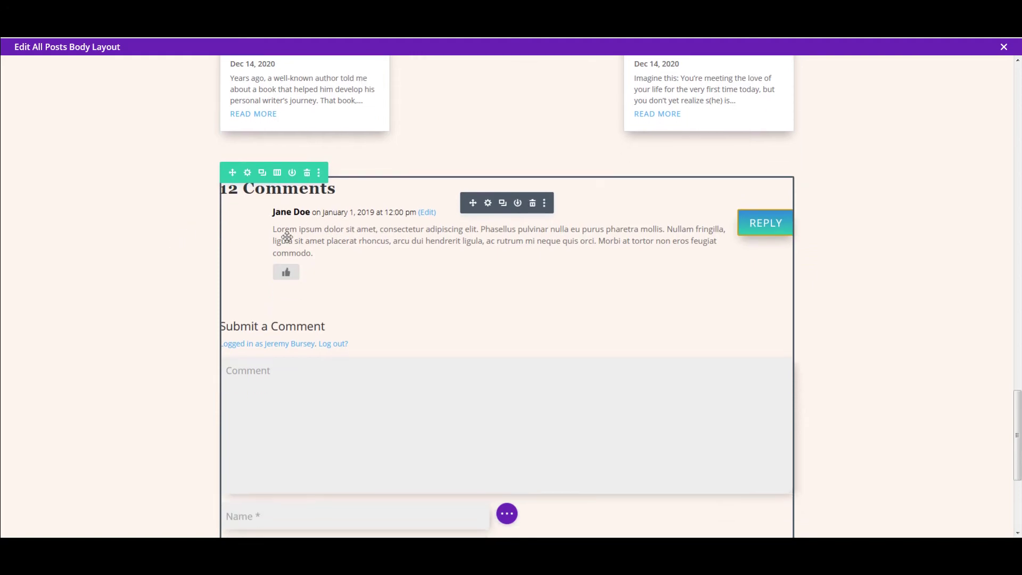
{"action": "scroll", "coordinate": [282, 348], "scroll_direction": "down", "scroll_amount": 3}
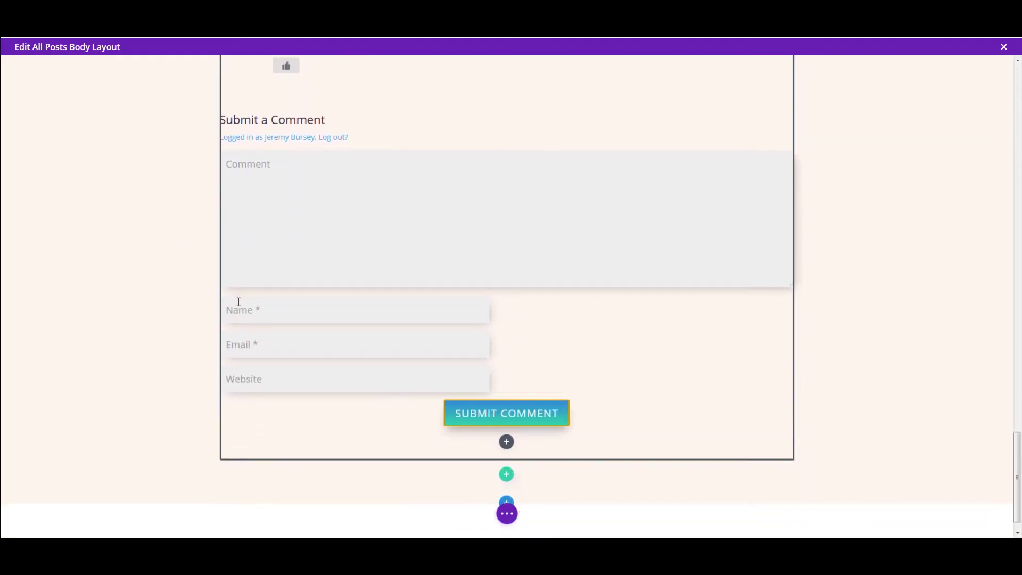
{"action": "scroll", "coordinate": [320, 342], "scroll_direction": "up", "scroll_amount": 15}
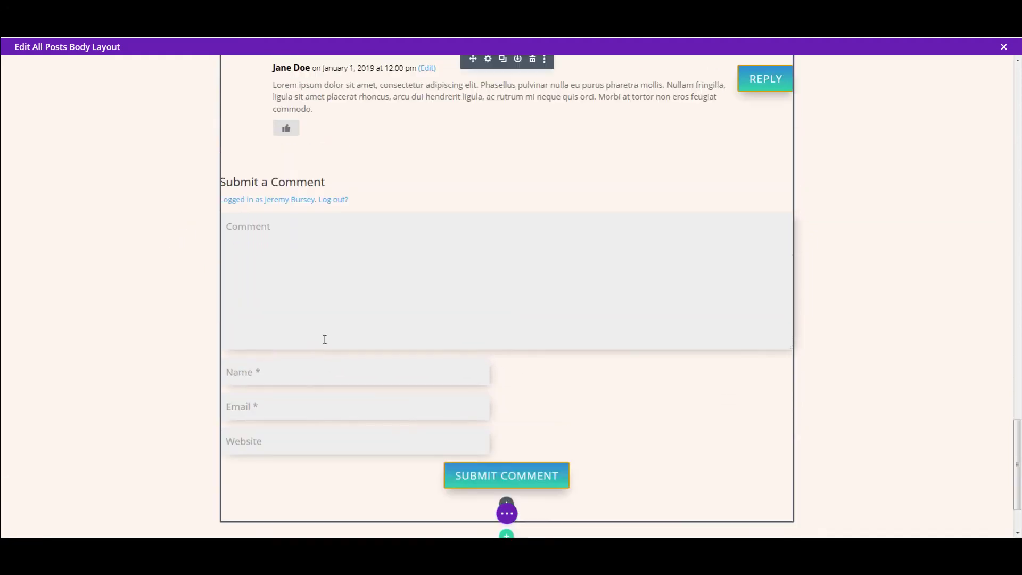
{"action": "scroll", "coordinate": [325, 349], "scroll_direction": "up", "scroll_amount": 15}
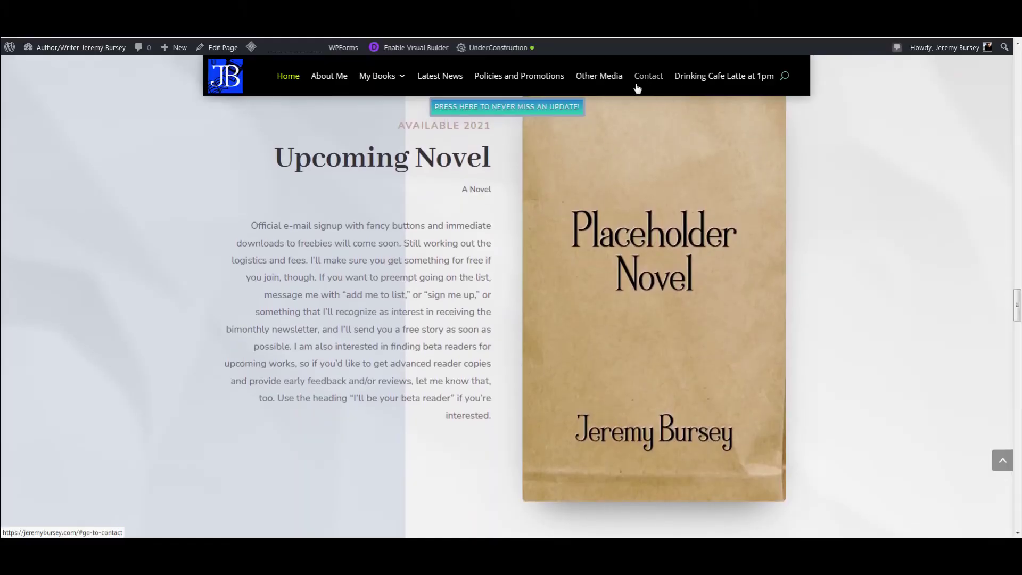
Step: Switch to the live homepage, go to its Latest News section, and browse the post slider forward and back
{"action": "left_click", "coordinate": [439, 79]}
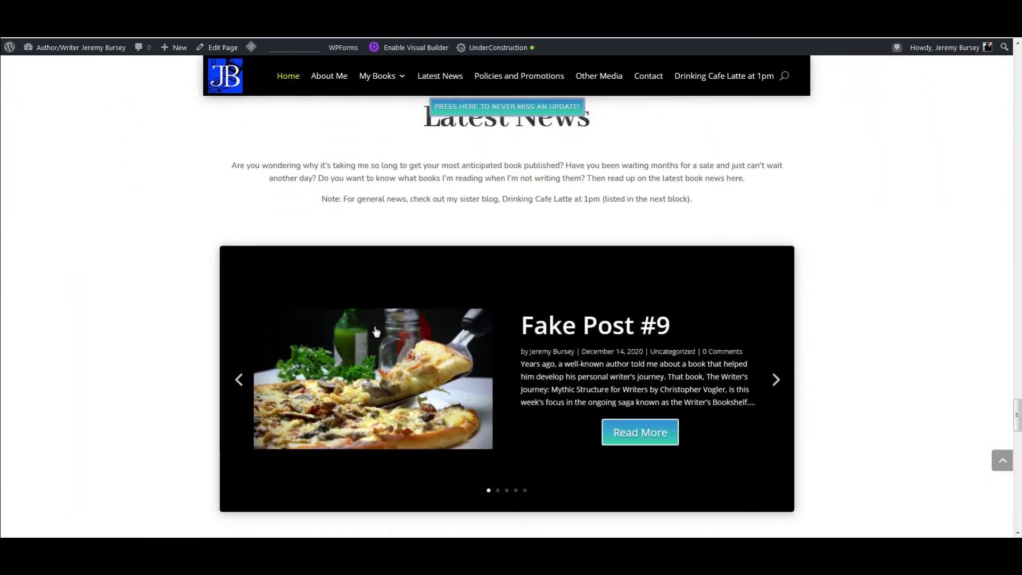
{"action": "scroll", "coordinate": [377, 331], "scroll_direction": "down", "scroll_amount": 2}
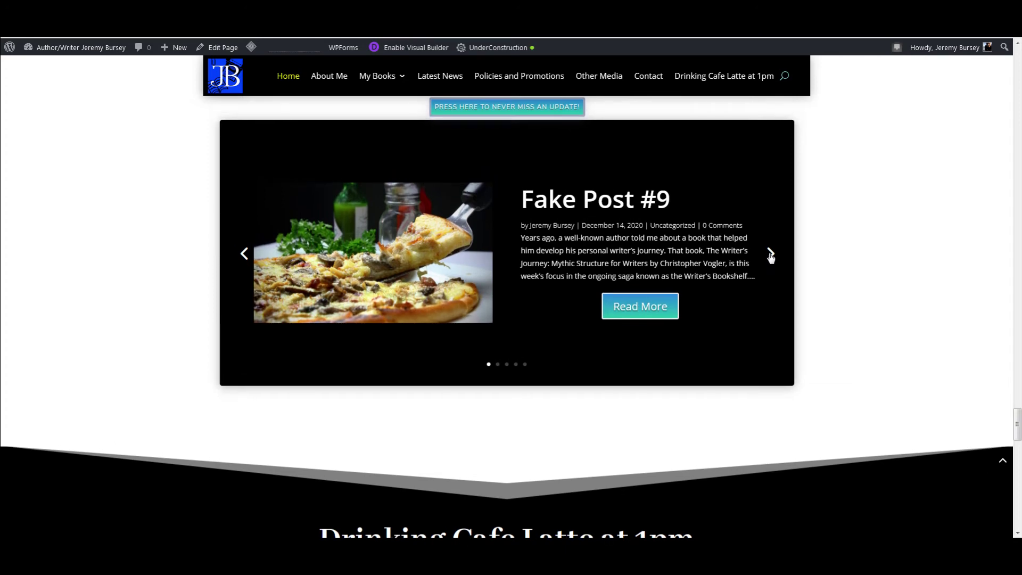
{"action": "left_click", "coordinate": [771, 256]}
{"action": "left_click", "coordinate": [771, 256]}
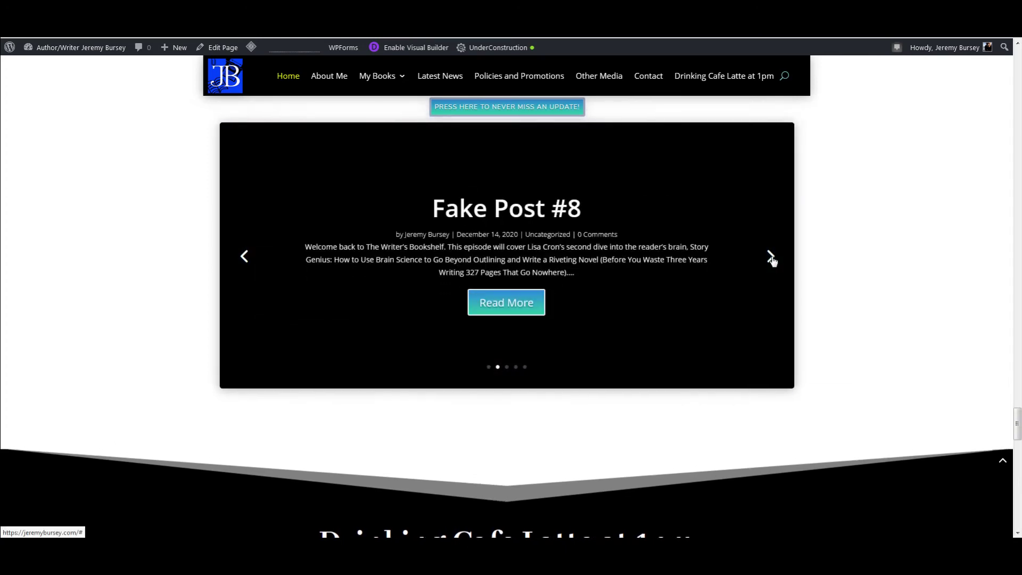
{"action": "left_click", "coordinate": [771, 256]}
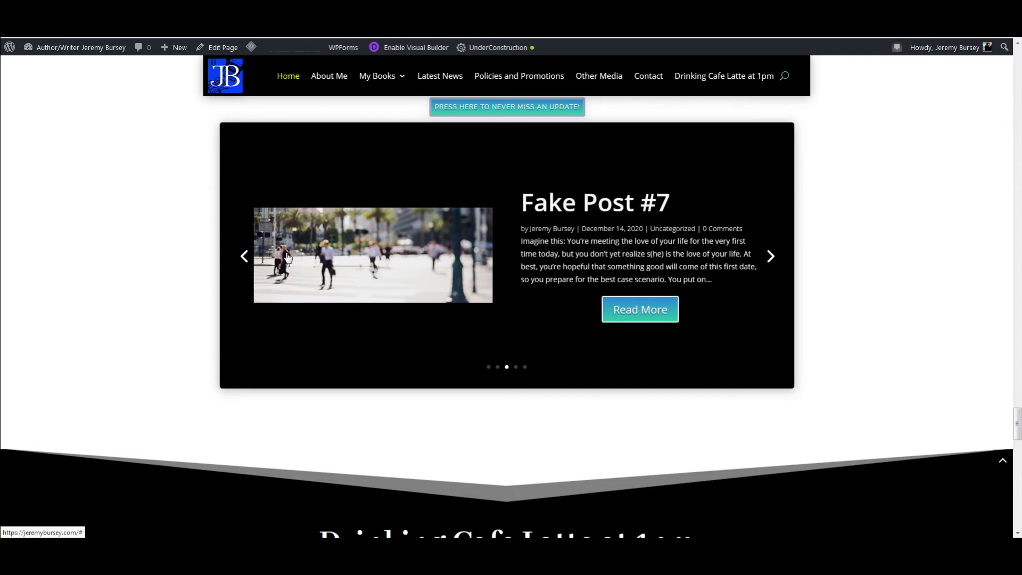
{"action": "left_click", "coordinate": [244, 258]}
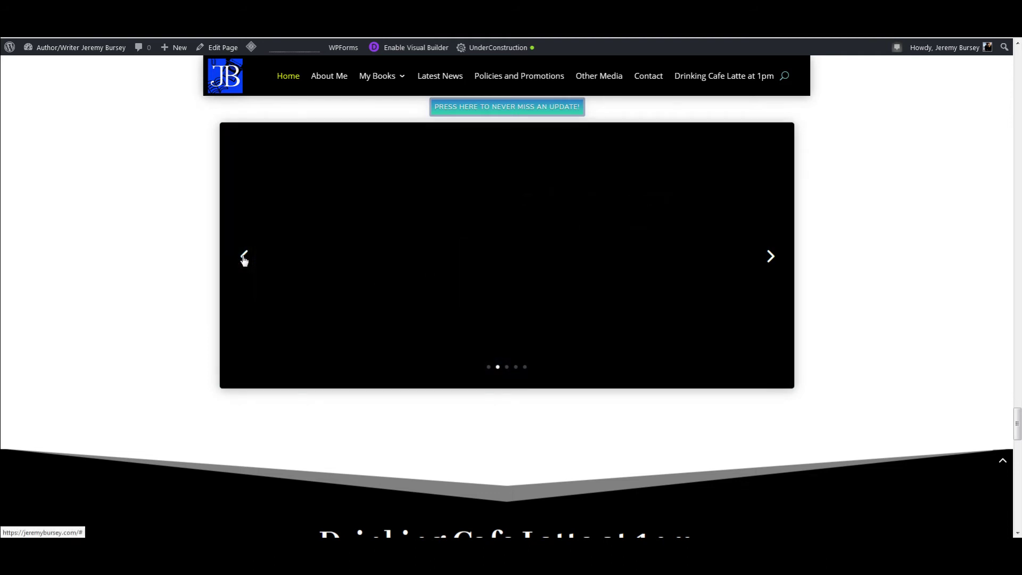
Step: Open Fake Post #9 from the Latest News slider and view its featured image, author details, content and related posts
{"action": "left_click", "coordinate": [245, 258]}
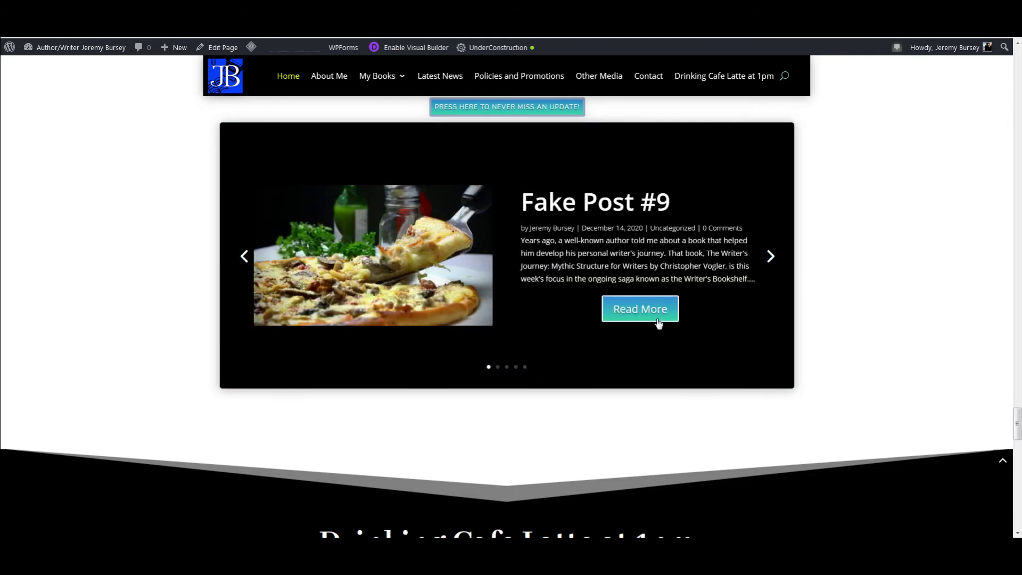
{"action": "left_click", "coordinate": [640, 313]}
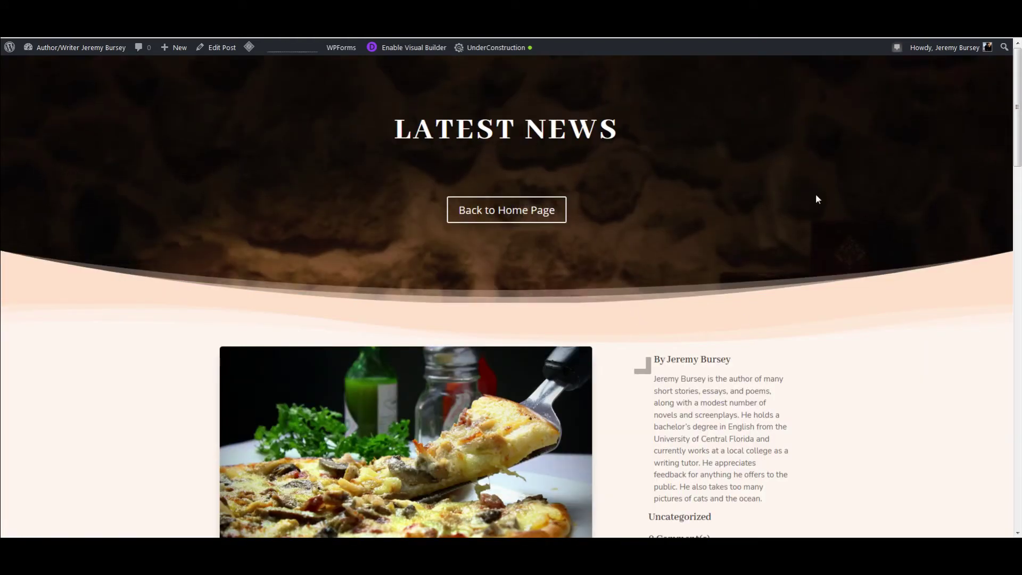
{"action": "scroll", "coordinate": [810, 288], "scroll_direction": "down", "scroll_amount": 3}
{"action": "scroll", "coordinate": [819, 290], "scroll_direction": "down", "scroll_amount": 1}
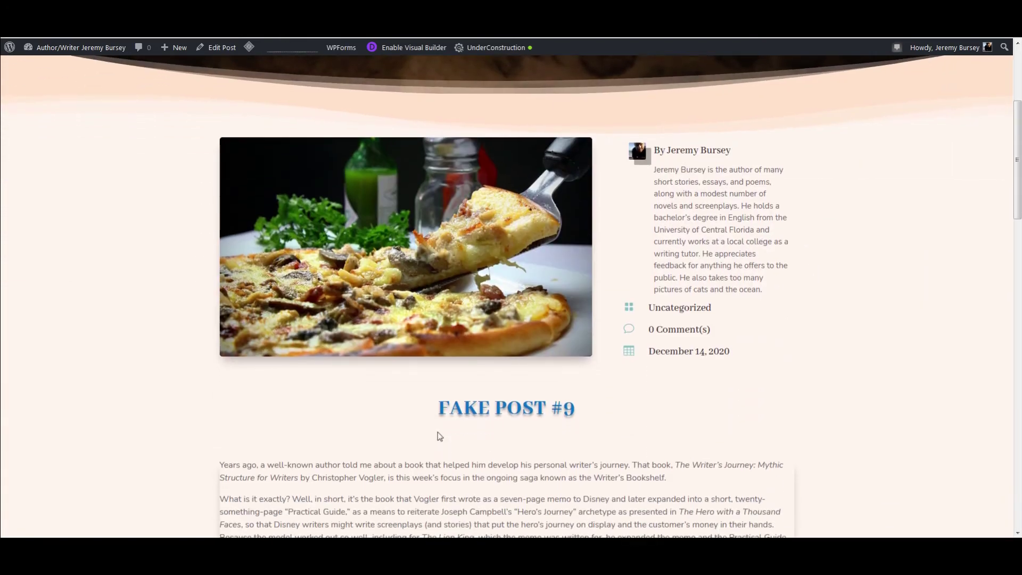
{"action": "scroll", "coordinate": [500, 394], "scroll_direction": "down", "scroll_amount": 7}
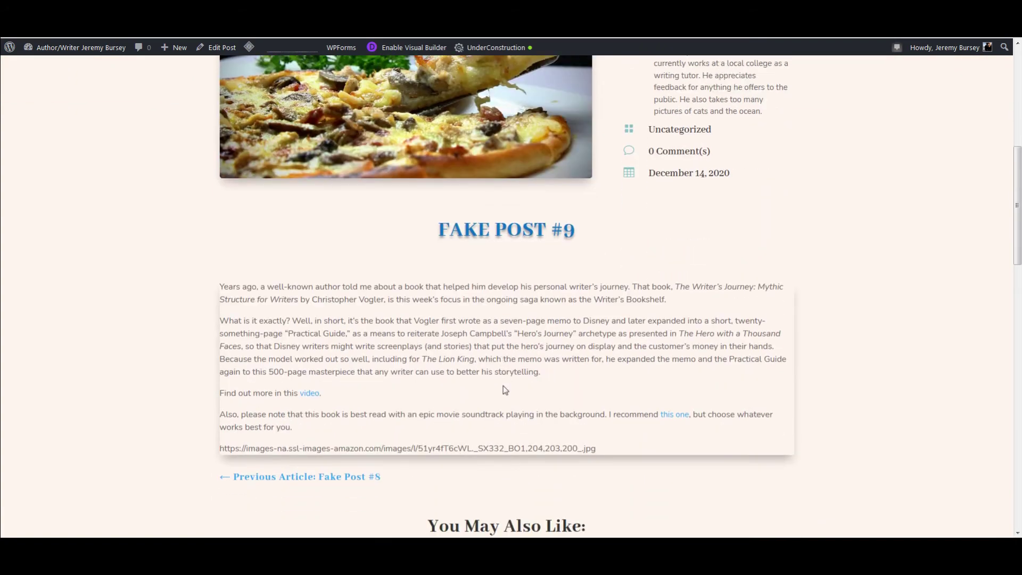
{"action": "scroll", "coordinate": [450, 357], "scroll_direction": "down", "scroll_amount": 11}
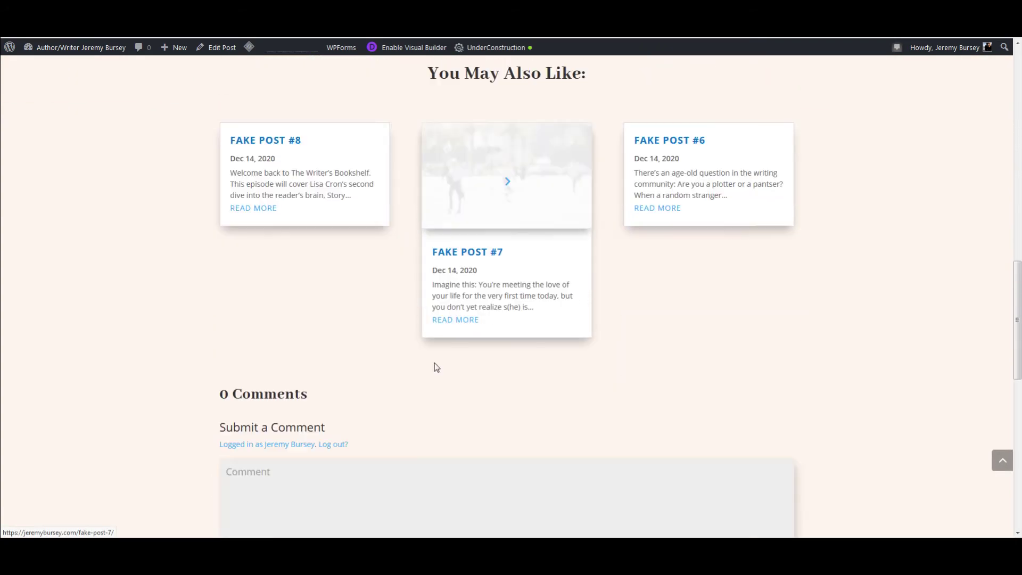
Step: Examine the comment form and the footer with its social links, Quick Links and Thanks for Visiting text
{"action": "scroll", "coordinate": [412, 380], "scroll_direction": "down", "scroll_amount": 2}
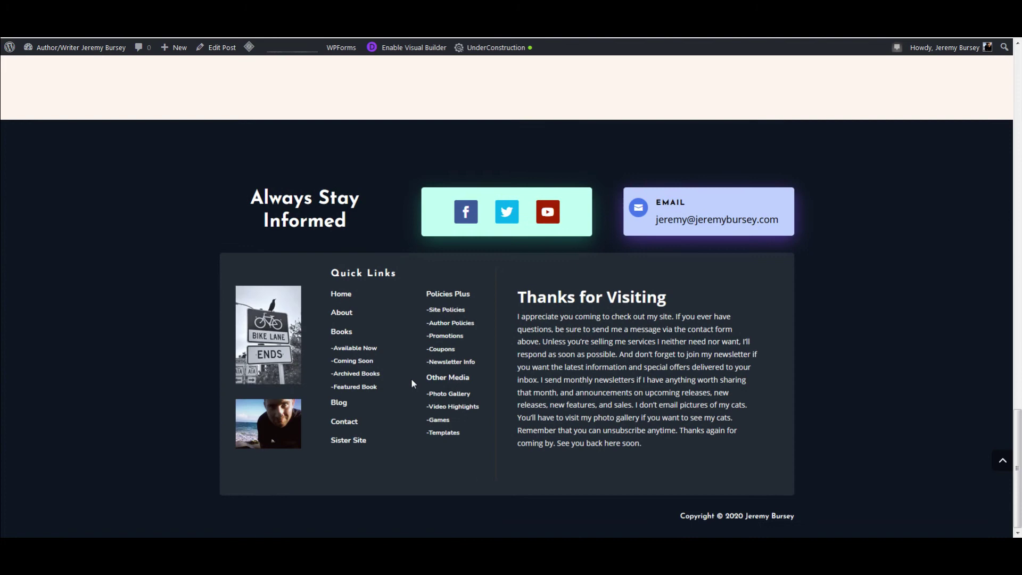
{"action": "scroll", "coordinate": [409, 381], "scroll_direction": "up", "scroll_amount": 5}
{"action": "scroll", "coordinate": [410, 387], "scroll_direction": "down", "scroll_amount": 4}
{"action": "scroll", "coordinate": [118, 464], "scroll_direction": "up", "scroll_amount": 1}
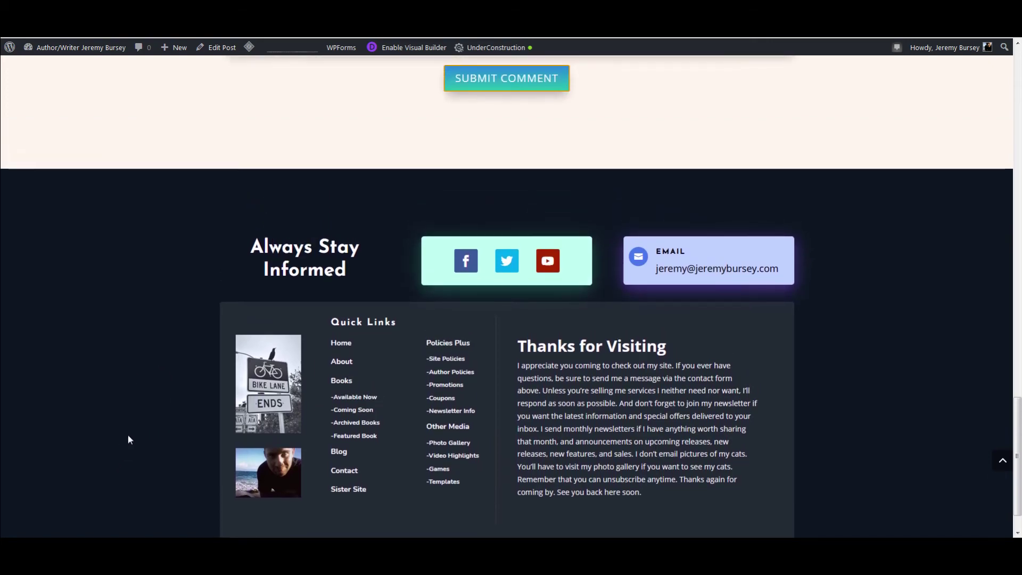
{"action": "scroll", "coordinate": [129, 440], "scroll_direction": "down", "scroll_amount": 1}
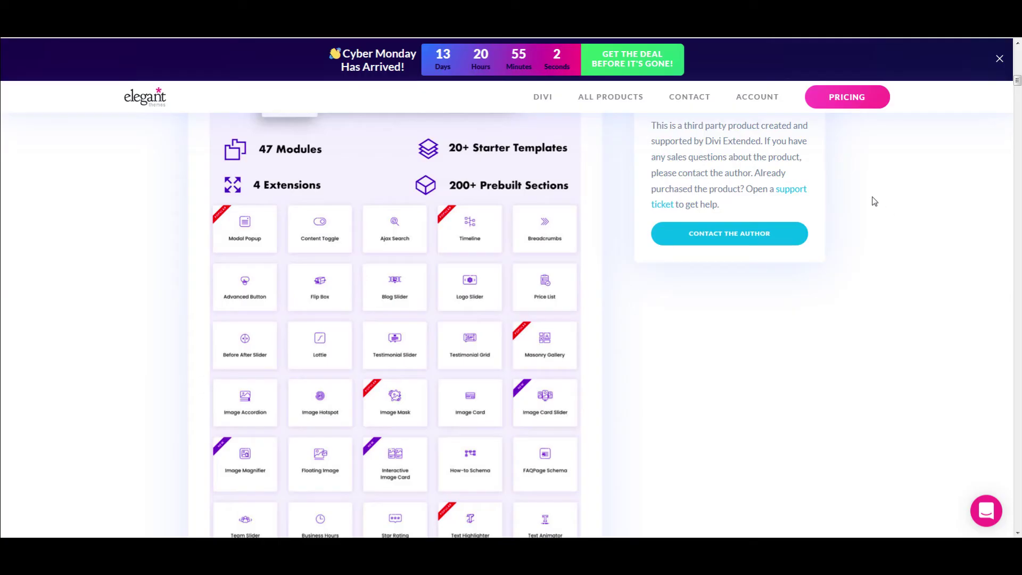
Step: Switch to the Divi Plus product page in the Divi Marketplace and view its banner and pricing
{"action": "scroll", "coordinate": [874, 202], "scroll_direction": "up", "scroll_amount": 10}
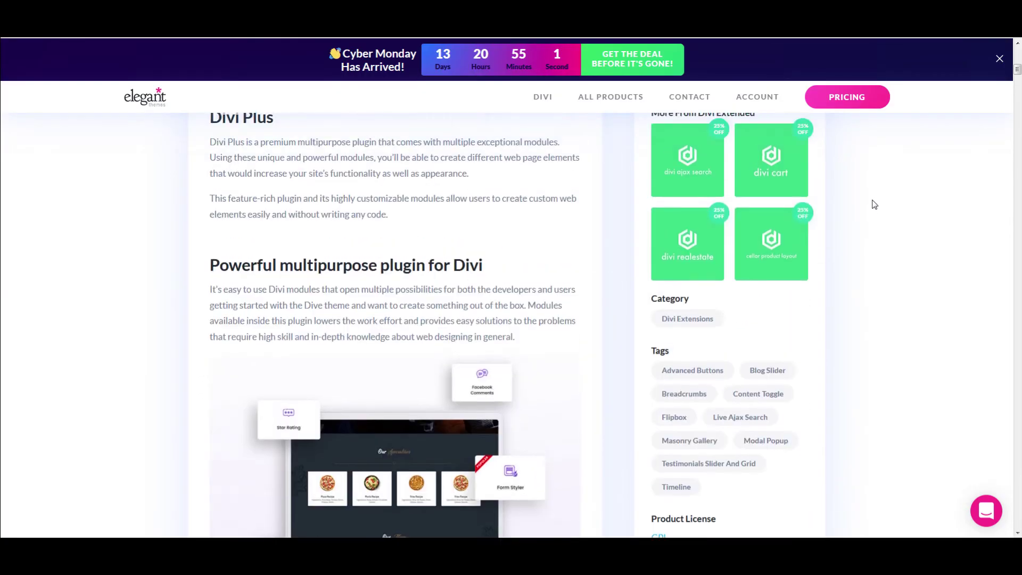
{"action": "scroll", "coordinate": [875, 205], "scroll_direction": "up", "scroll_amount": 5}
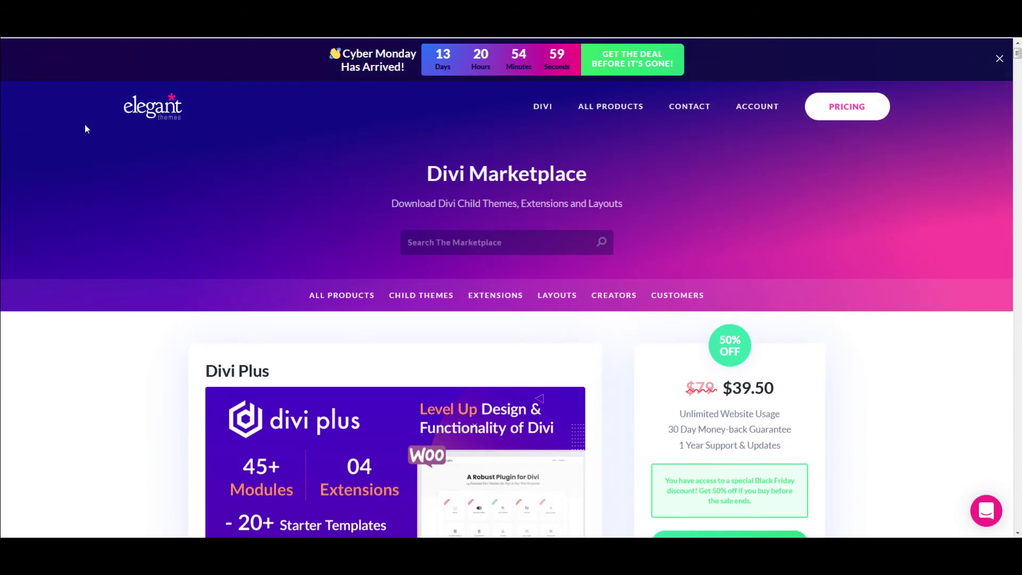
{"action": "scroll", "coordinate": [232, 261], "scroll_direction": "down", "scroll_amount": 1}
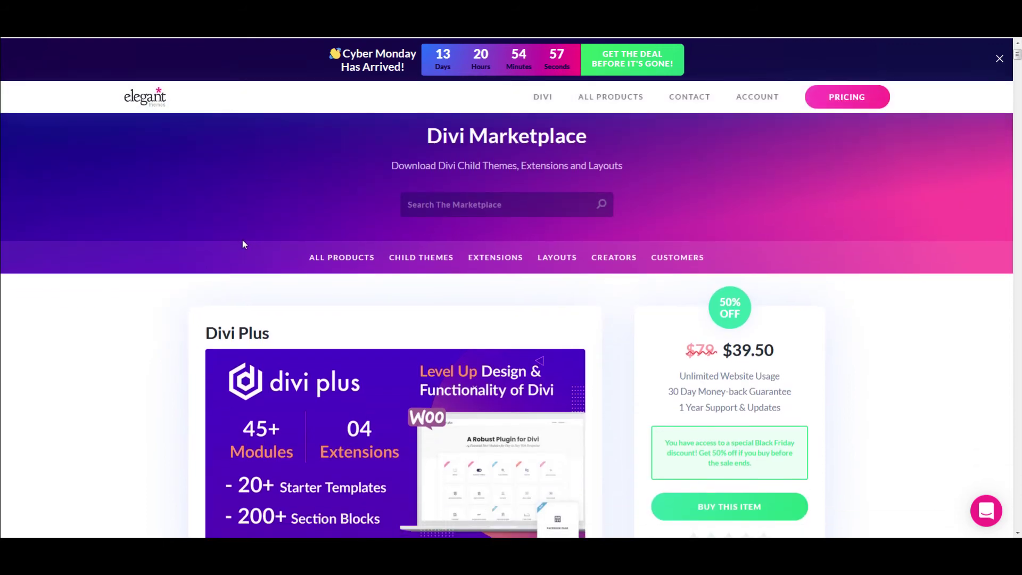
{"action": "scroll", "coordinate": [253, 207], "scroll_direction": "down", "scroll_amount": 1}
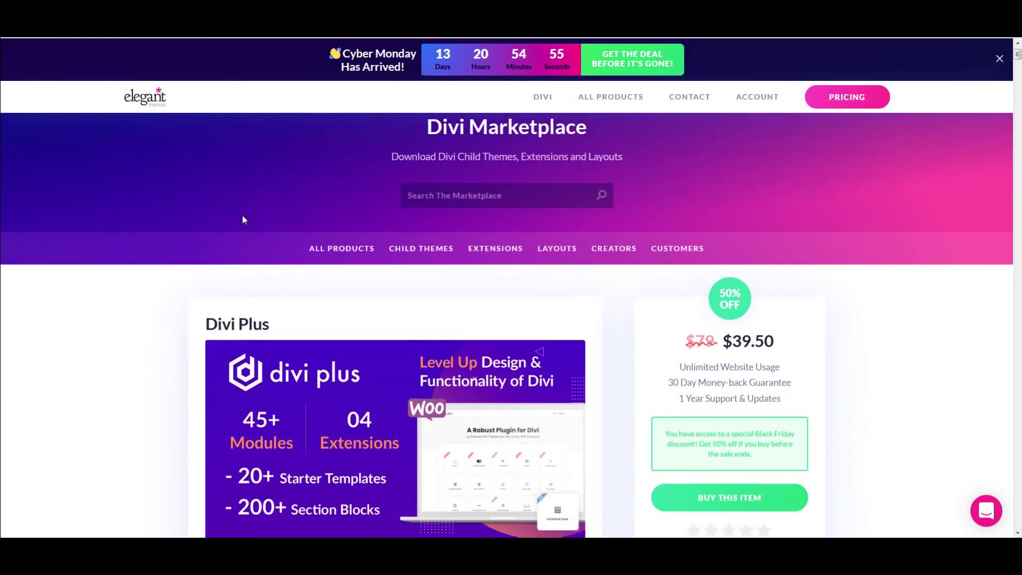
{"action": "scroll", "coordinate": [238, 269], "scroll_direction": "down", "scroll_amount": 2}
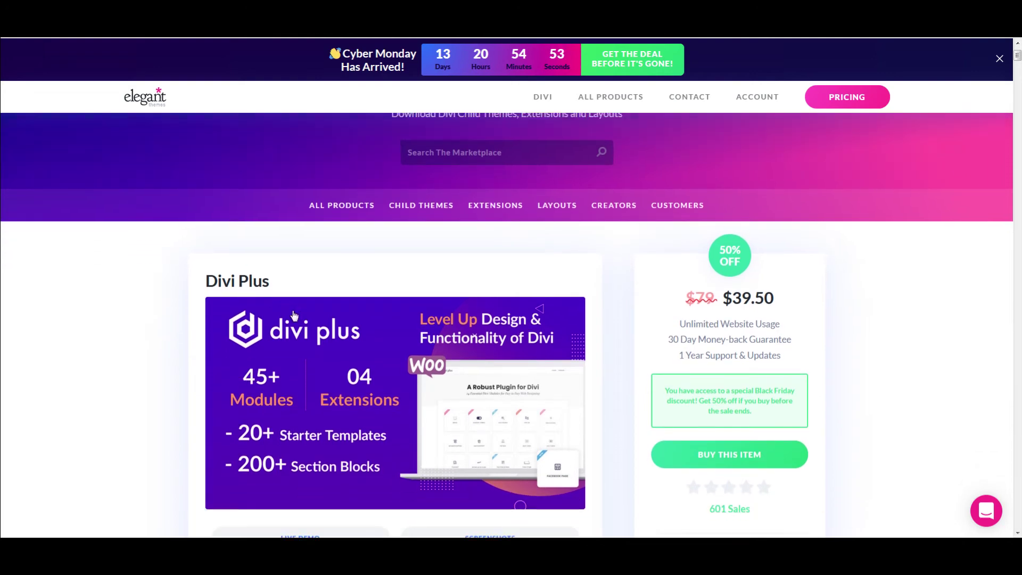
Step: Examine the Divi Plus details, including its module grid, starter templates and section blocks
{"action": "scroll", "coordinate": [299, 302], "scroll_direction": "down", "scroll_amount": 5}
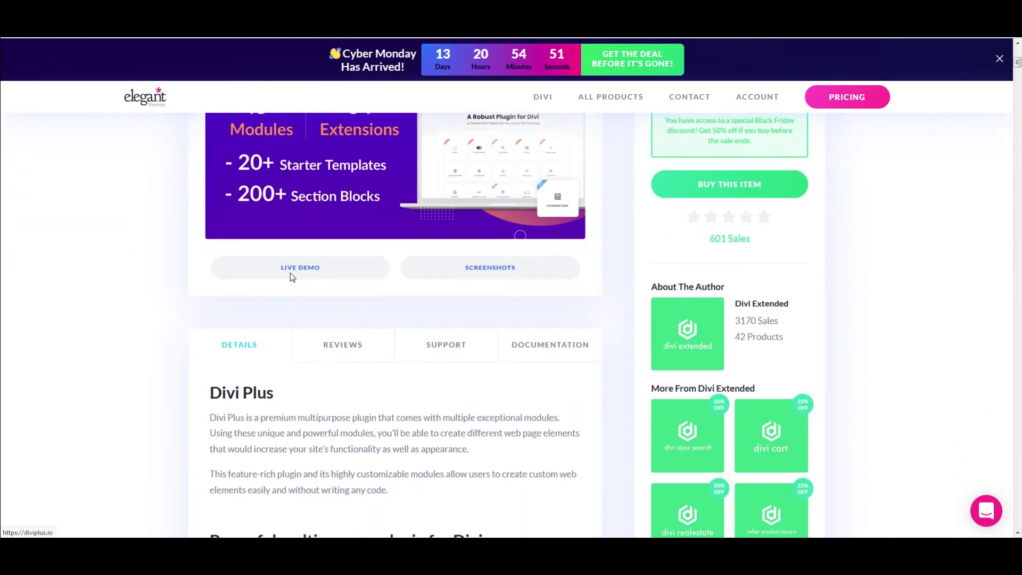
{"action": "scroll", "coordinate": [287, 280], "scroll_direction": "down", "scroll_amount": 10}
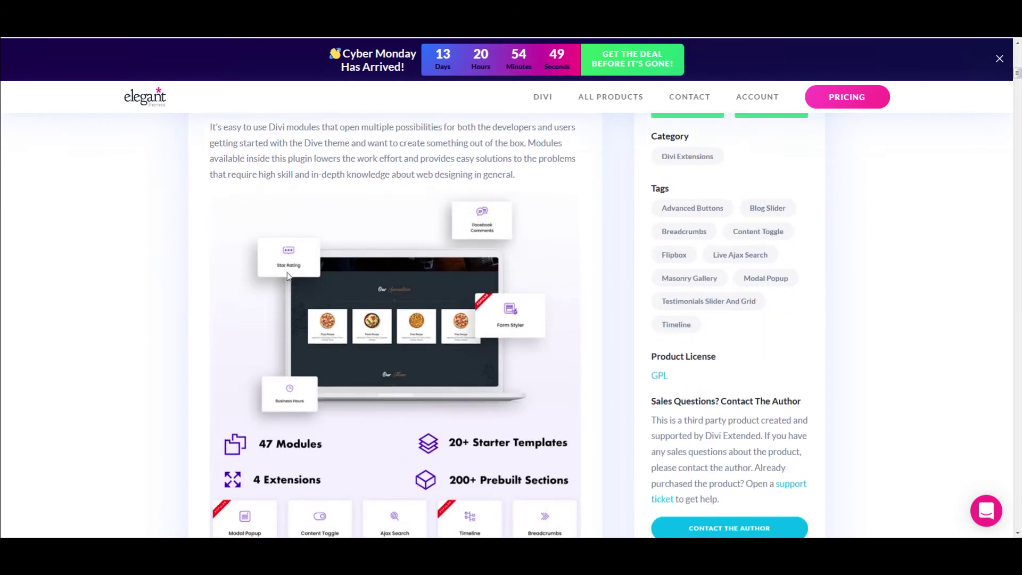
{"action": "scroll", "coordinate": [324, 317], "scroll_direction": "down", "scroll_amount": 3}
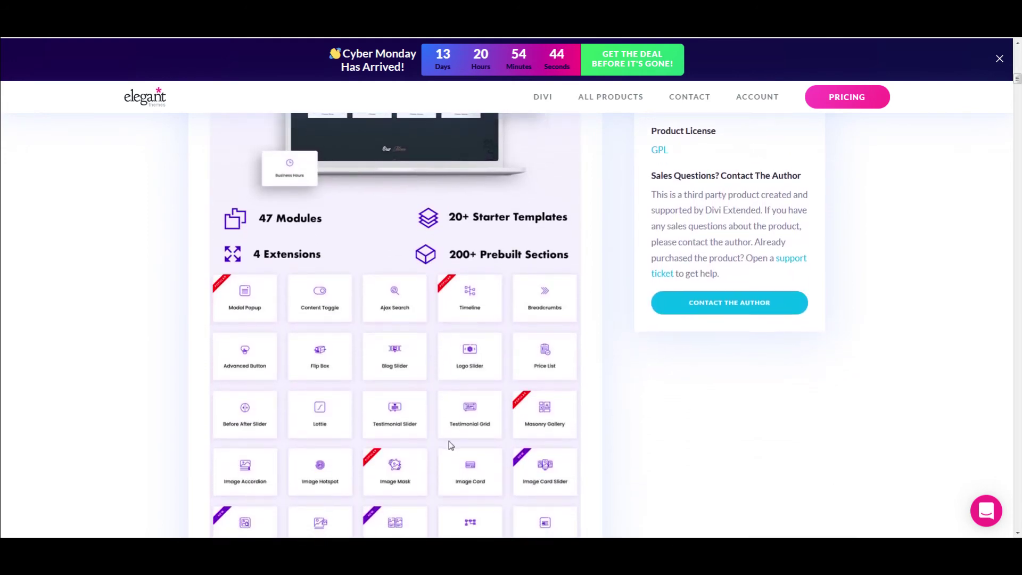
{"action": "scroll", "coordinate": [476, 459], "scroll_direction": "down", "scroll_amount": 15}
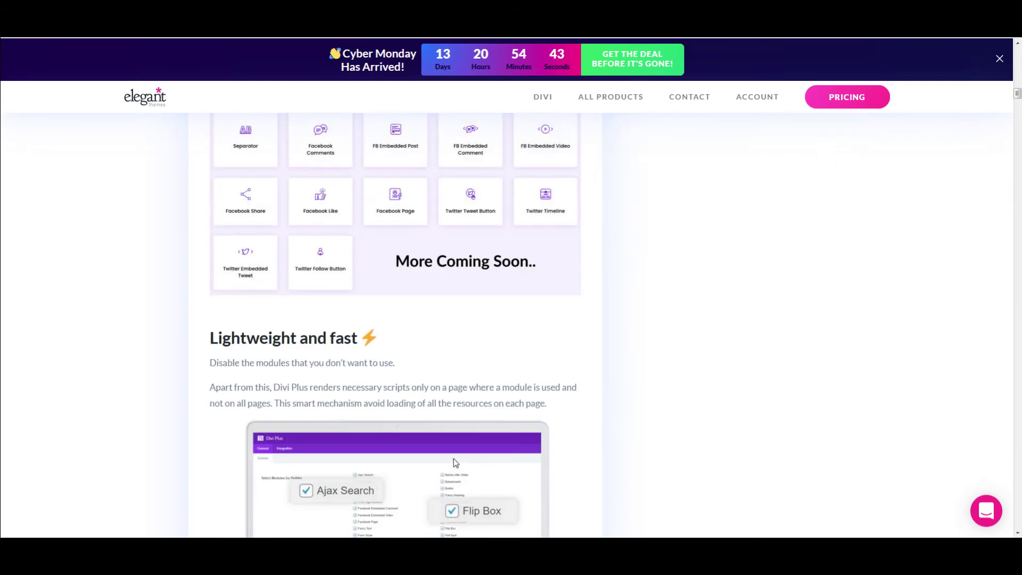
{"action": "scroll", "coordinate": [463, 461], "scroll_direction": "down", "scroll_amount": 10}
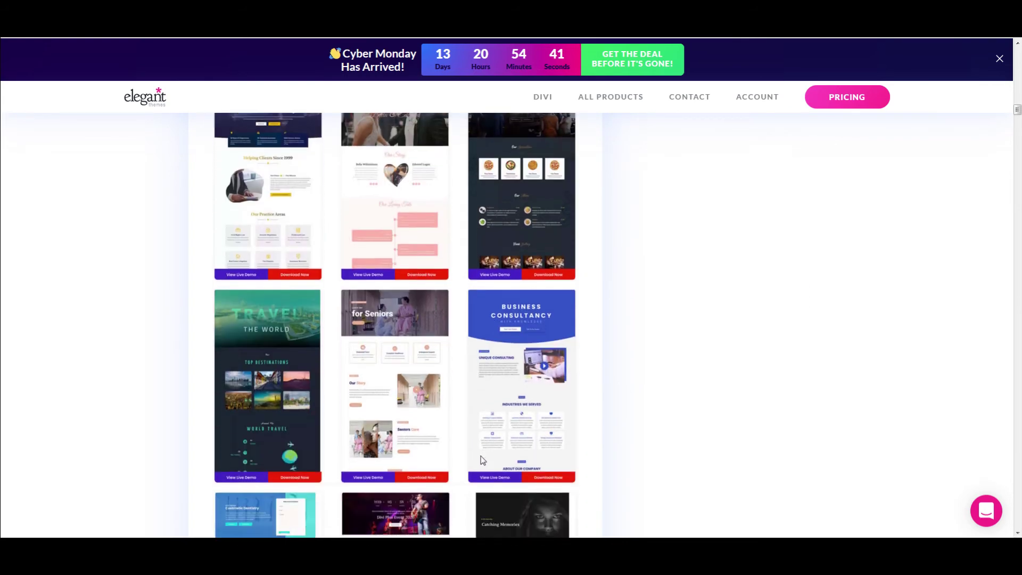
{"action": "scroll", "coordinate": [481, 464], "scroll_direction": "down", "scroll_amount": 10}
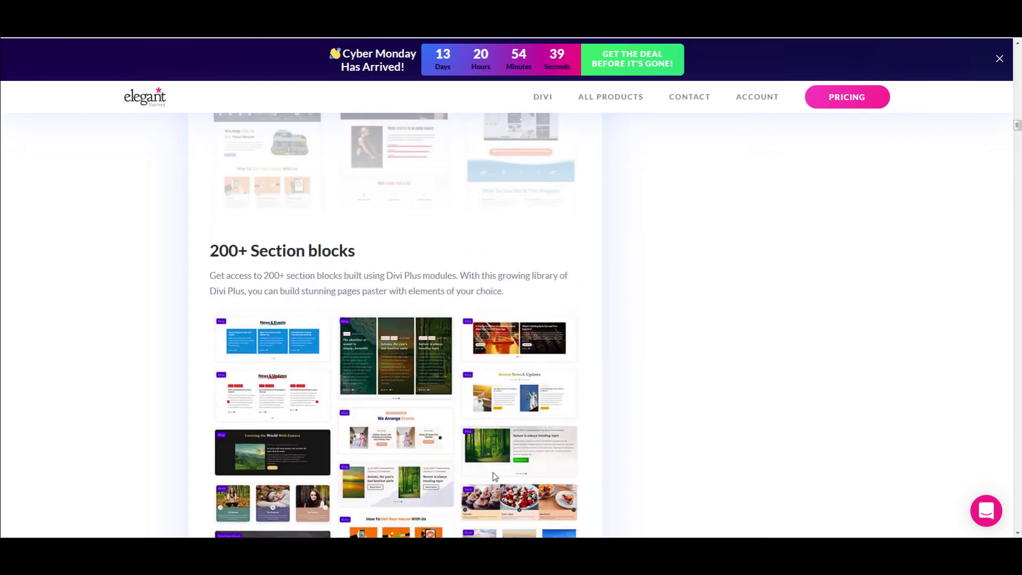
{"action": "scroll", "coordinate": [491, 461], "scroll_direction": "down", "scroll_amount": 3}
{"action": "scroll", "coordinate": [490, 449], "scroll_direction": "up", "scroll_amount": 15}
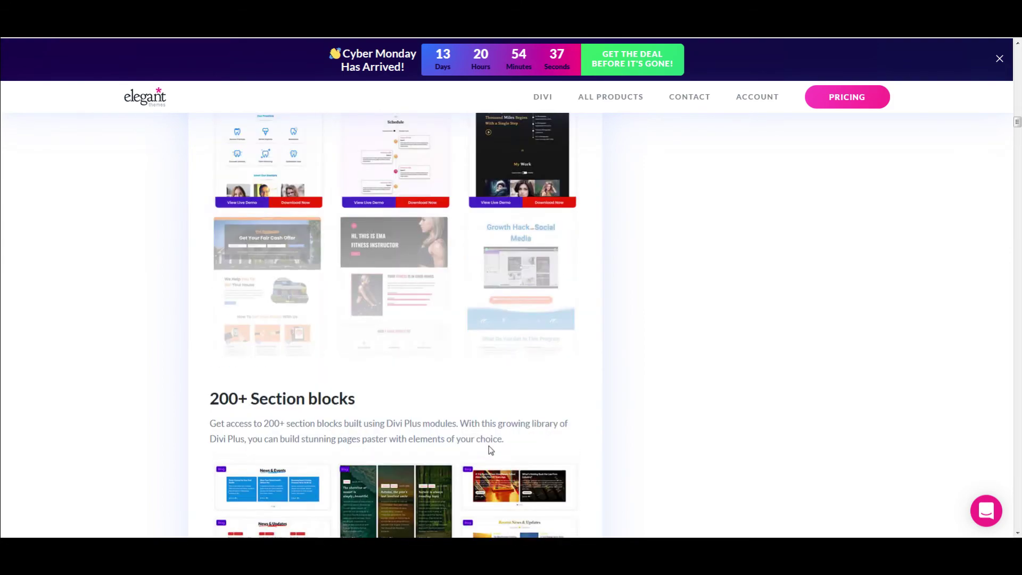
{"action": "scroll", "coordinate": [489, 445], "scroll_direction": "up", "scroll_amount": 5}
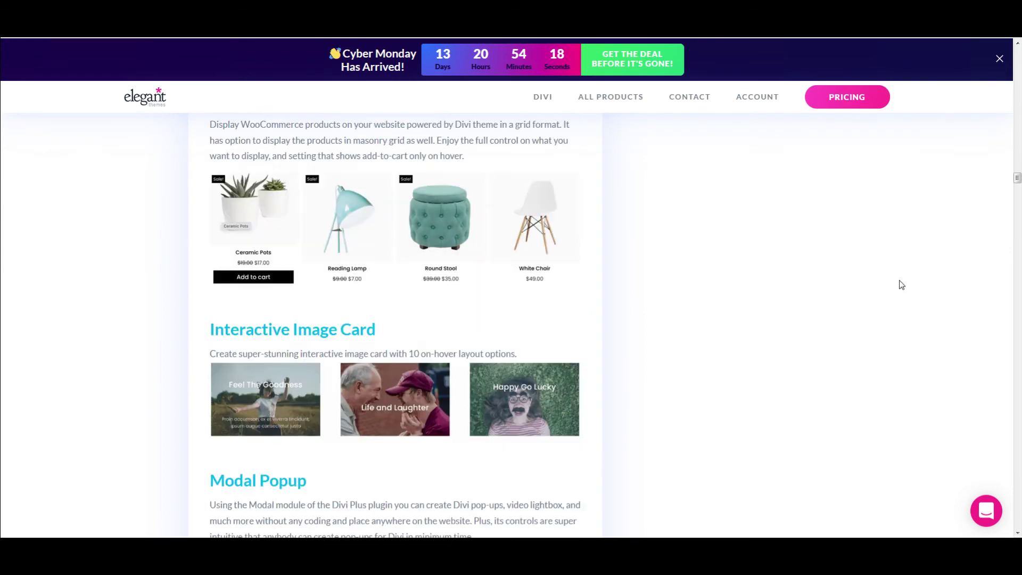
Step: Browse the Divi Plus module descriptions from Interactive Image Card through Timeline, Live Search and Blog Slider to Masonry Gallery
{"action": "scroll", "coordinate": [901, 285], "scroll_direction": "down", "scroll_amount": 15}
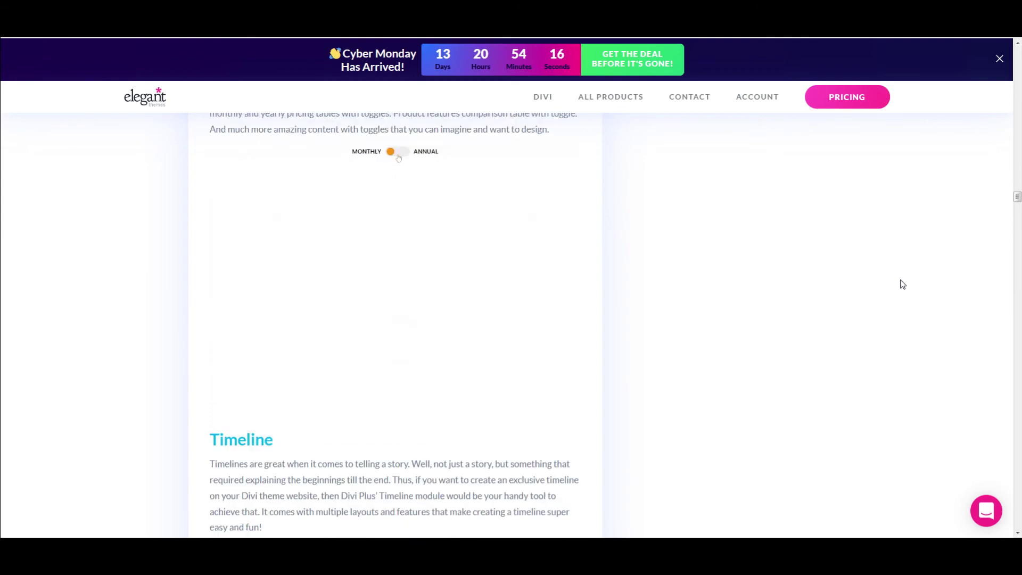
{"action": "scroll", "coordinate": [906, 274], "scroll_direction": "down", "scroll_amount": 2}
{"action": "scroll", "coordinate": [877, 257], "scroll_direction": "down", "scroll_amount": 8}
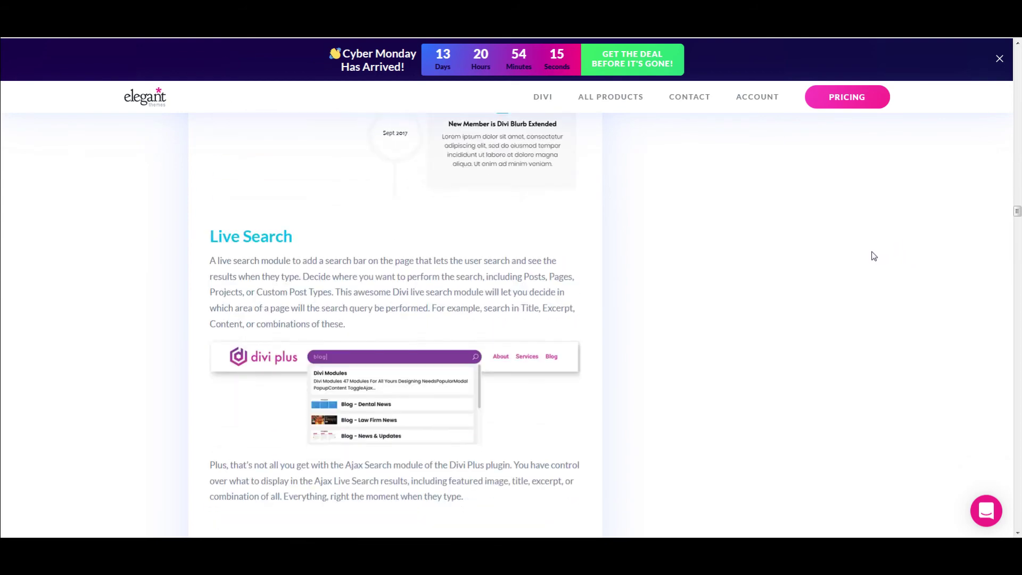
{"action": "scroll", "coordinate": [869, 253], "scroll_direction": "down", "scroll_amount": 9}
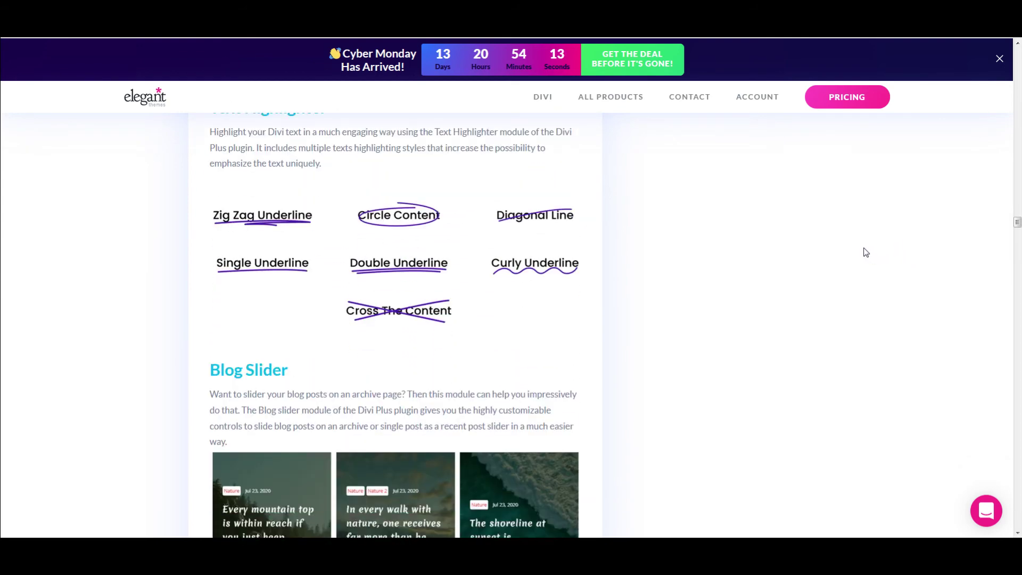
{"action": "scroll", "coordinate": [861, 255], "scroll_direction": "down", "scroll_amount": 4}
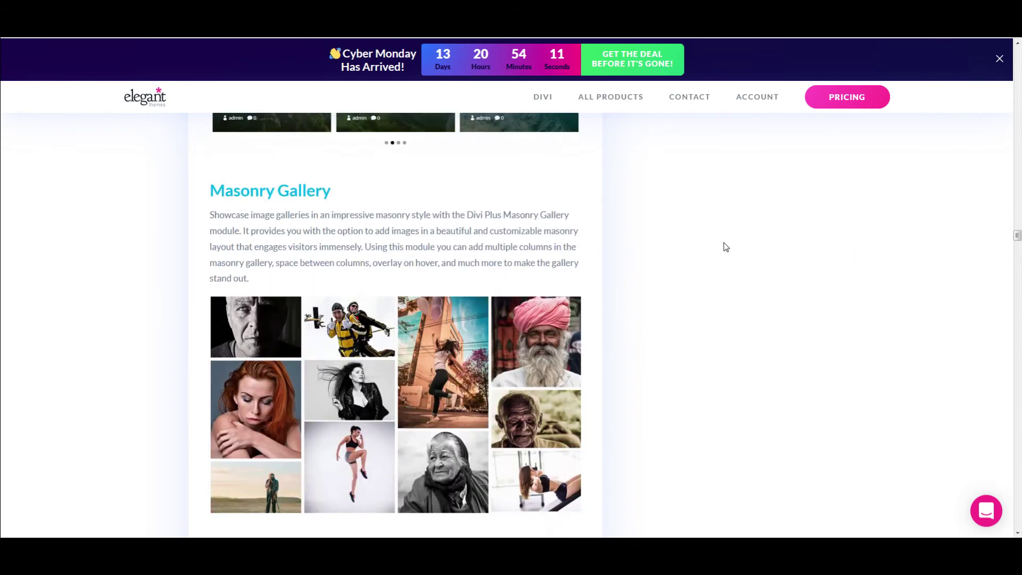
Step: Open the Masonry Gallery module's demo page and view its three-column sample gallery
{"action": "scroll", "coordinate": [238, 205], "scroll_direction": "up", "scroll_amount": 1}
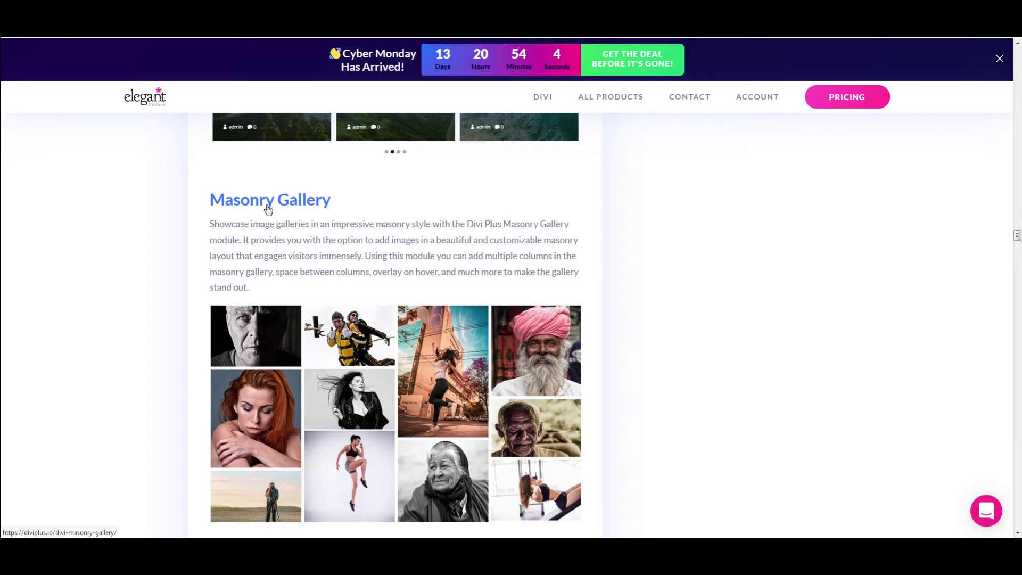
{"action": "left_click", "coordinate": [268, 209]}
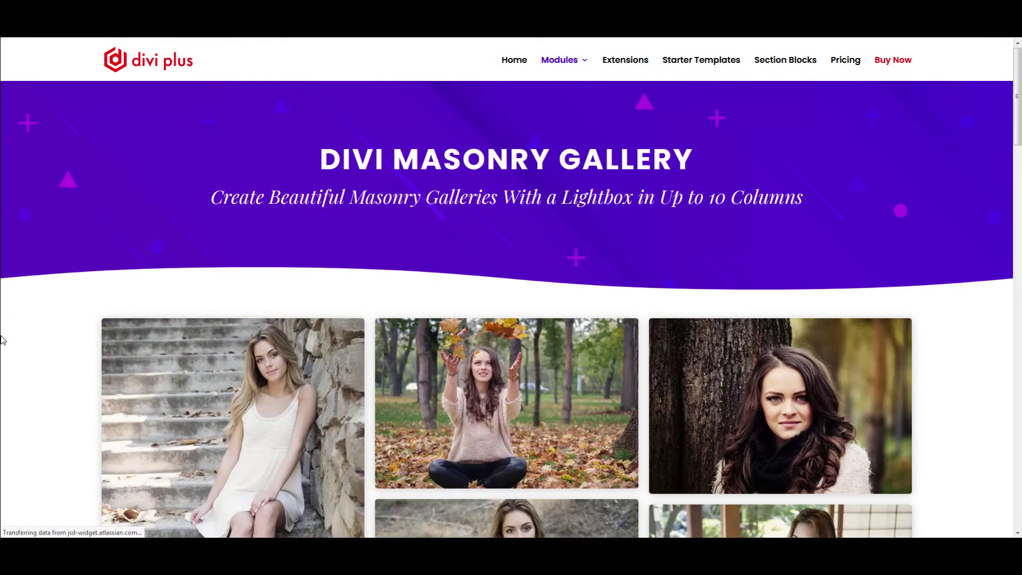
{"action": "scroll", "coordinate": [7, 341], "scroll_direction": "down", "scroll_amount": 4}
{"action": "scroll", "coordinate": [7, 343], "scroll_direction": "down", "scroll_amount": 5}
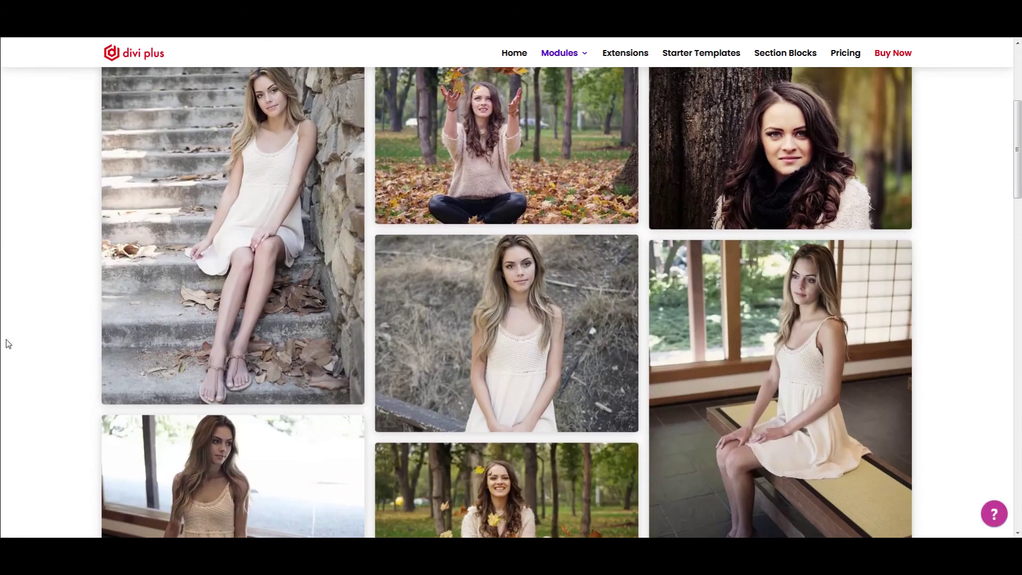
{"action": "scroll", "coordinate": [756, 392], "scroll_direction": "down", "scroll_amount": 2}
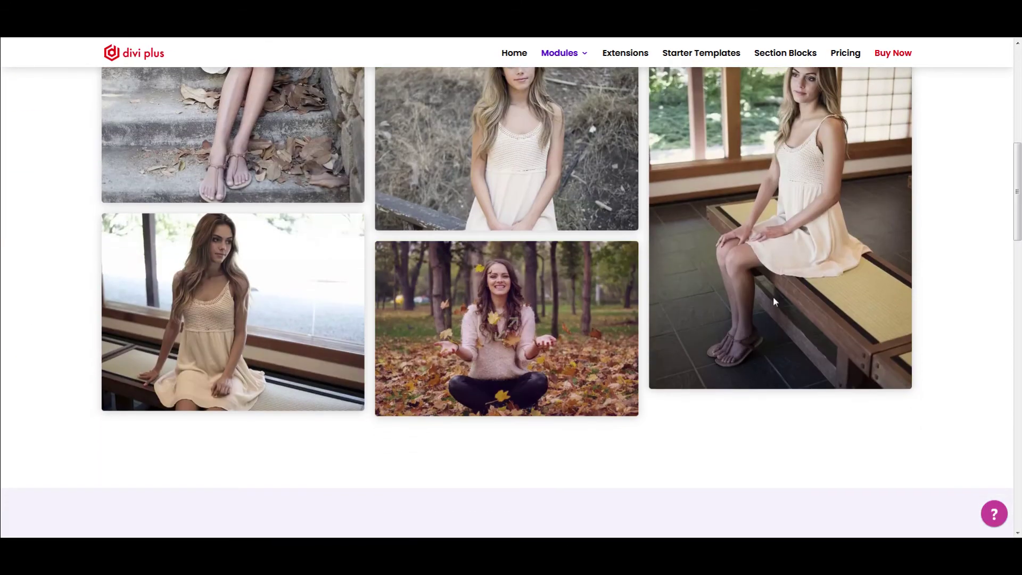
Step: Examine the demo page's lightbox, image styling and column spacing gallery examples
{"action": "scroll", "coordinate": [423, 299], "scroll_direction": "down", "scroll_amount": 6}
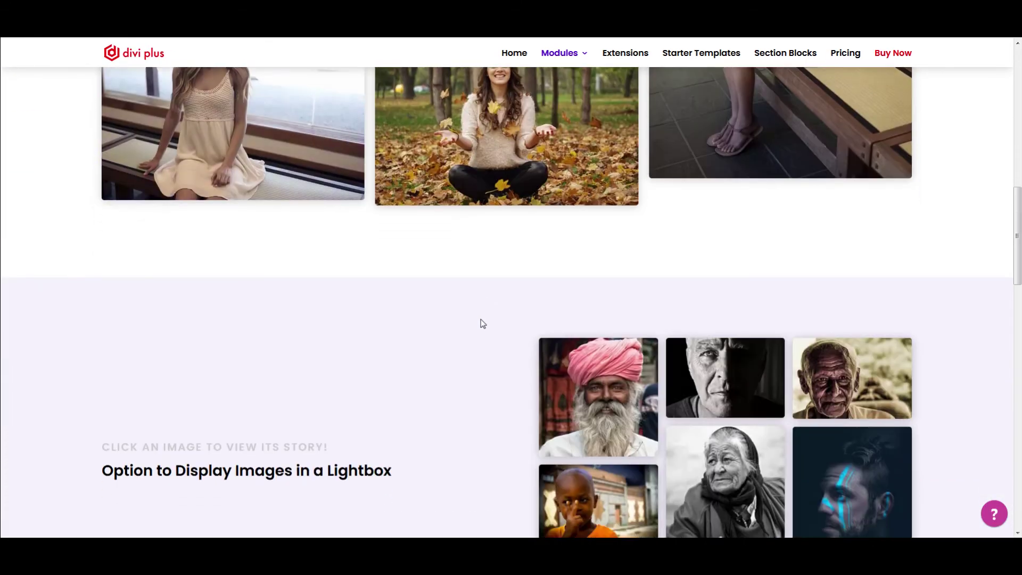
{"action": "scroll", "coordinate": [533, 332], "scroll_direction": "down", "scroll_amount": 10}
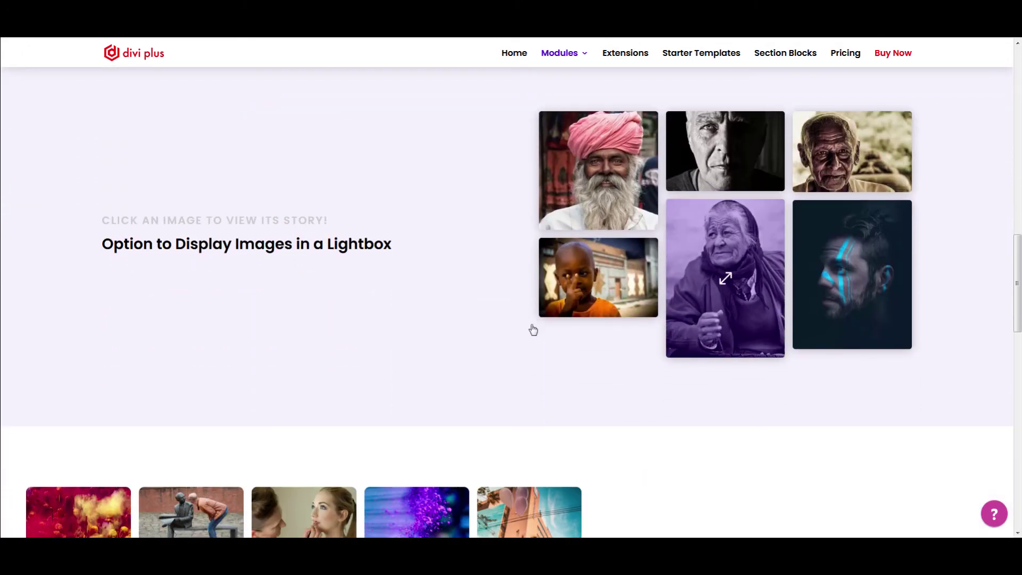
{"action": "scroll", "coordinate": [508, 287], "scroll_direction": "up", "scroll_amount": 2}
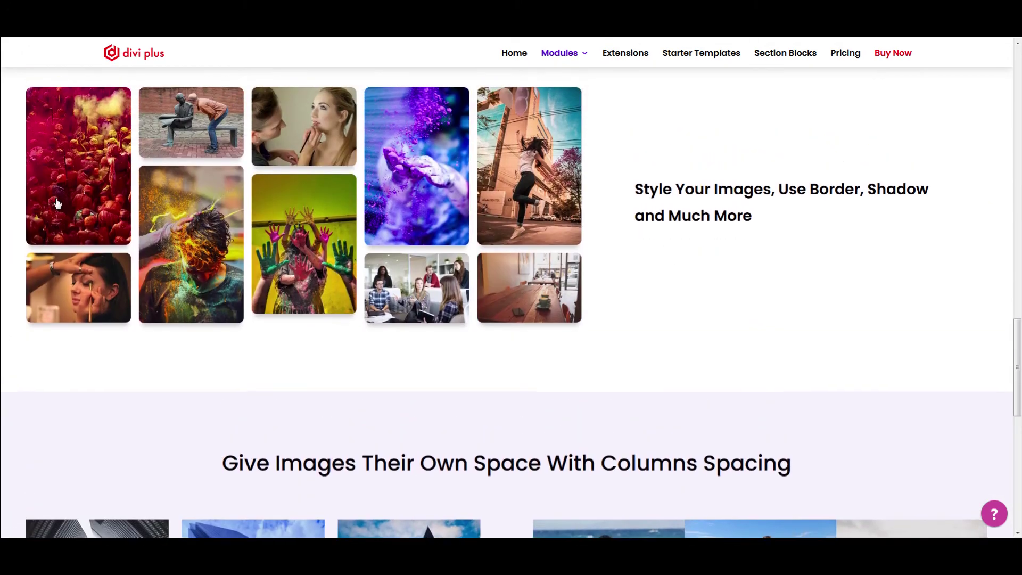
{"action": "scroll", "coordinate": [454, 315], "scroll_direction": "down", "scroll_amount": 2}
{"action": "scroll", "coordinate": [454, 315], "scroll_direction": "down", "scroll_amount": 7}
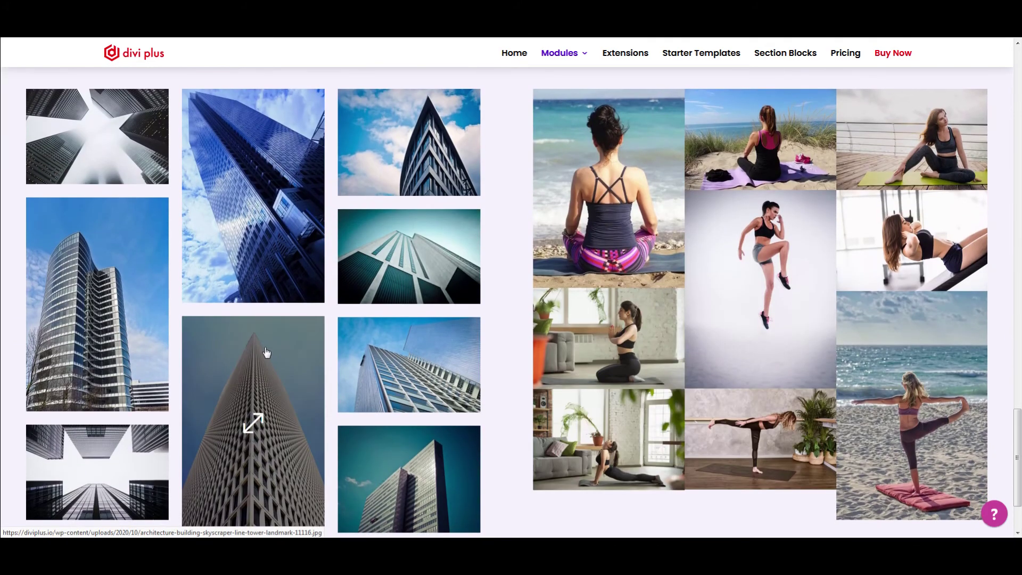
Step: Open the pointed skyscraper image in the lightbox, advance through three more images, and close the lightbox
{"action": "left_click", "coordinate": [265, 353]}
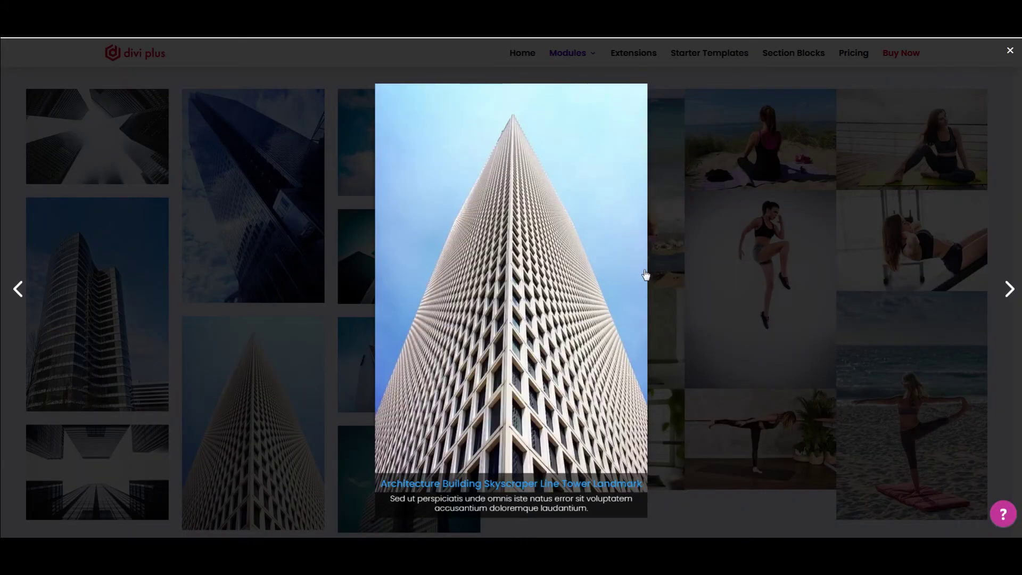
{"action": "left_click", "coordinate": [1010, 288]}
{"action": "left_click", "coordinate": [1010, 288]}
{"action": "left_click", "coordinate": [1010, 289]}
{"action": "left_click", "coordinate": [955, 138]}
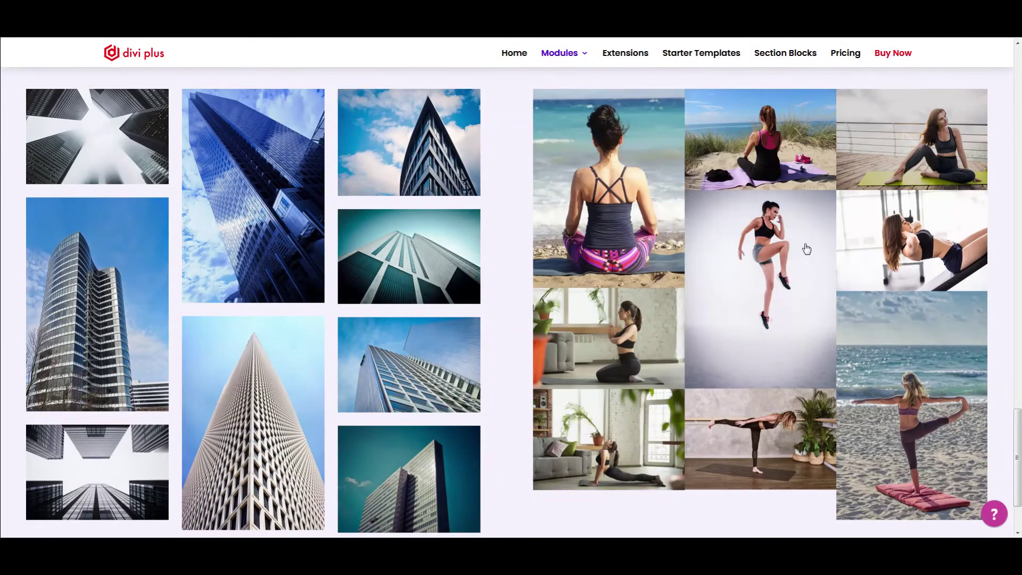
Step: Review the Masonry Gallery demo's skyscraper and yoga galleries, then return to the lightbox example
{"action": "scroll", "coordinate": [863, 271], "scroll_direction": "down", "scroll_amount": 2}
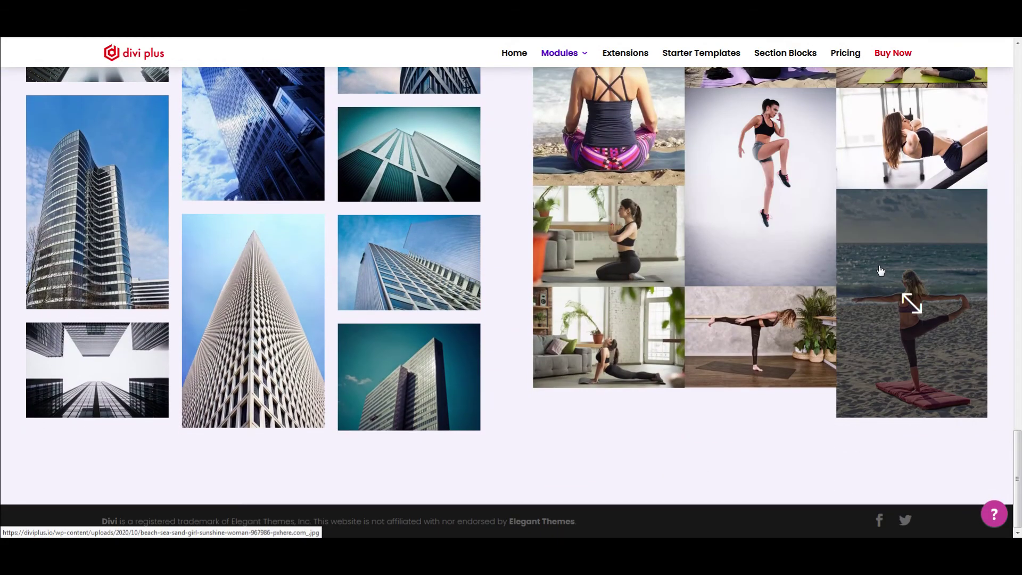
{"action": "scroll", "coordinate": [641, 474], "scroll_direction": "up", "scroll_amount": 10}
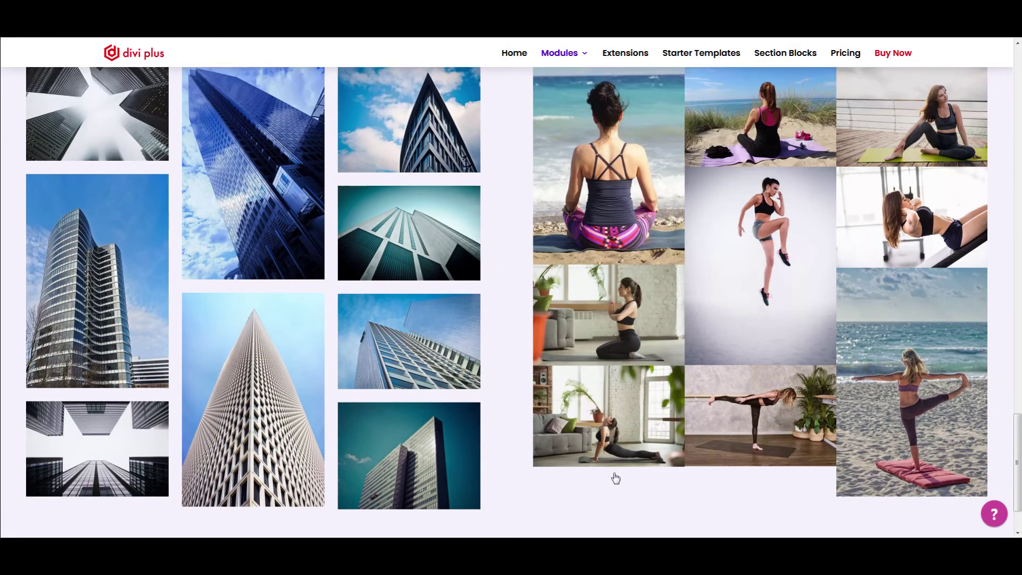
{"action": "scroll", "coordinate": [616, 468], "scroll_direction": "up", "scroll_amount": 10}
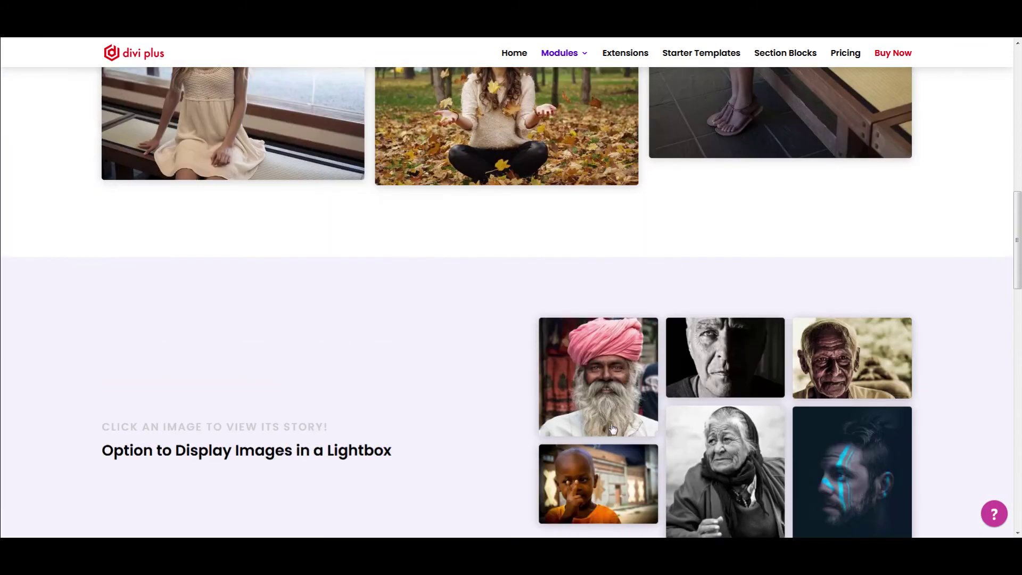
{"action": "scroll", "coordinate": [634, 359], "scroll_direction": "up", "scroll_amount": 3}
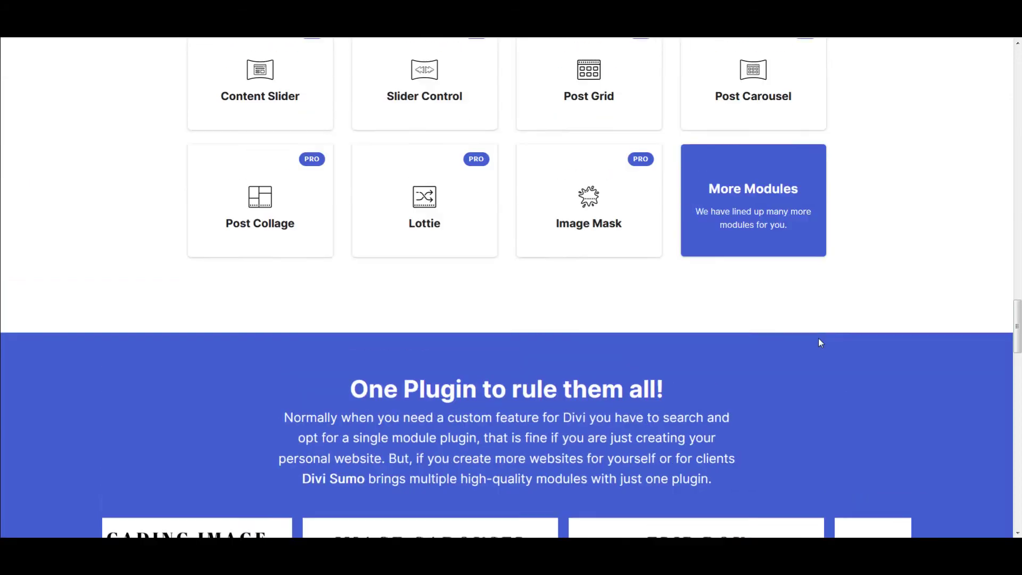
Step: Find the Cascading Image module in the Divi Sumo module list and open its demo page
{"action": "scroll", "coordinate": [819, 342], "scroll_direction": "up", "scroll_amount": 6}
{"action": "scroll", "coordinate": [821, 345], "scroll_direction": "down", "scroll_amount": 2}
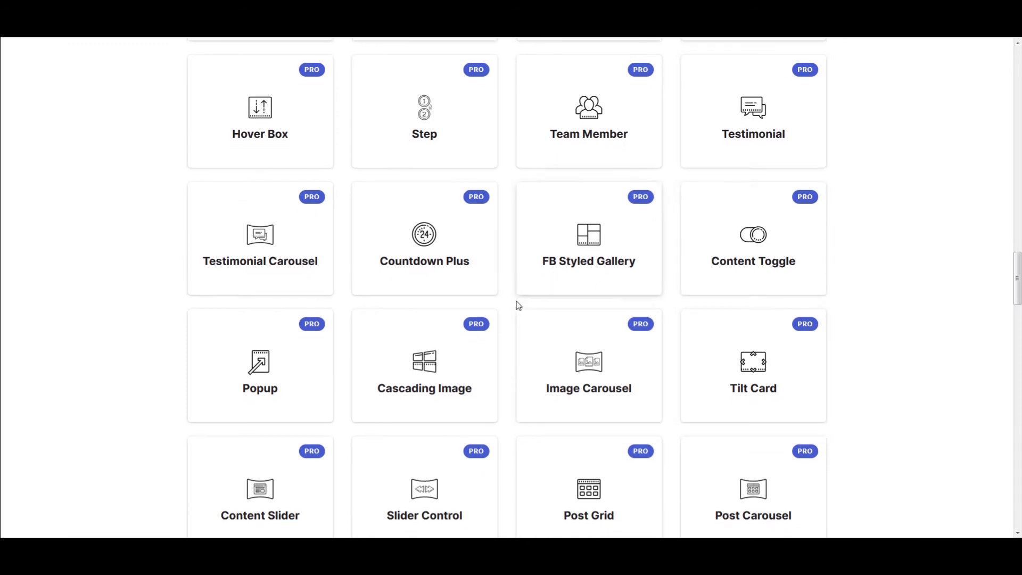
{"action": "scroll", "coordinate": [516, 303], "scroll_direction": "down", "scroll_amount": 1}
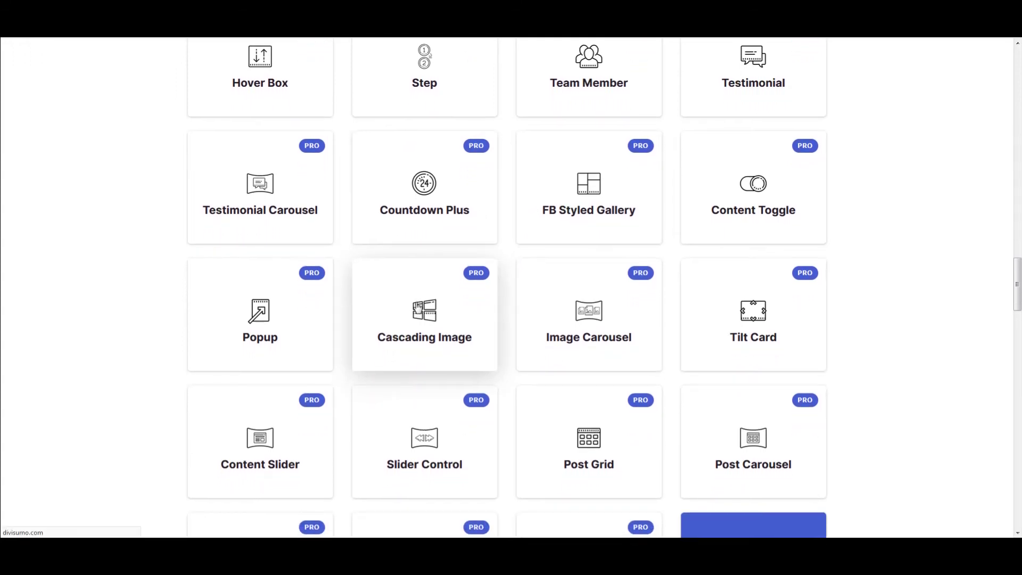
{"action": "left_click", "coordinate": [420, 309]}
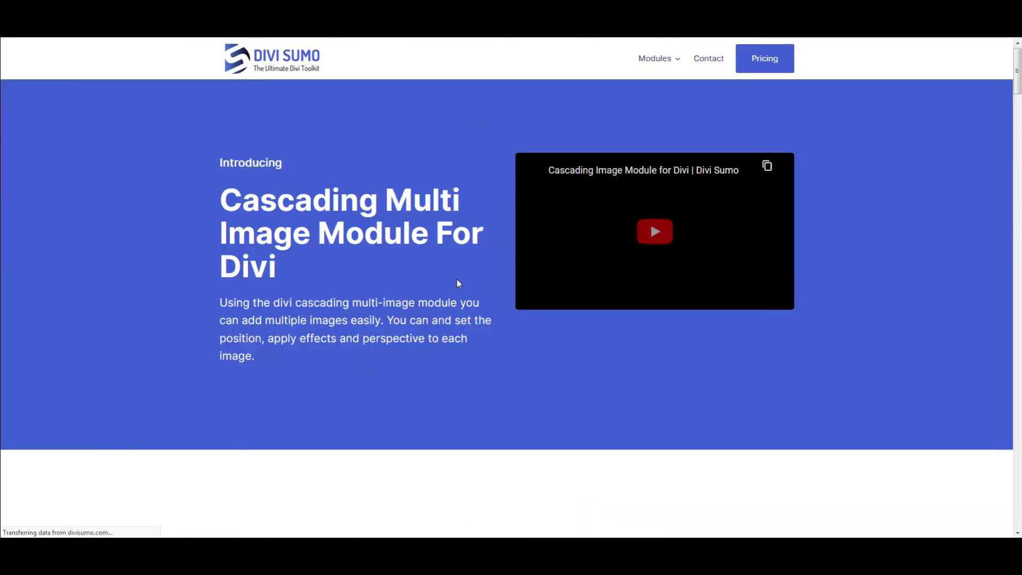
Step: View the Multiple Images example and open its man and orange-sweater woman photos in the lightbox, closing it after viewing
{"action": "scroll", "coordinate": [459, 273], "scroll_direction": "down", "scroll_amount": 4}
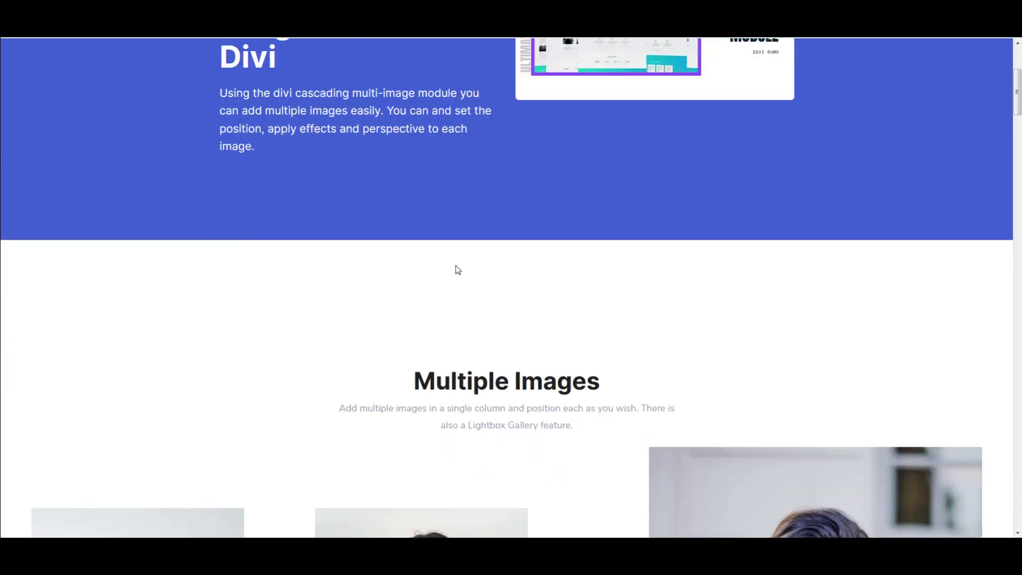
{"action": "scroll", "coordinate": [457, 269], "scroll_direction": "down", "scroll_amount": 7}
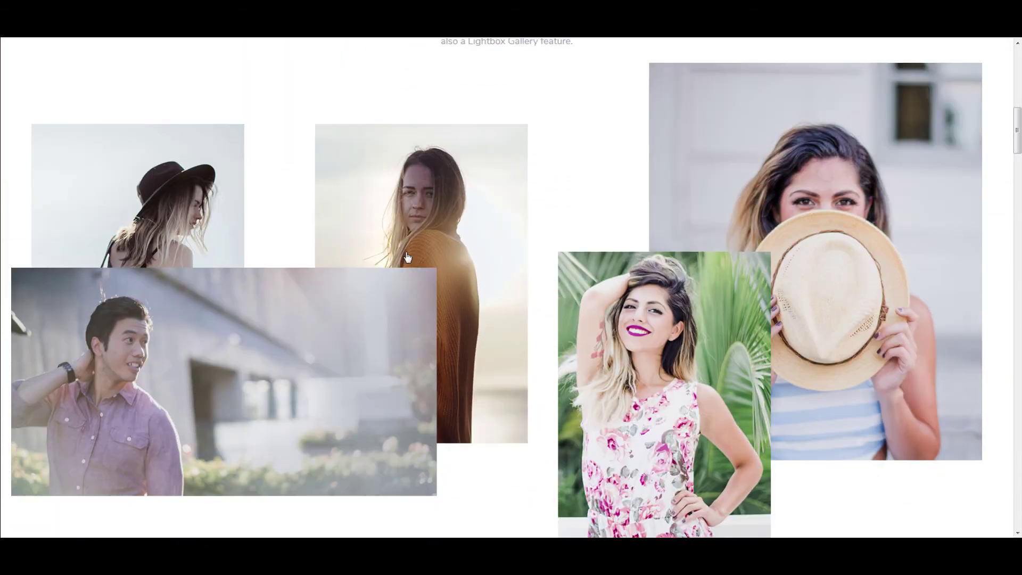
{"action": "scroll", "coordinate": [406, 257], "scroll_direction": "down", "scroll_amount": 2}
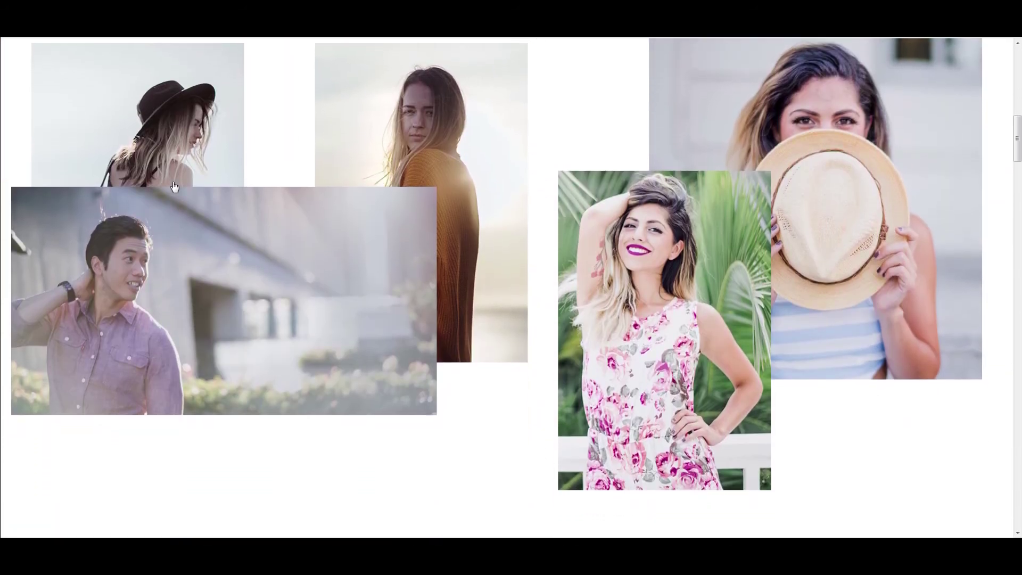
{"action": "left_click", "coordinate": [220, 278]}
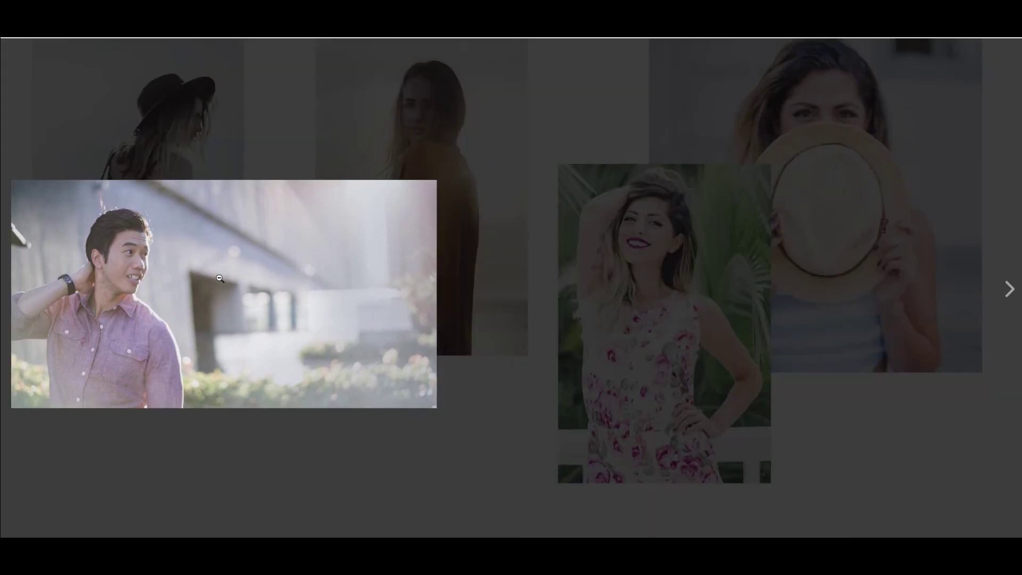
{"action": "left_click", "coordinate": [398, 278]}
{"action": "left_click", "coordinate": [234, 244]}
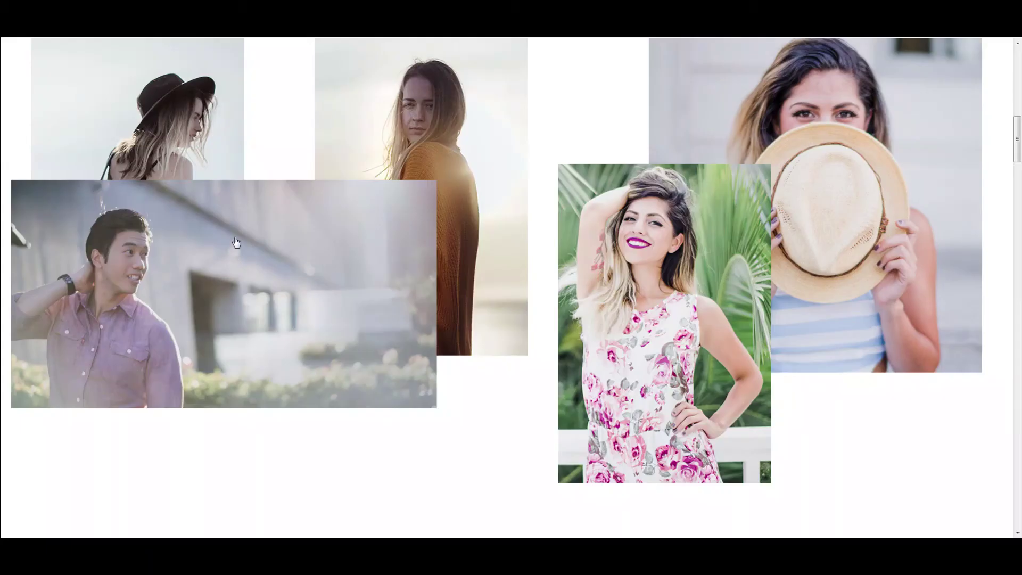
{"action": "left_click", "coordinate": [524, 120]}
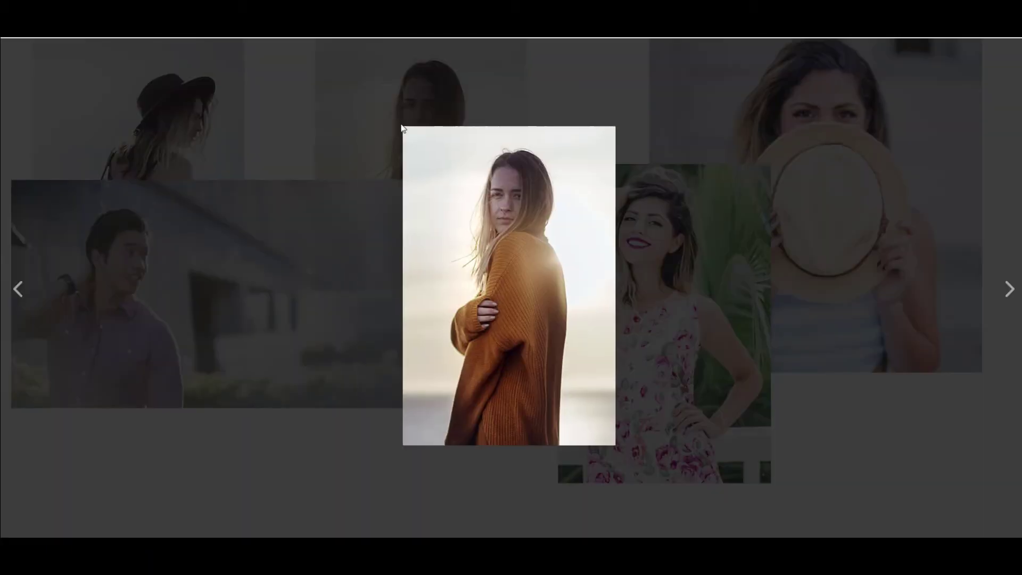
{"action": "left_click", "coordinate": [387, 355]}
Step: View the facial, perspective and bring-to-front examples, and enlarge the tablet image under Cascade Multiple Images Easily in the lightbox
{"action": "scroll", "coordinate": [428, 407], "scroll_direction": "down", "scroll_amount": 10}
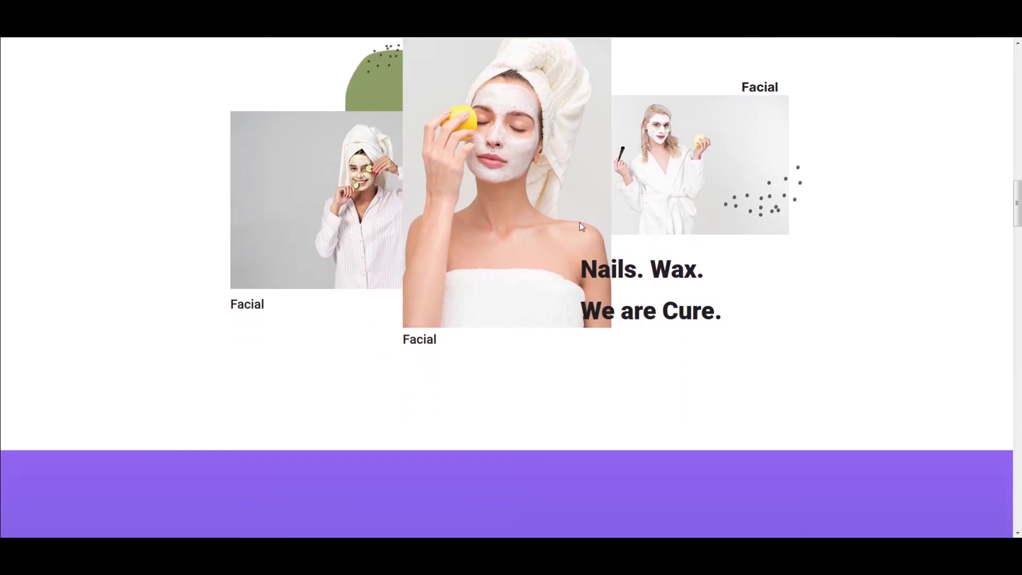
{"action": "scroll", "coordinate": [605, 413], "scroll_direction": "down", "scroll_amount": 8}
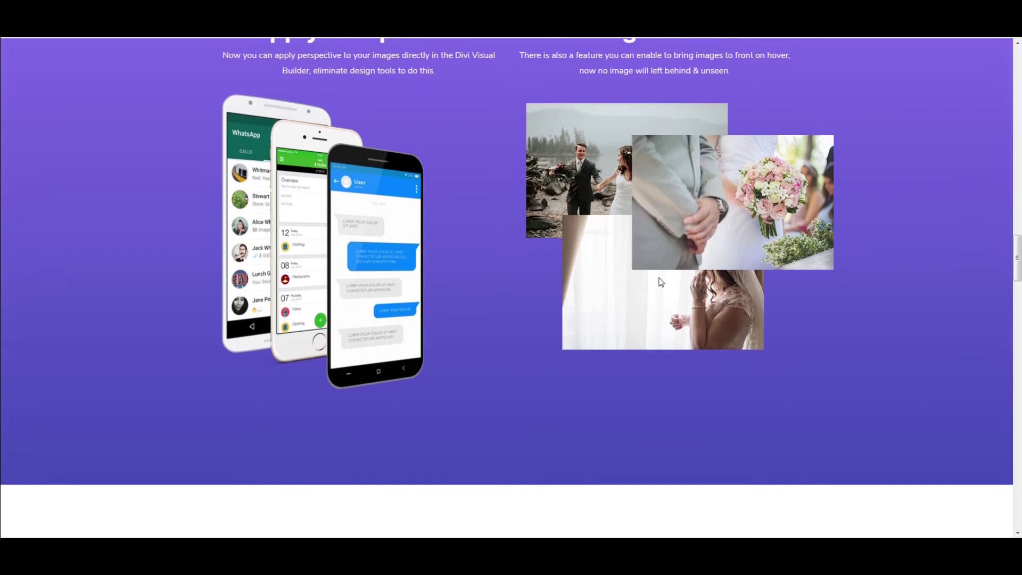
{"action": "scroll", "coordinate": [569, 381], "scroll_direction": "down", "scroll_amount": 1}
{"action": "scroll", "coordinate": [567, 378], "scroll_direction": "down", "scroll_amount": 10}
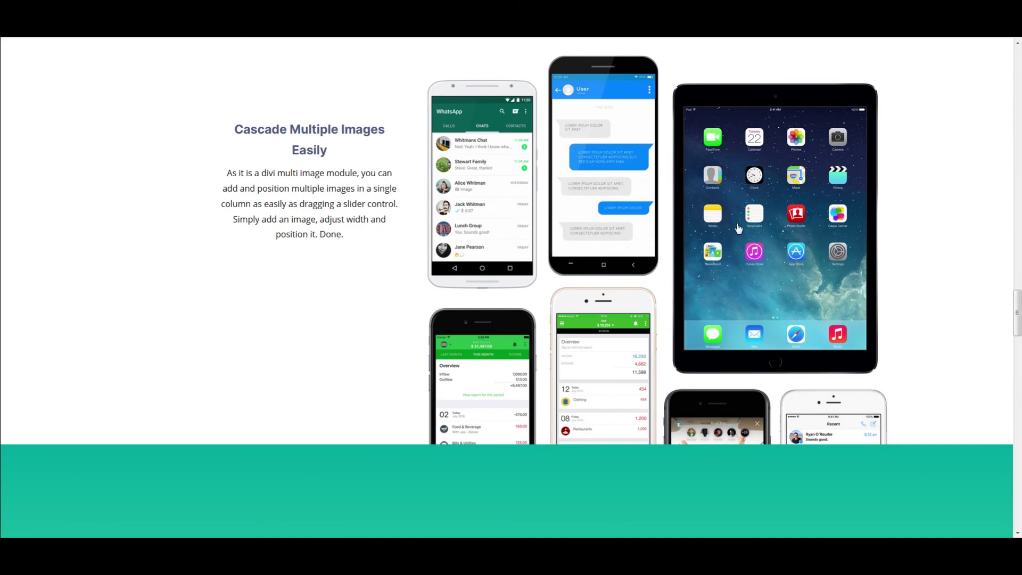
{"action": "left_click", "coordinate": [707, 253]}
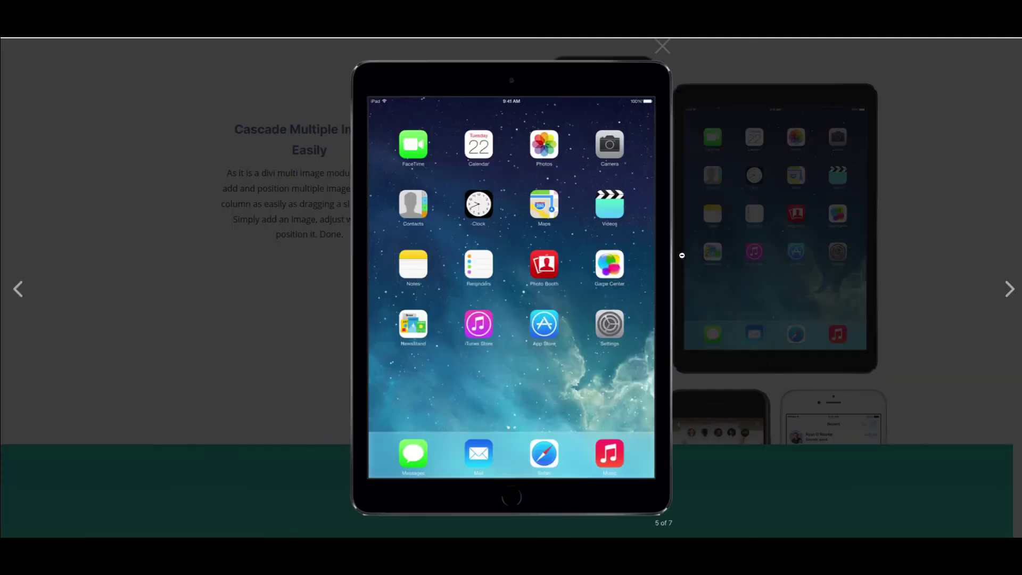
{"action": "left_click", "coordinate": [829, 288]}
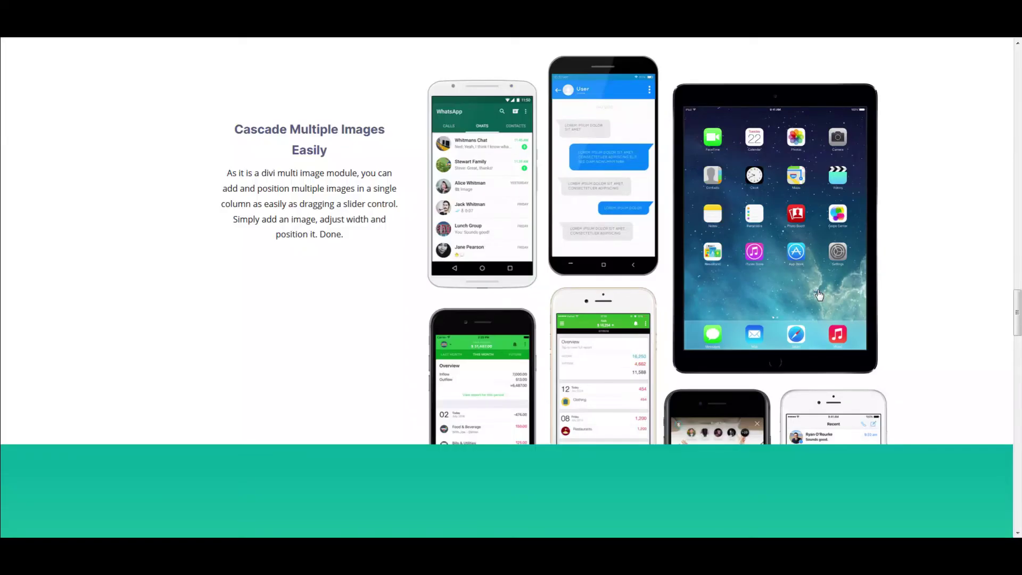
Step: Examine the perspective design showcase, the product mockup example and the tilted creative image gallery
{"action": "scroll", "coordinate": [494, 370], "scroll_direction": "down", "scroll_amount": 8}
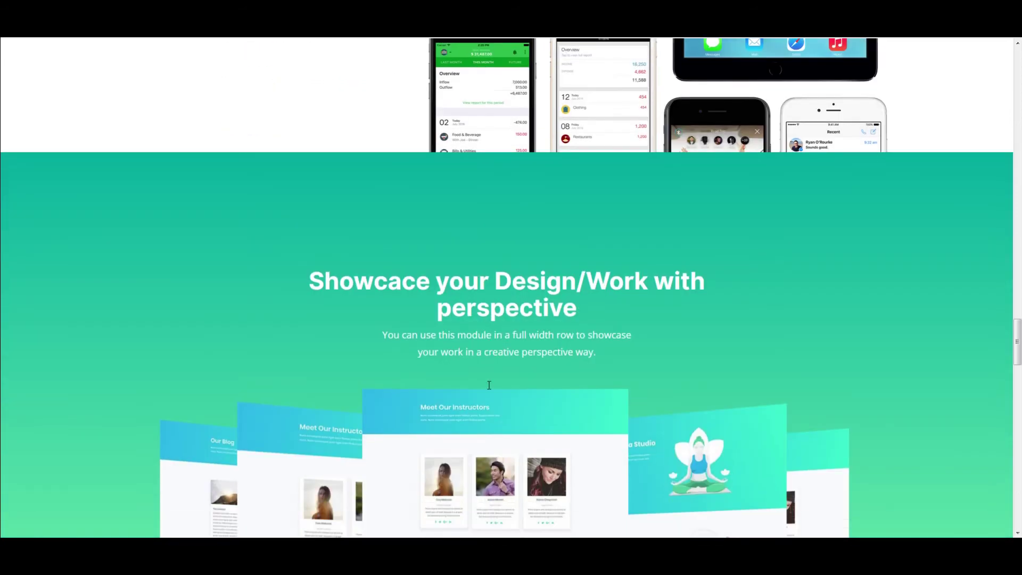
{"action": "scroll", "coordinate": [486, 350], "scroll_direction": "down", "scroll_amount": 4}
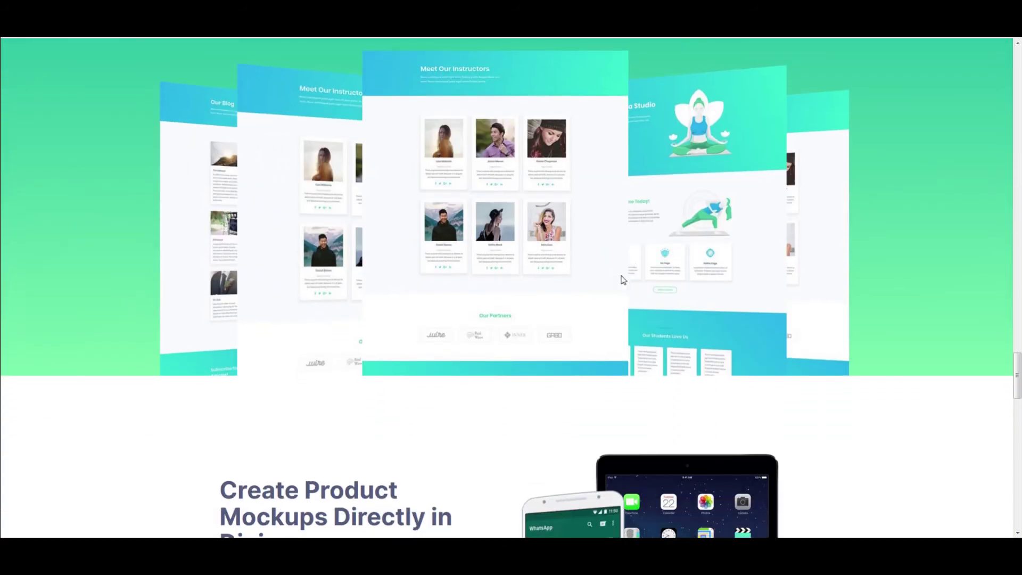
{"action": "scroll", "coordinate": [569, 391], "scroll_direction": "down", "scroll_amount": 5}
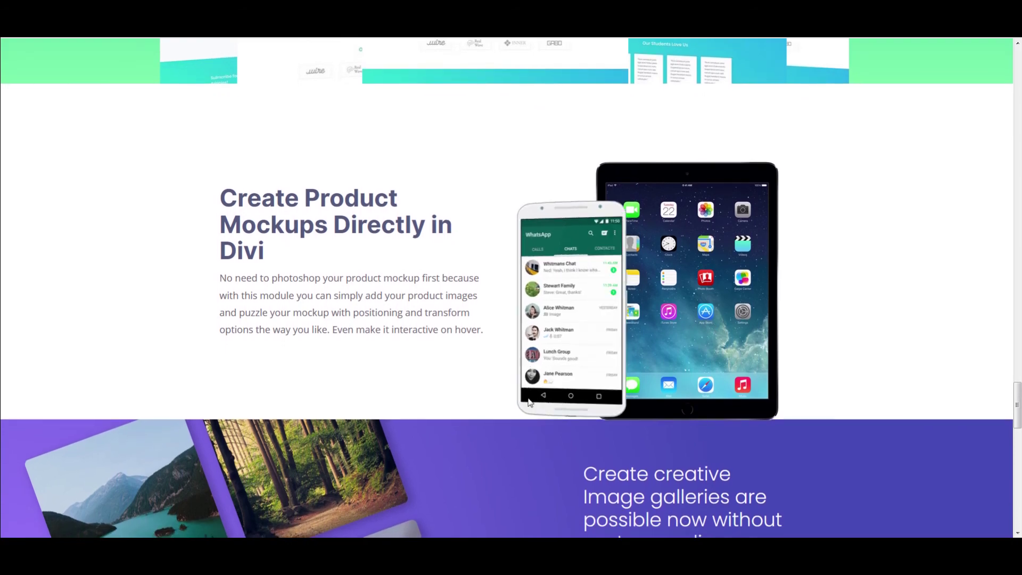
{"action": "scroll", "coordinate": [535, 443], "scroll_direction": "down", "scroll_amount": 1}
{"action": "scroll", "coordinate": [536, 447], "scroll_direction": "down", "scroll_amount": 4}
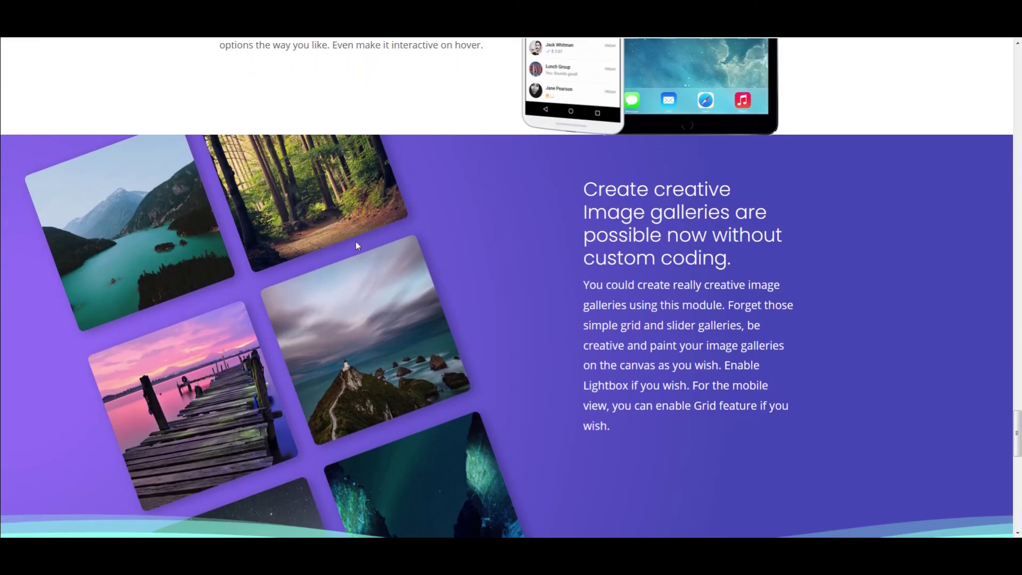
Step: Open the forest, wooden pier and night cave images of the creative gallery in the lightbox
{"action": "left_click", "coordinate": [312, 189]}
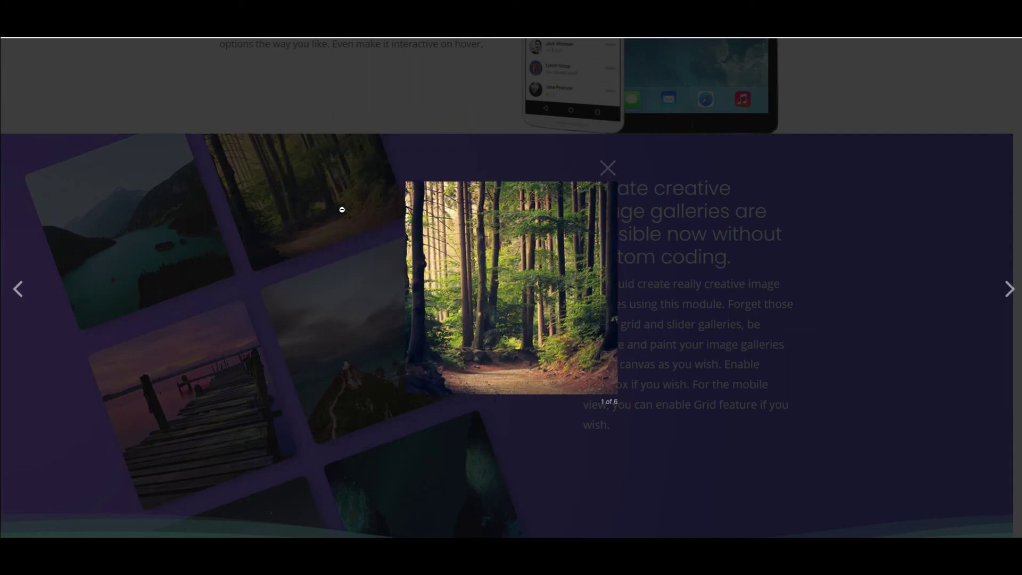
{"action": "left_click", "coordinate": [515, 315]}
{"action": "left_click", "coordinate": [466, 326]}
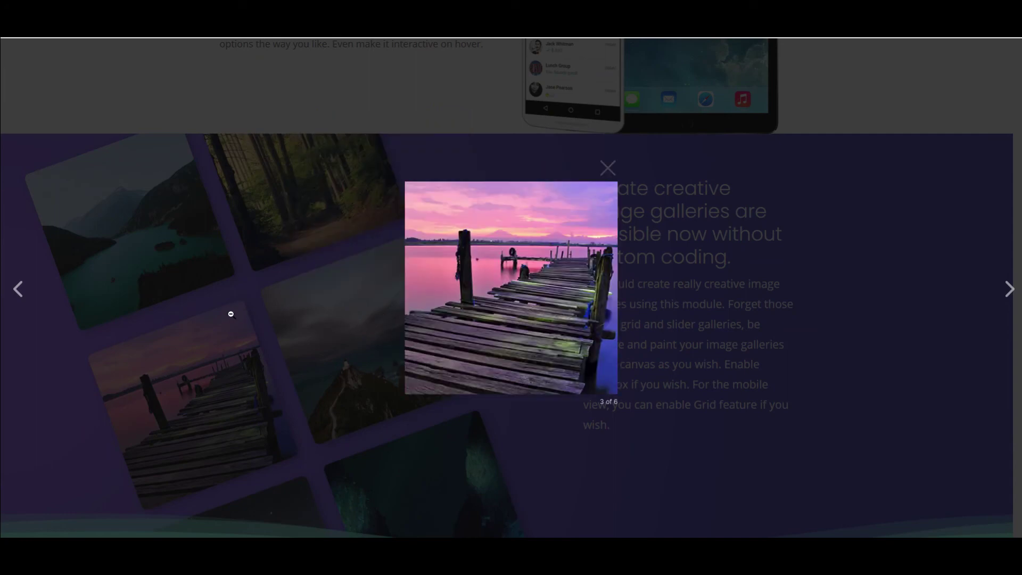
{"action": "scroll", "coordinate": [507, 331], "scroll_direction": "down", "scroll_amount": 4}
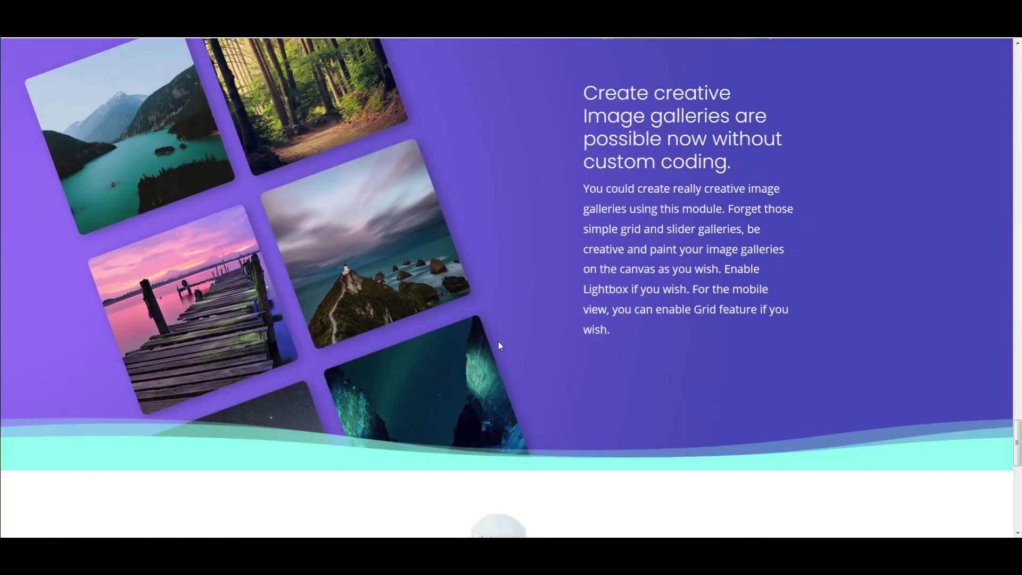
{"action": "left_click", "coordinate": [447, 235]}
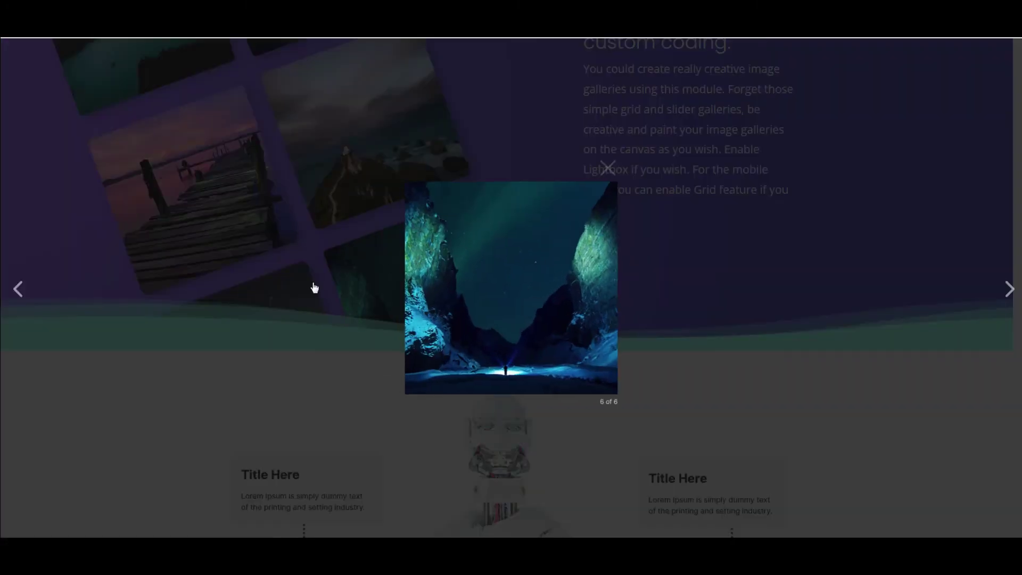
Step: Close the lightbox and view the robot infographic example near the end of the Cascading Image page
{"action": "scroll", "coordinate": [350, 366], "scroll_direction": "down", "scroll_amount": 6}
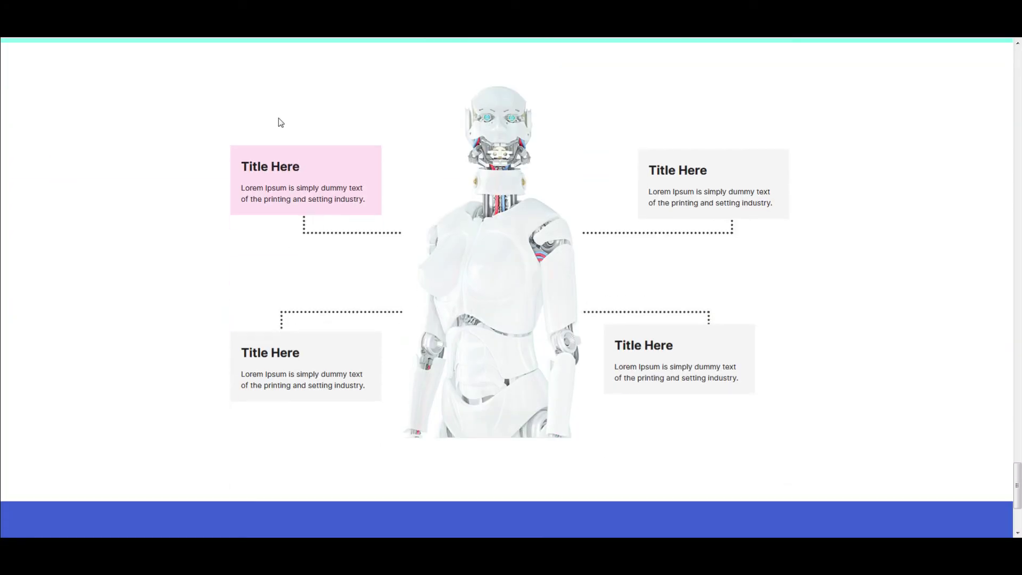
{"action": "scroll", "coordinate": [465, 398], "scroll_direction": "down", "scroll_amount": 3}
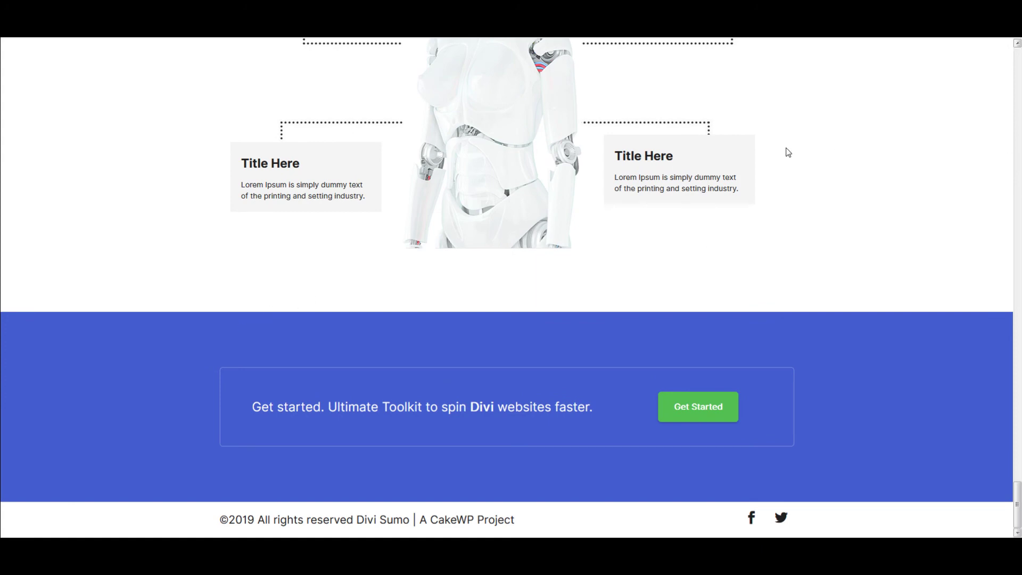
{"action": "scroll", "coordinate": [1019, 491], "scroll_direction": "up", "scroll_amount": 7}
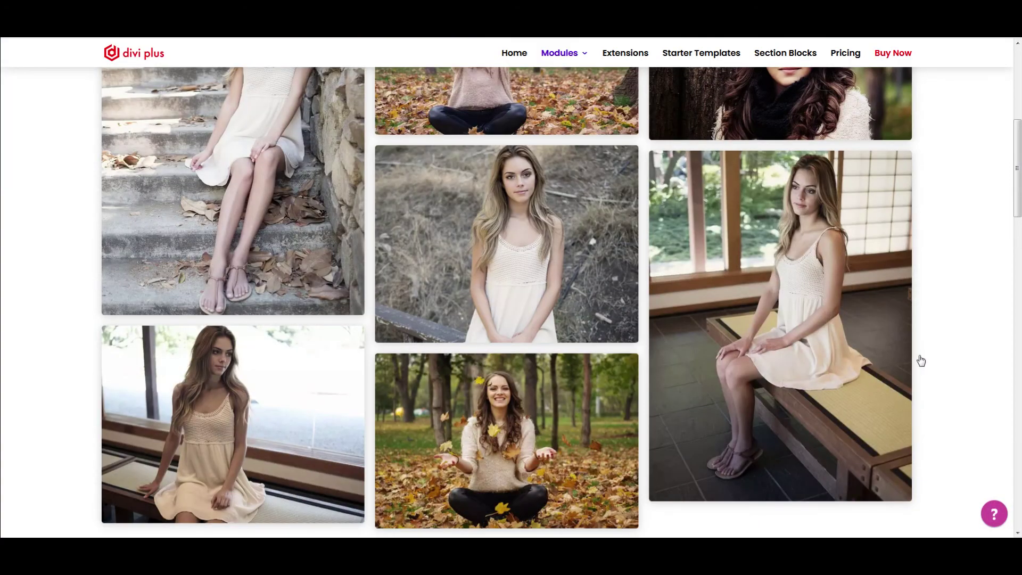
Step: Return from the demo pages to the All Posts body layout and close its editor
{"action": "scroll", "coordinate": [917, 384], "scroll_direction": "up", "scroll_amount": 4}
{"action": "scroll", "coordinate": [962, 450], "scroll_direction": "up", "scroll_amount": 3}
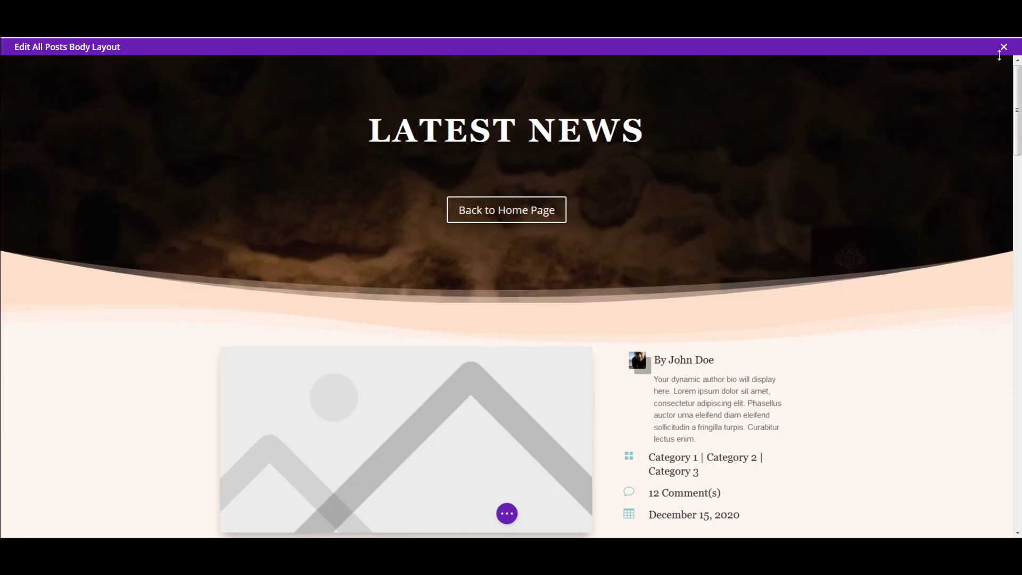
{"action": "left_click", "coordinate": [1004, 47]}
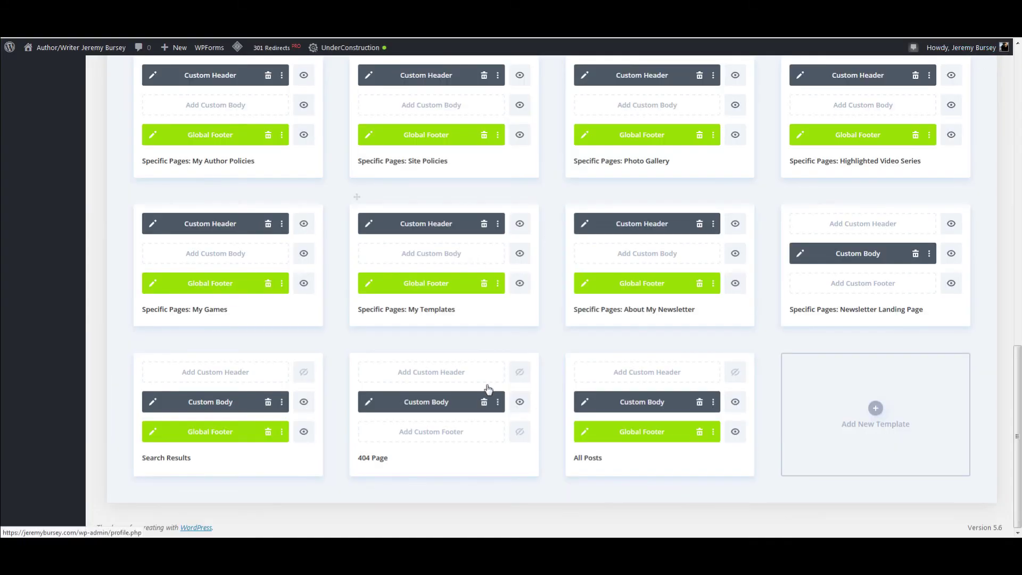
Step: Review the Divi Theme Builder templates from Default Website Template through the specific pages to All Posts
{"action": "scroll", "coordinate": [767, 410], "scroll_direction": "up", "scroll_amount": 15}
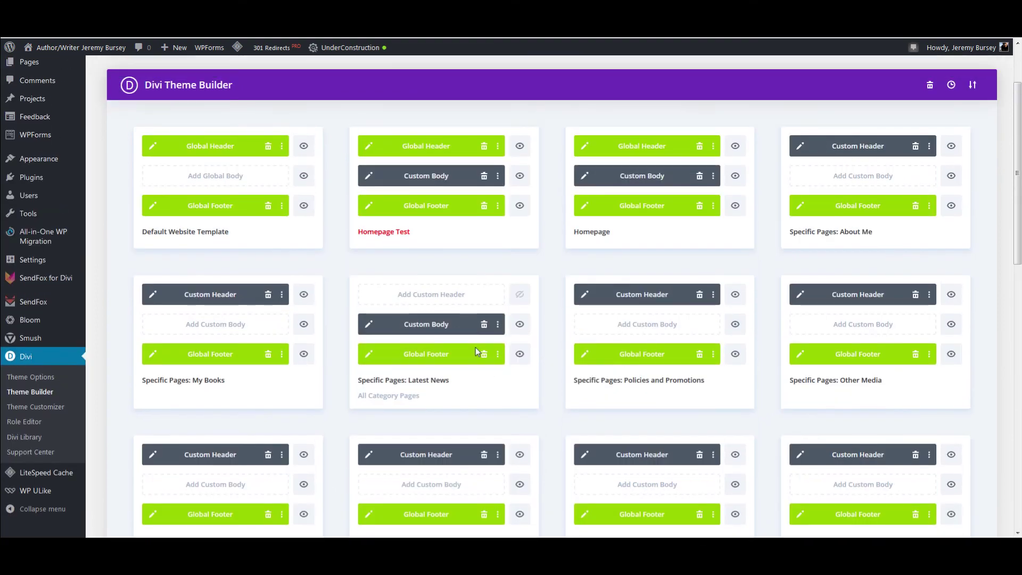
{"action": "scroll", "coordinate": [338, 245], "scroll_direction": "up", "scroll_amount": 2}
{"action": "scroll", "coordinate": [533, 373], "scroll_direction": "down", "scroll_amount": 4}
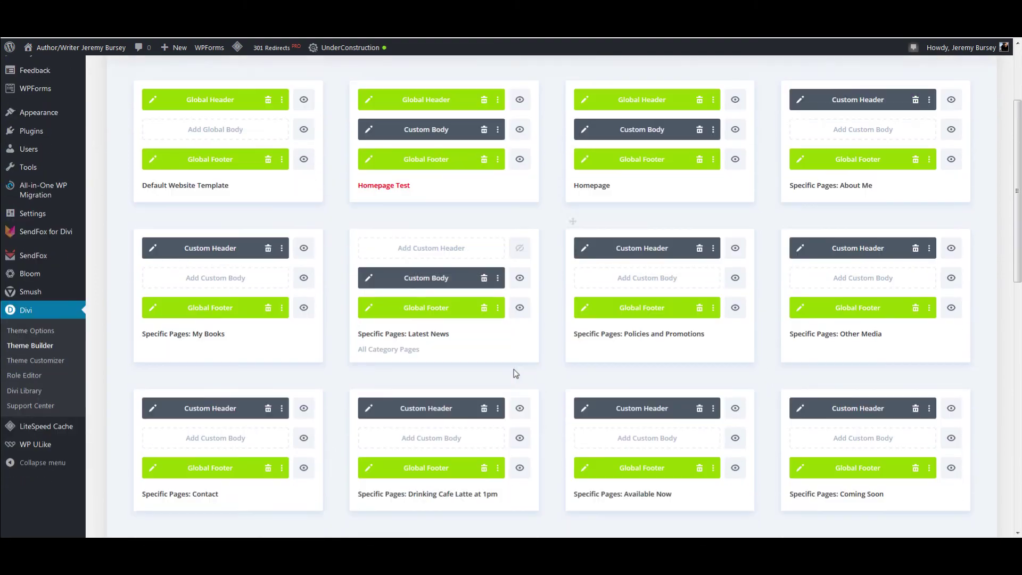
{"action": "scroll", "coordinate": [562, 385], "scroll_direction": "down", "scroll_amount": 6}
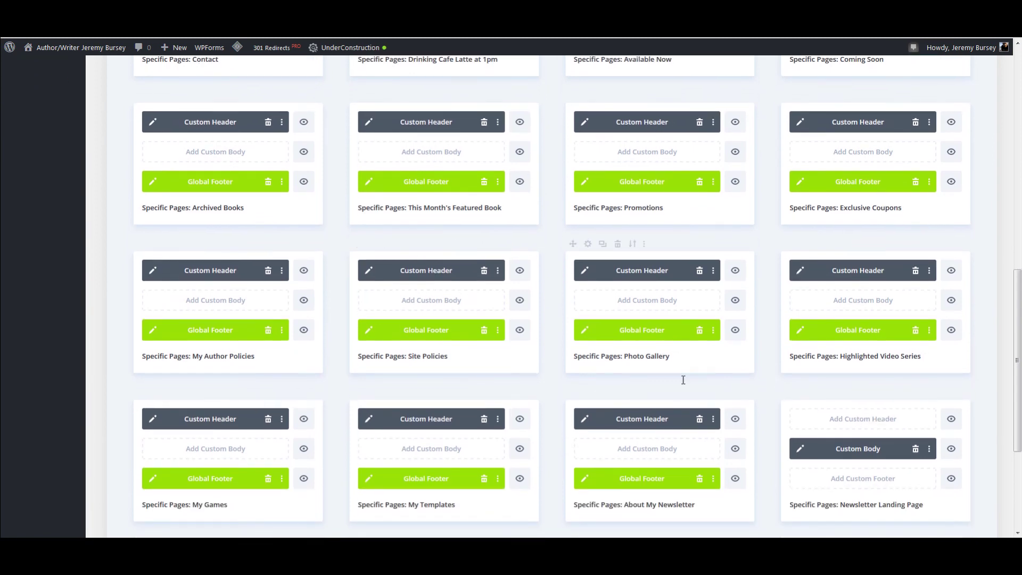
{"action": "scroll", "coordinate": [683, 379], "scroll_direction": "down", "scroll_amount": 3}
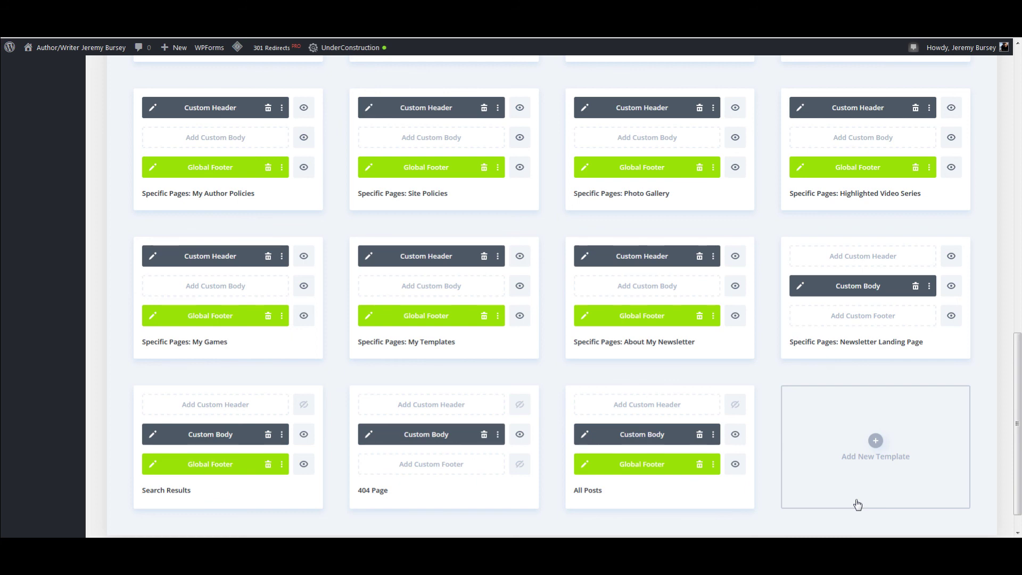
Step: Open the settings of the All Posts template and examine its Use On options for posts, archive pages and projects
{"action": "scroll", "coordinate": [831, 484], "scroll_direction": "down", "scroll_amount": 1}
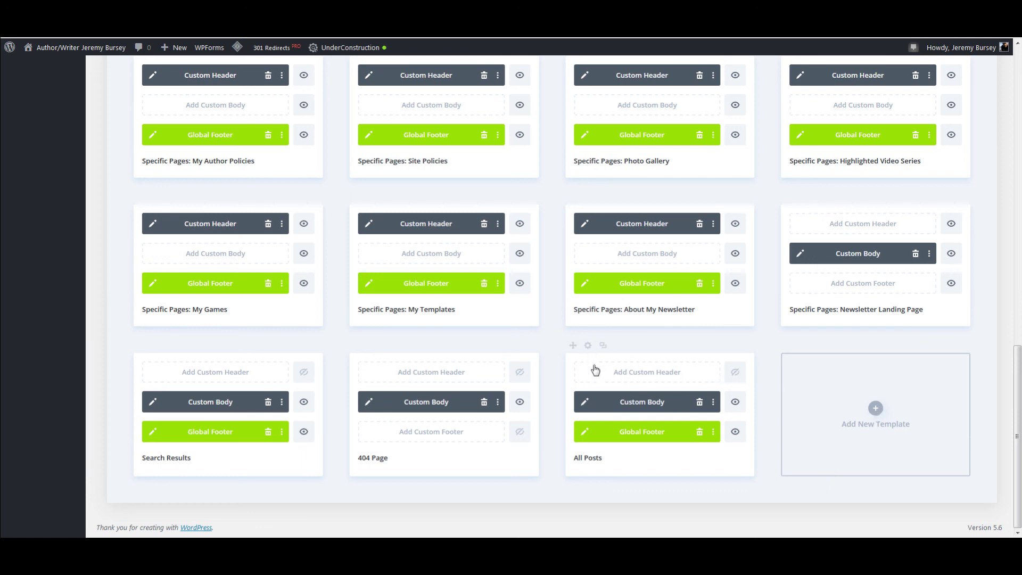
{"action": "left_click", "coordinate": [589, 346]}
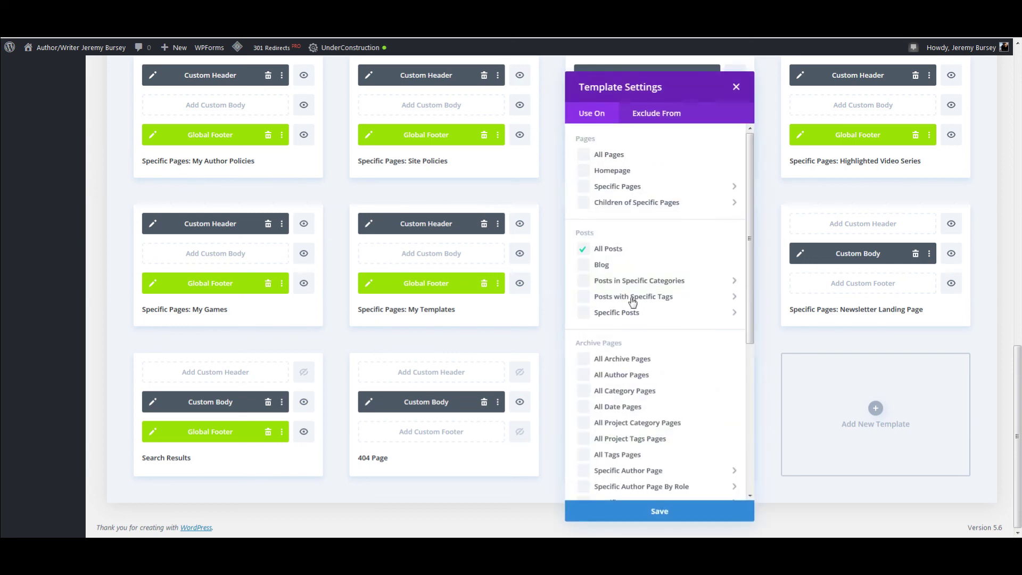
{"action": "scroll", "coordinate": [657, 319], "scroll_direction": "down", "scroll_amount": 5}
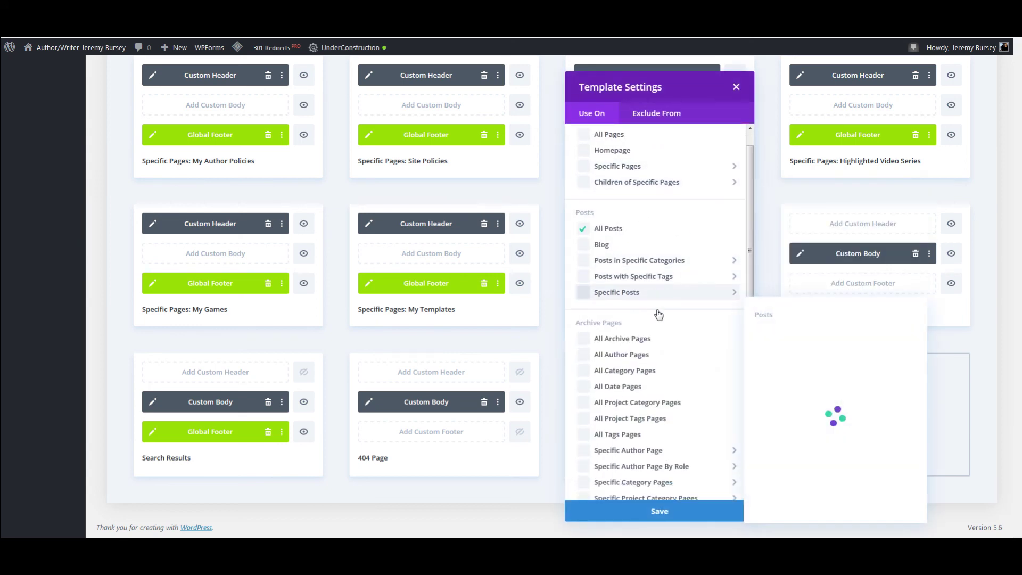
{"action": "scroll", "coordinate": [658, 316], "scroll_direction": "down", "scroll_amount": 3}
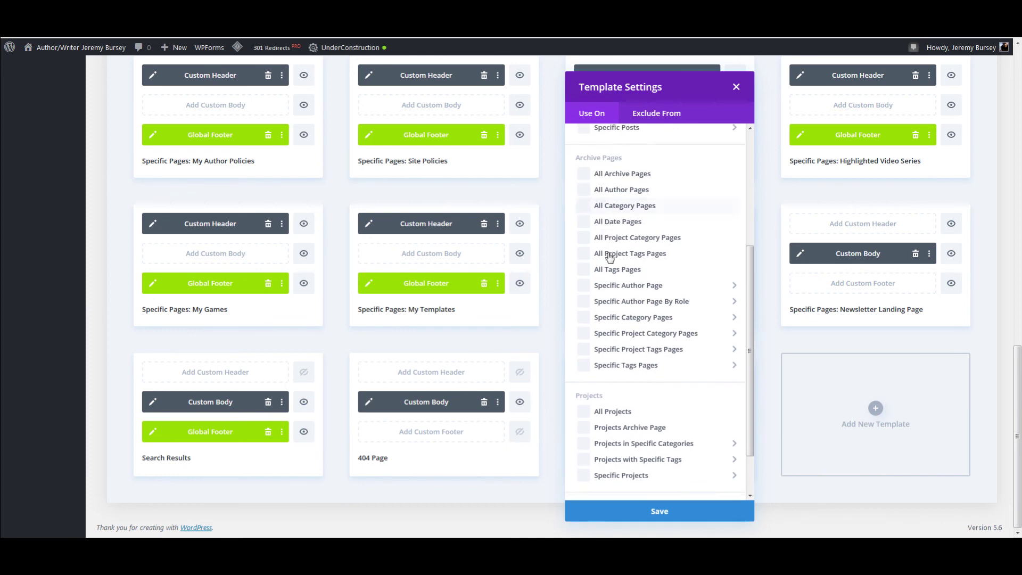
{"action": "scroll", "coordinate": [631, 296], "scroll_direction": "down", "scroll_amount": 1}
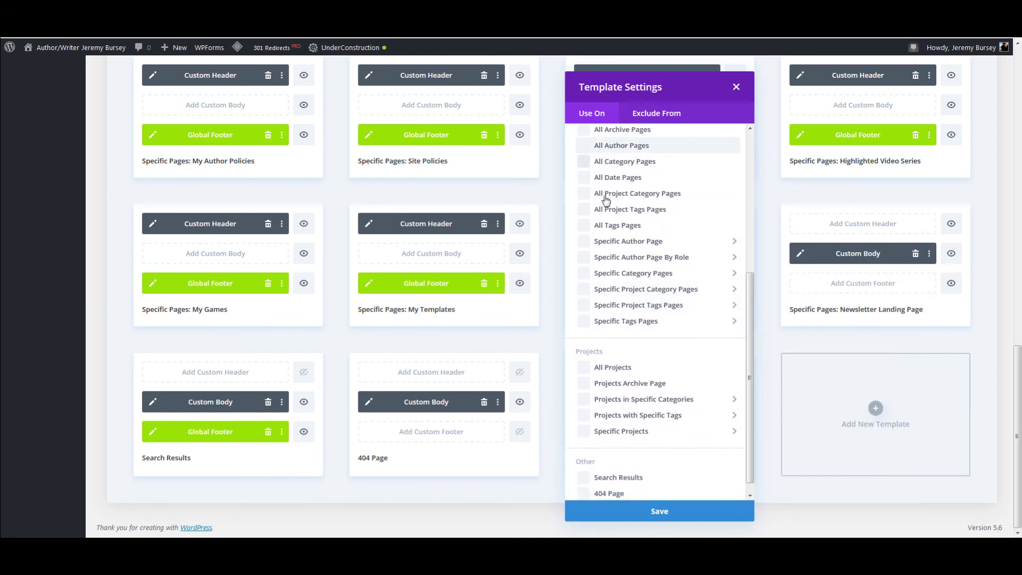
{"action": "scroll", "coordinate": [605, 326], "scroll_direction": "up", "scroll_amount": 3}
{"action": "scroll", "coordinate": [618, 268], "scroll_direction": "up", "scroll_amount": 2}
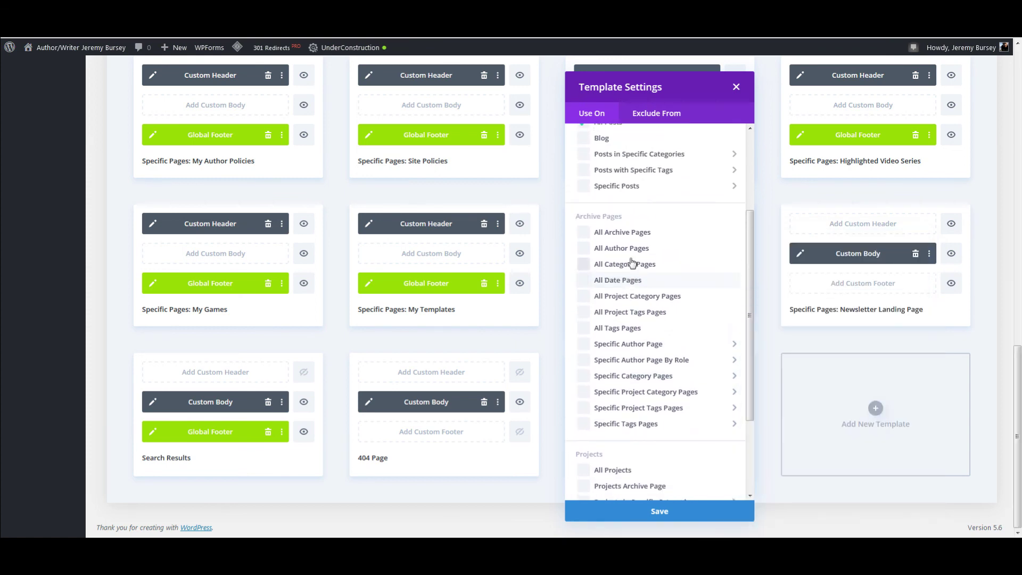
Step: Show the page list under Specific Pages, review the remaining Use On options and close the template settings without saving
{"action": "scroll", "coordinate": [627, 371], "scroll_direction": "up", "scroll_amount": 5}
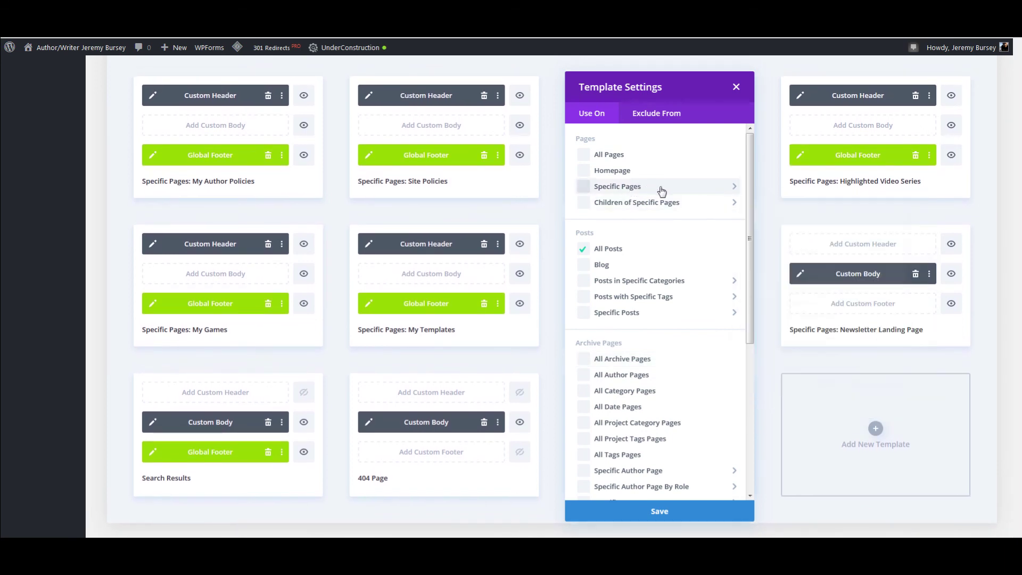
{"action": "mouse_move", "coordinate": [693, 195]}
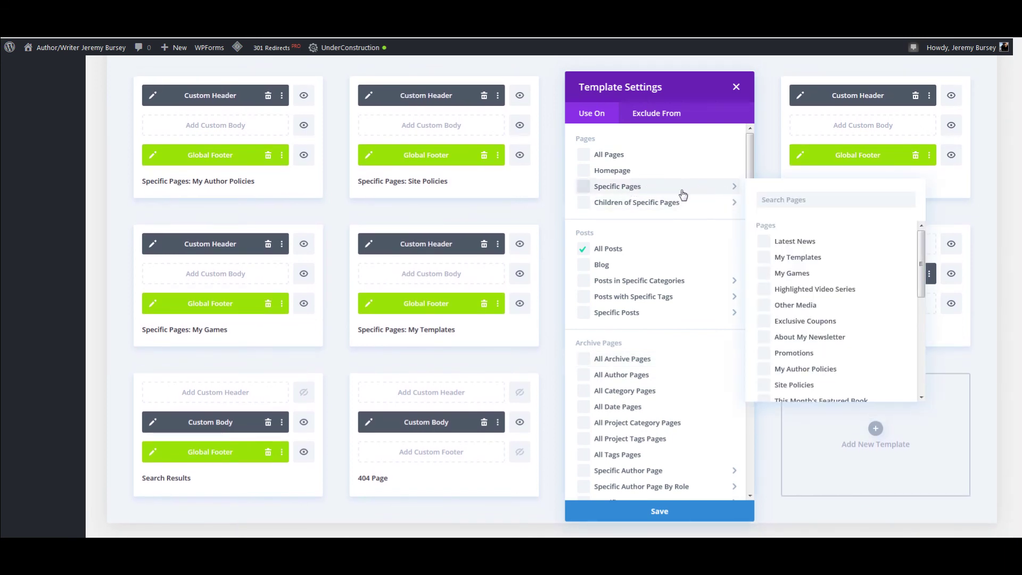
{"action": "scroll", "coordinate": [696, 406], "scroll_direction": "down", "scroll_amount": 4}
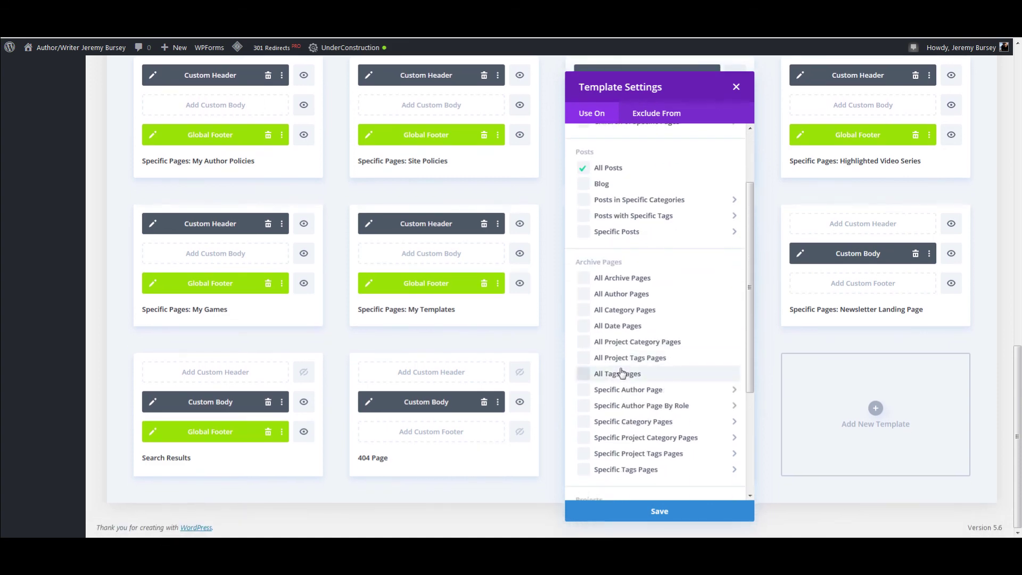
{"action": "scroll", "coordinate": [580, 331], "scroll_direction": "down", "scroll_amount": 5}
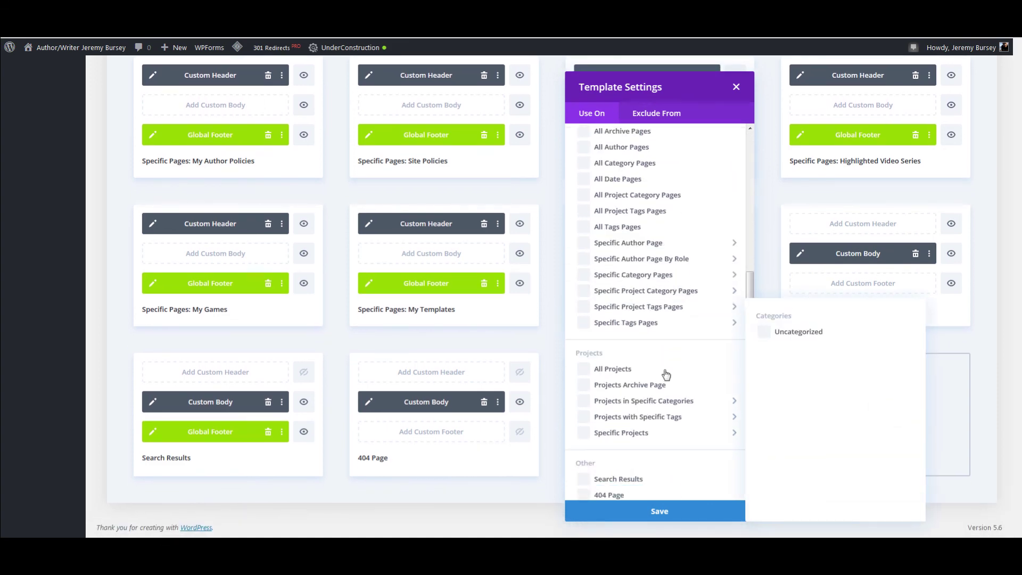
{"action": "left_click", "coordinate": [737, 87]}
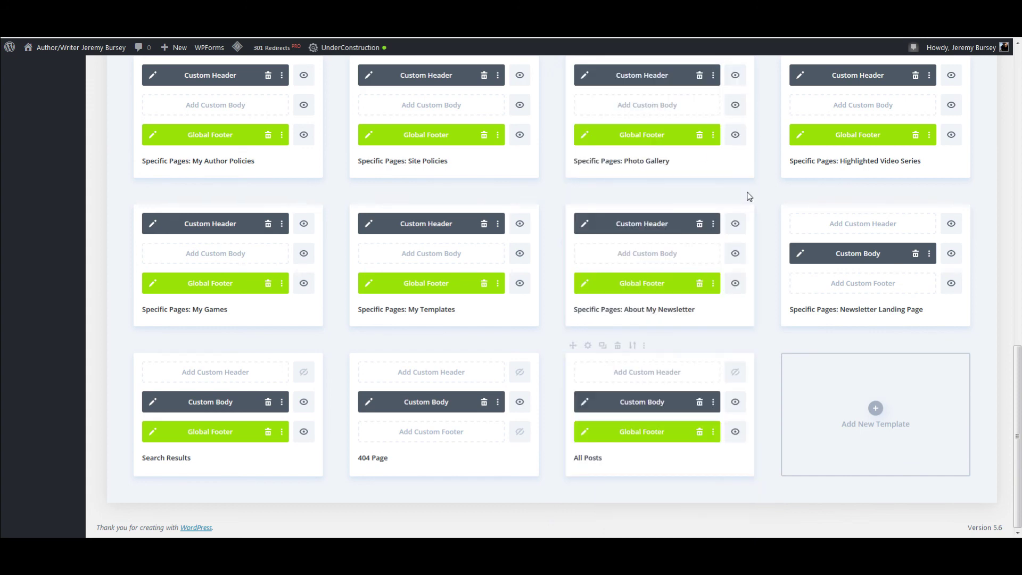